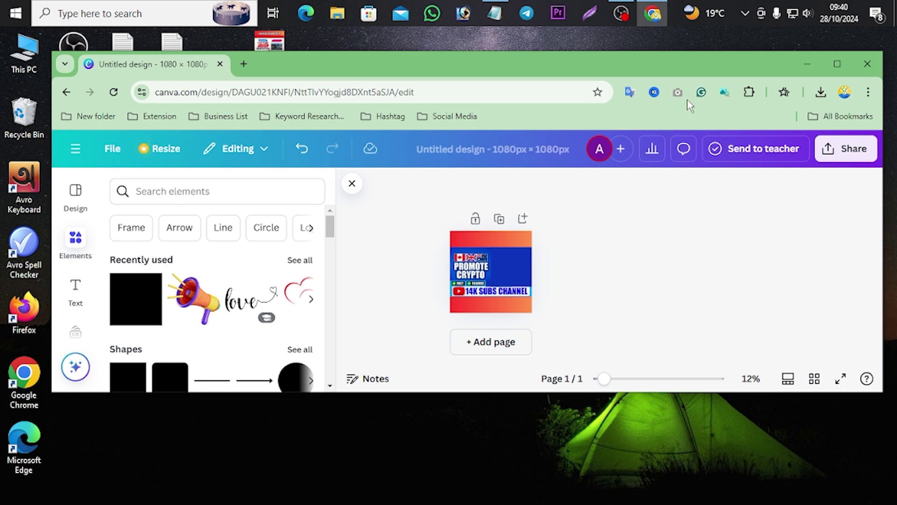
- Add the uploaded cutout photo of the man with crossed arms to the right half of the crypto promotion design
left_click(837, 64)
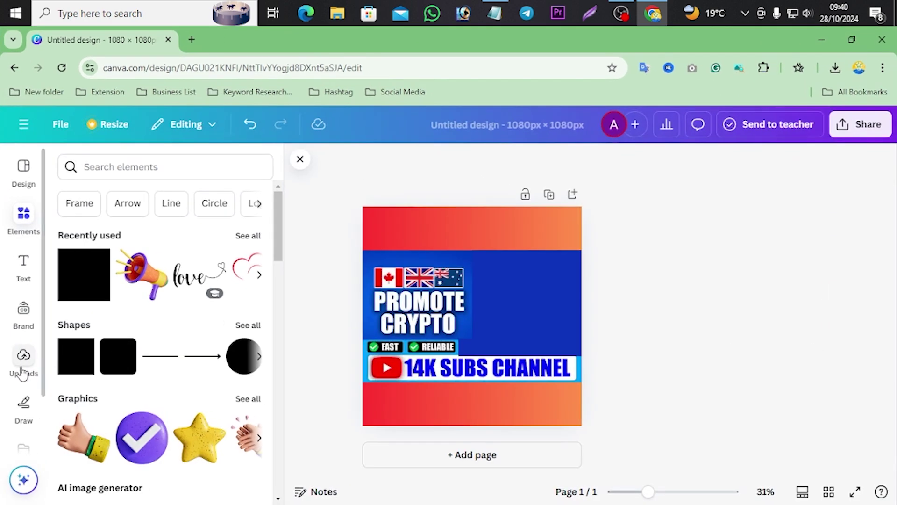
left_click(30, 362)
scroll(172, 374, "down", 5)
scroll(172, 374, "down", 5)
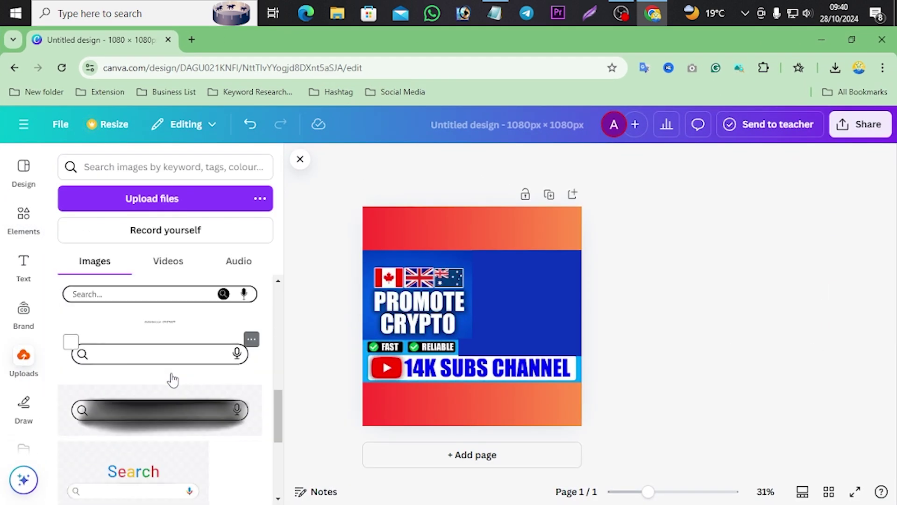
scroll(240, 321, "up", 2)
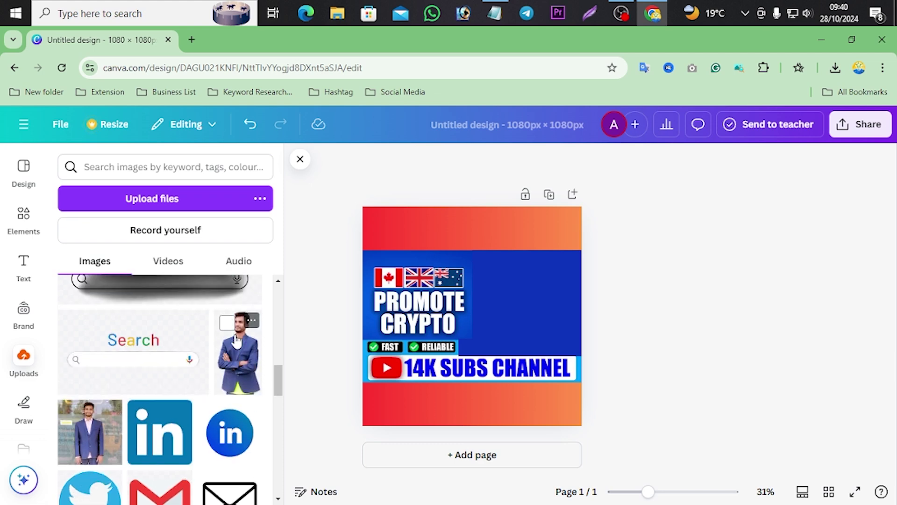
left_click(238, 350)
left_click_drag(481, 313, 539, 324)
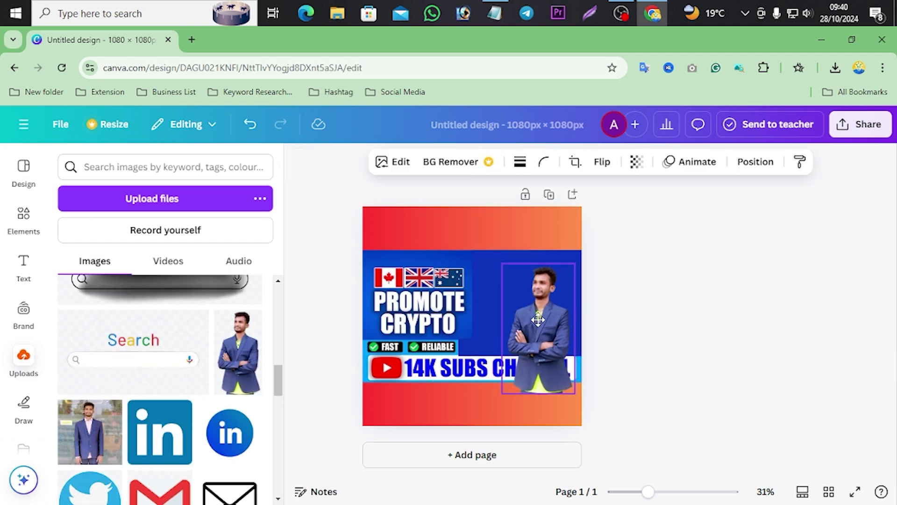
- Enlarge the man's photo and position it over the right of the blue band, with his head overlapping the upper orange strip
left_click_drag(502, 265, 344, 215)
left_click_drag(523, 270, 523, 330)
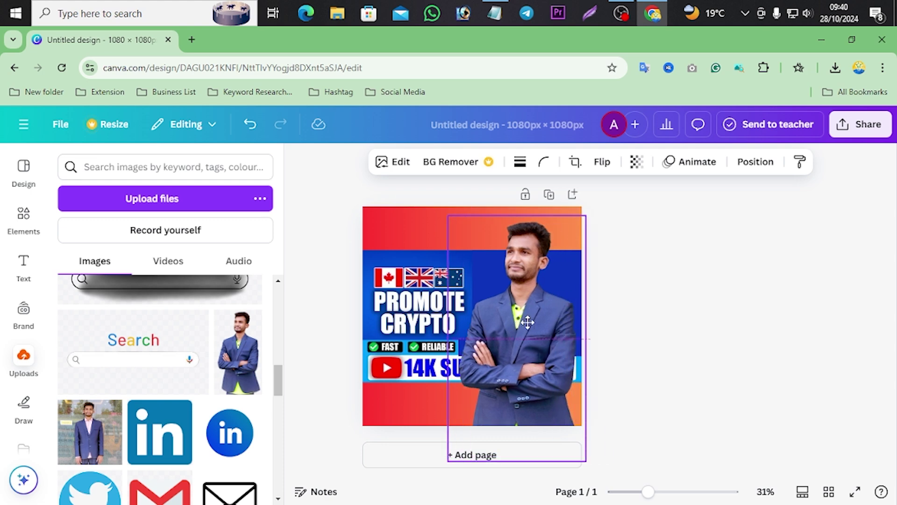
left_click_drag(448, 217, 433, 192)
left_click_drag(464, 264, 481, 284)
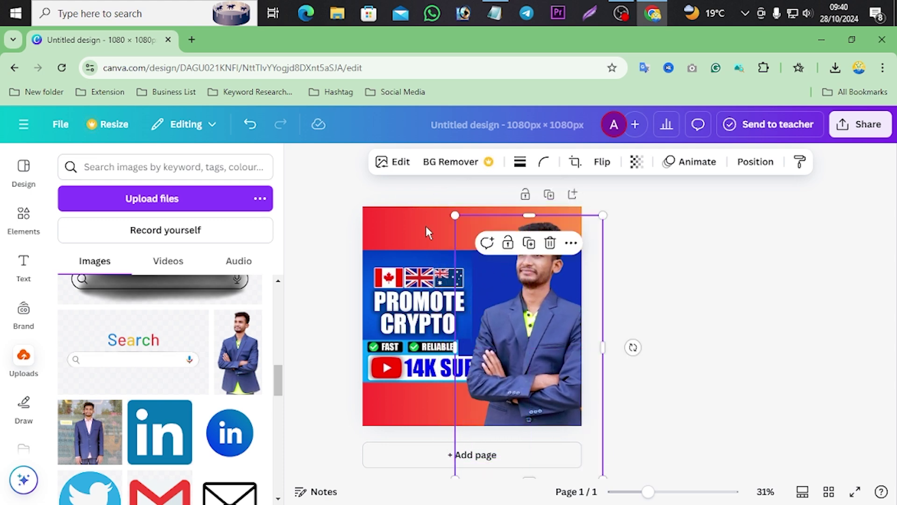
left_click_drag(450, 213, 470, 250)
left_click_drag(513, 311, 487, 254)
left_click_drag(453, 196, 468, 223)
left_click_drag(493, 301, 491, 283)
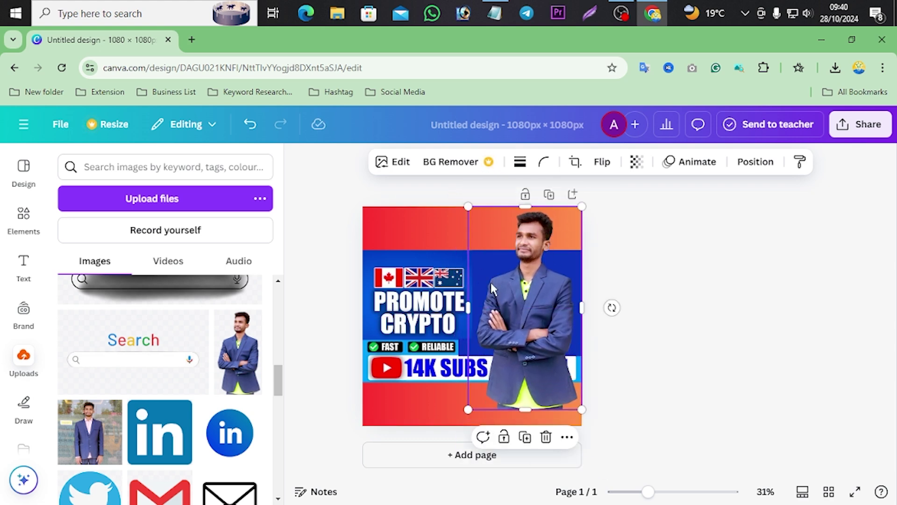
left_click_drag(469, 207, 483, 234)
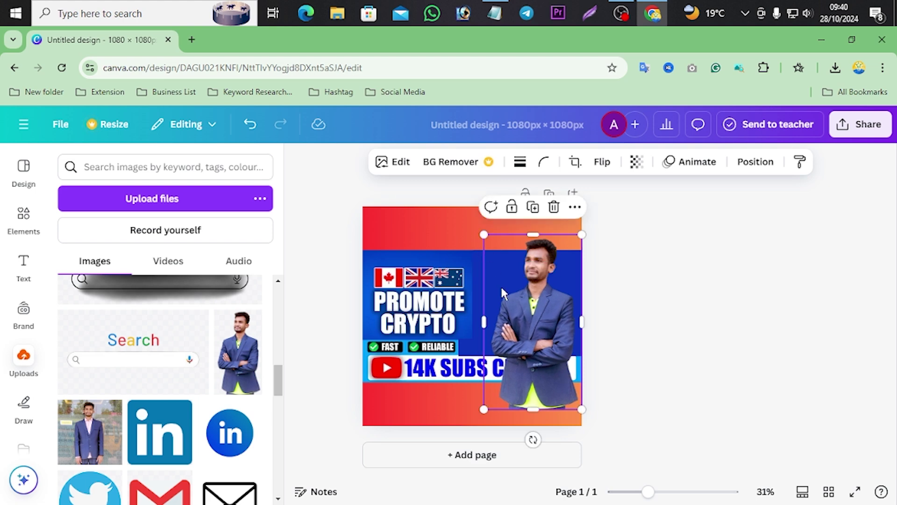
left_click_drag(495, 277, 491, 270)
left_click(319, 302)
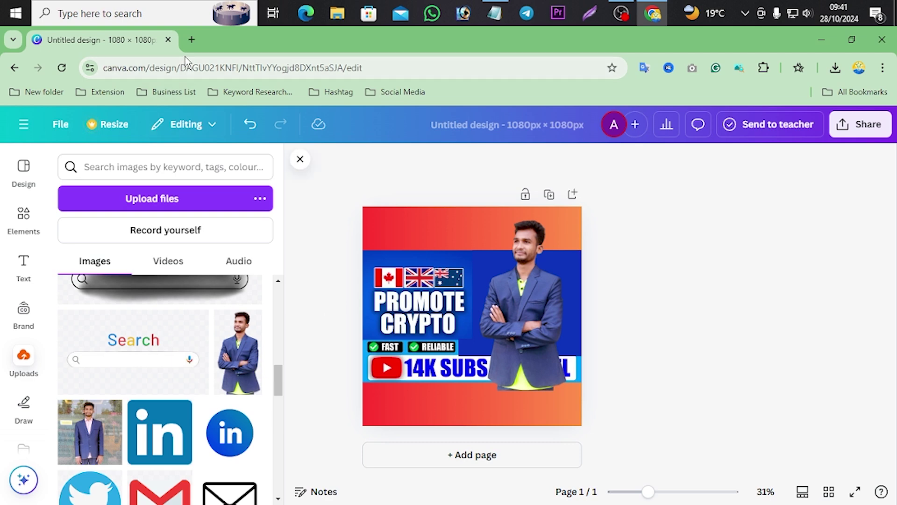
- Open the recent green YouTube Video Promotion design from the Canva home page in a new browser tab
left_click(192, 39)
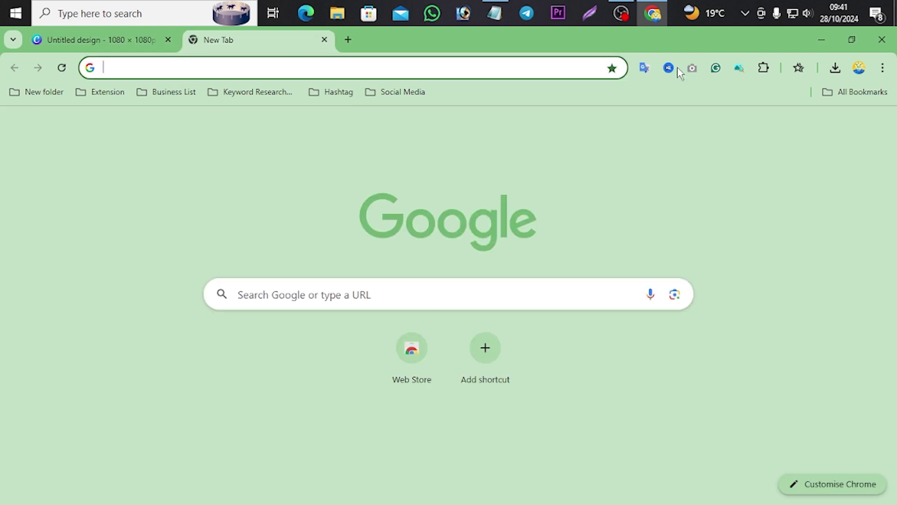
left_click(148, 64)
left_click(420, 70)
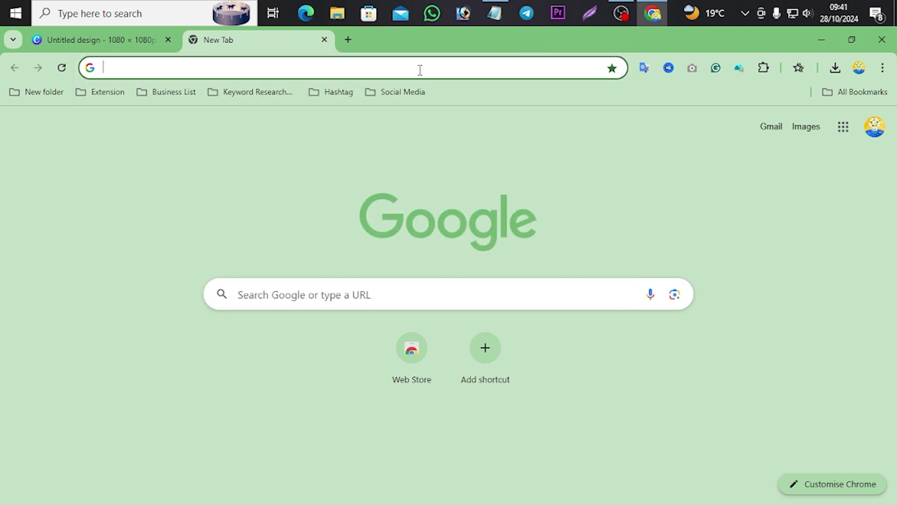
left_click(60, 94)
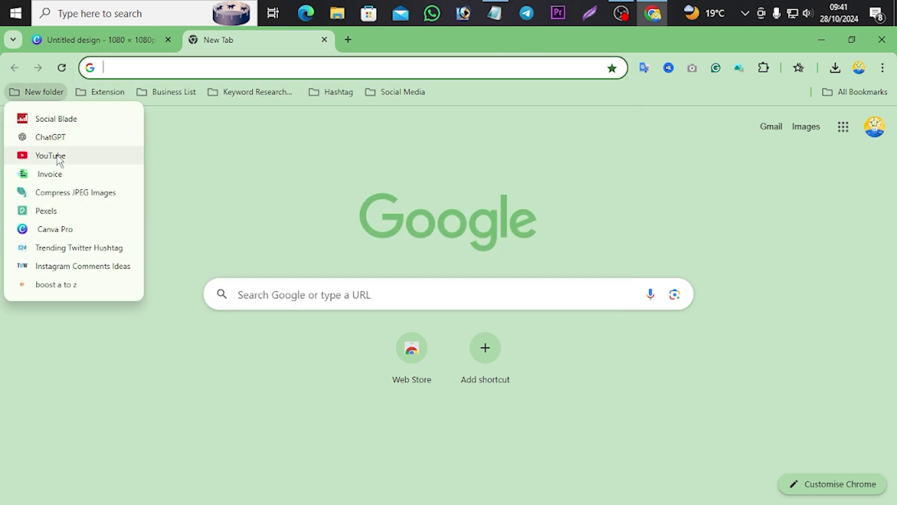
left_click(49, 231)
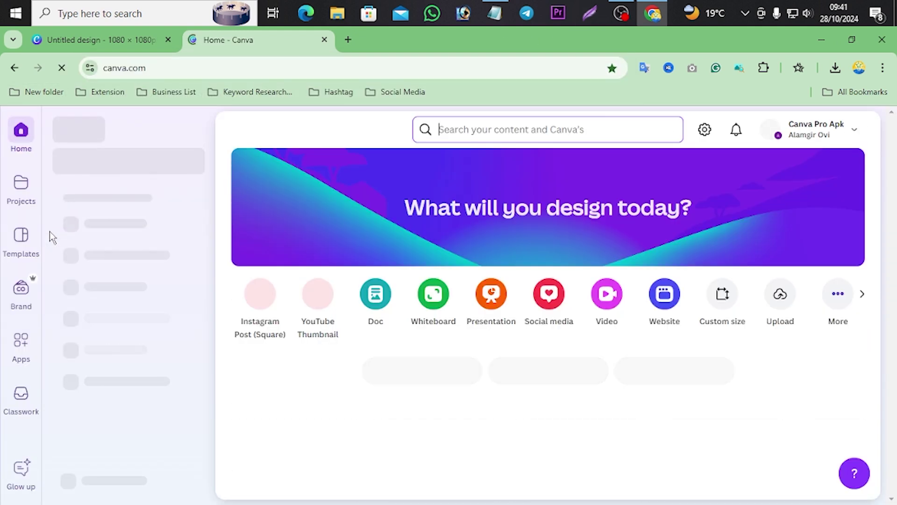
scroll(430, 336, "down", 4)
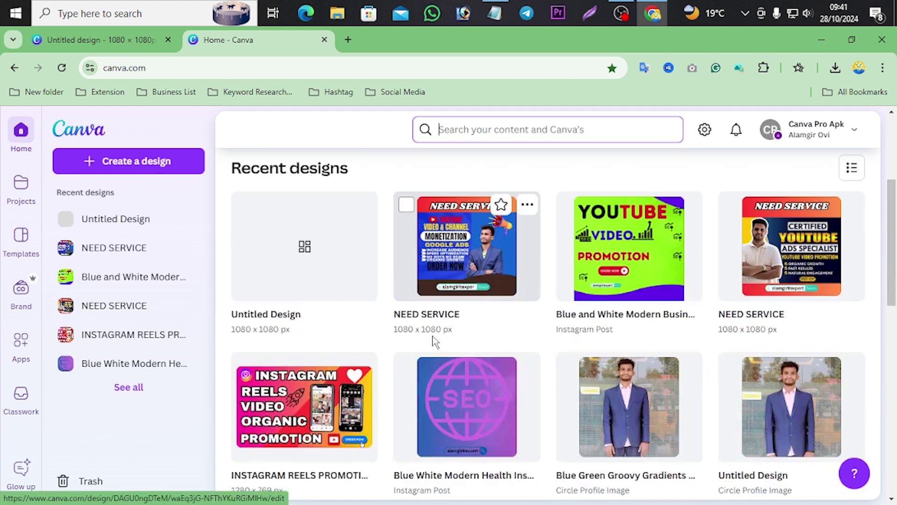
left_click(625, 276)
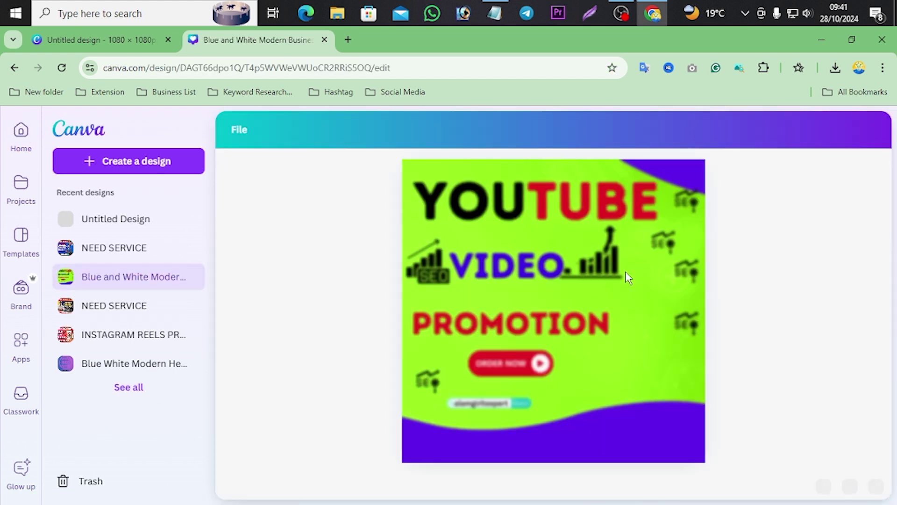
- Copy the purple wave shape at the bottom of the YouTube Video Promotion design
left_click(852, 39)
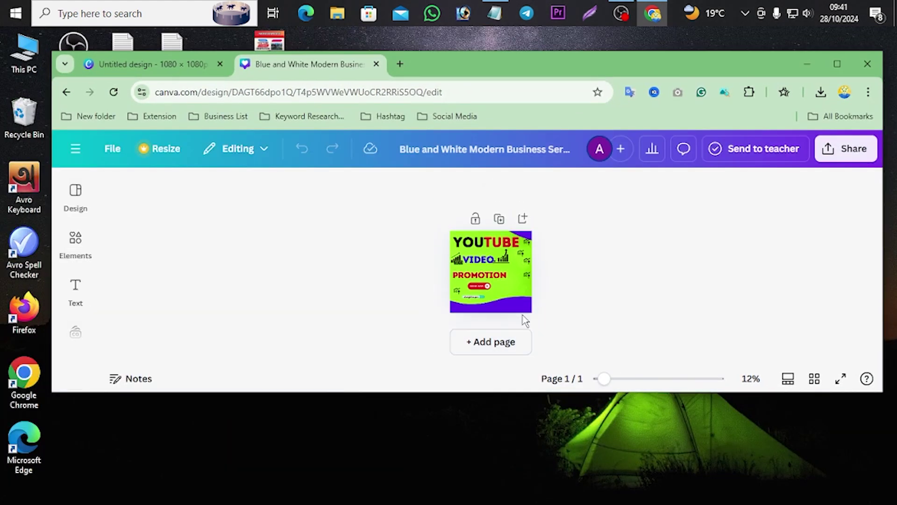
left_click(516, 312)
right_click(516, 312)
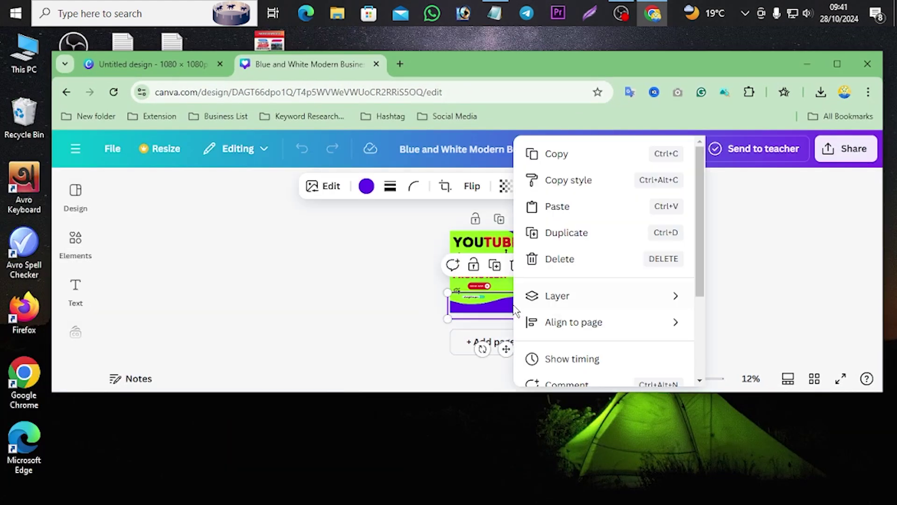
left_click(575, 158)
- Return to the untitled crypto design and paste the copied purple wave onto its page
left_click(152, 64)
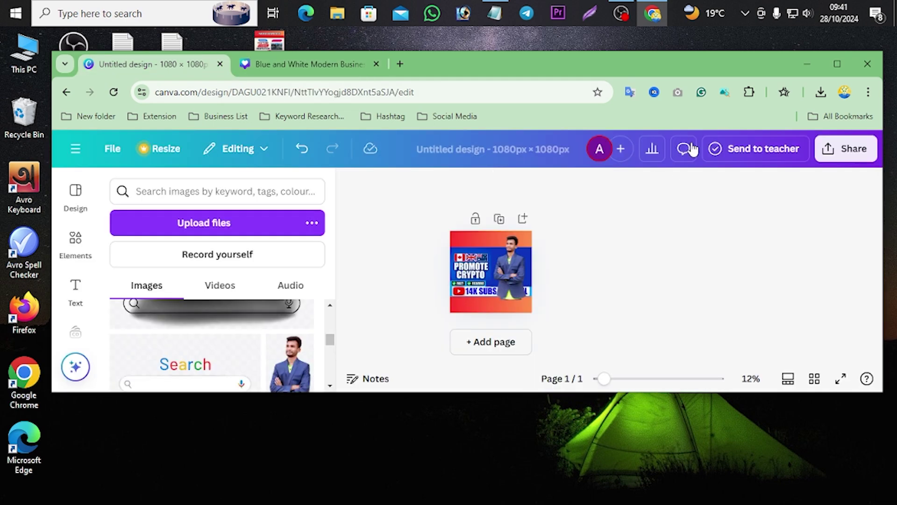
left_click(837, 64)
left_click(453, 405)
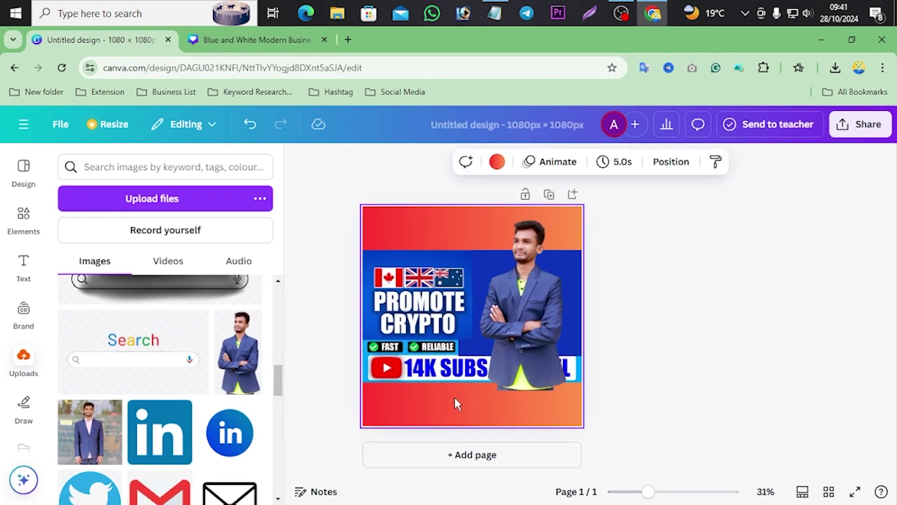
key("ctrl+v")
left_click(481, 471)
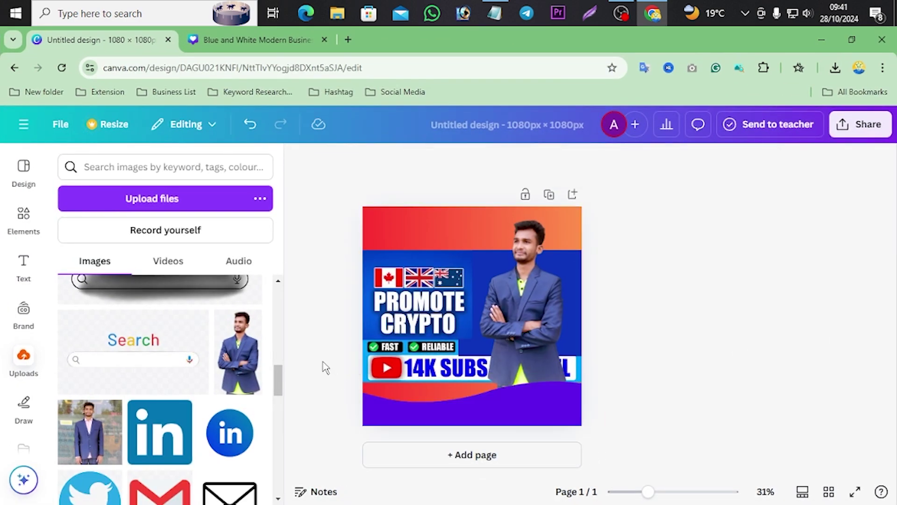
- Shrink the purple wave to about the page width and align it along the page's bottom edge
left_click(558, 402)
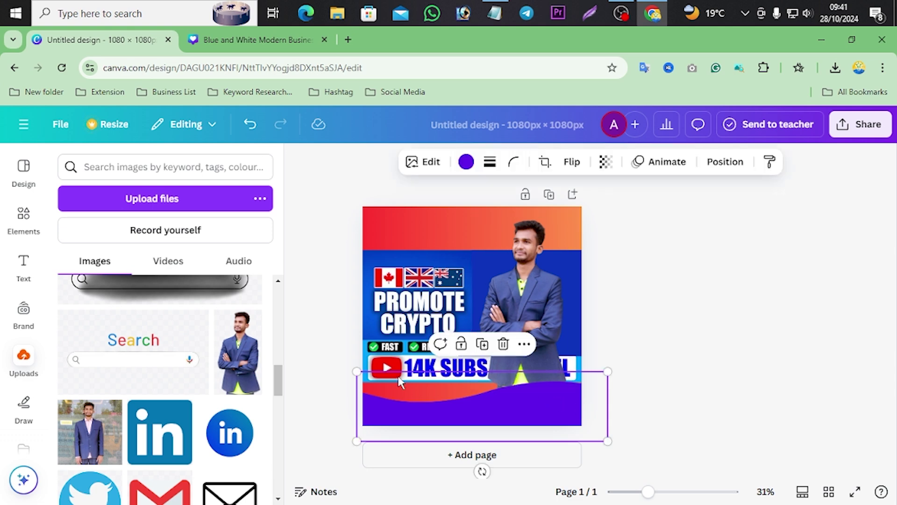
left_click_drag(531, 402, 528, 378)
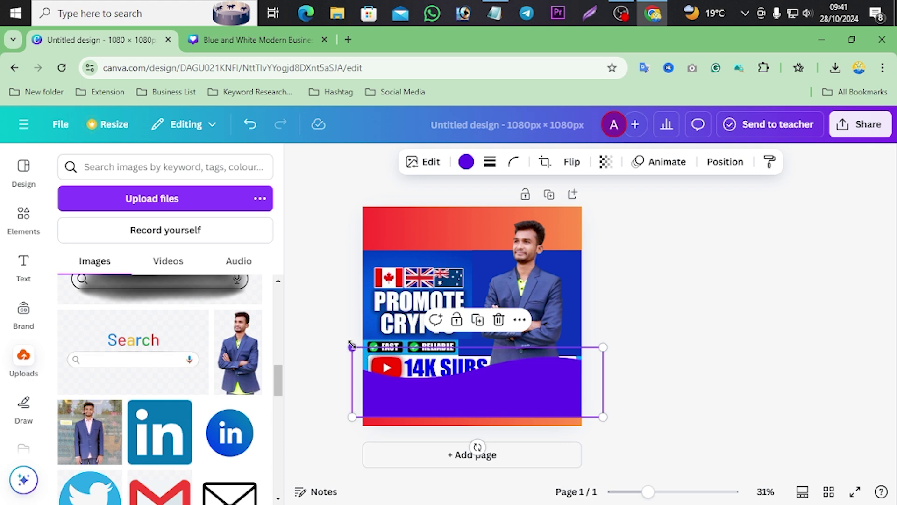
left_click_drag(352, 345, 358, 433)
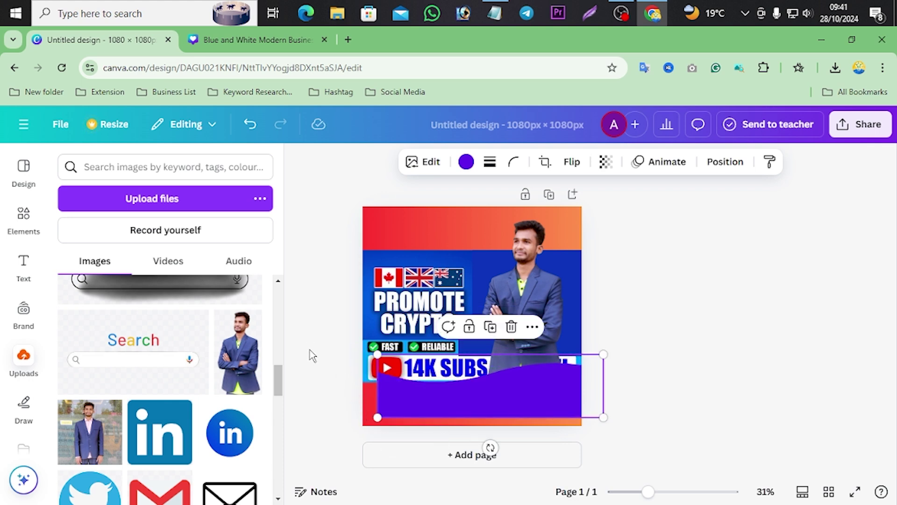
mouse_move(498, 407)
left_mouse_down()
mouse_move(491, 455)
mouse_move(485, 411)
left_mouse_up()
left_click(770, 211)
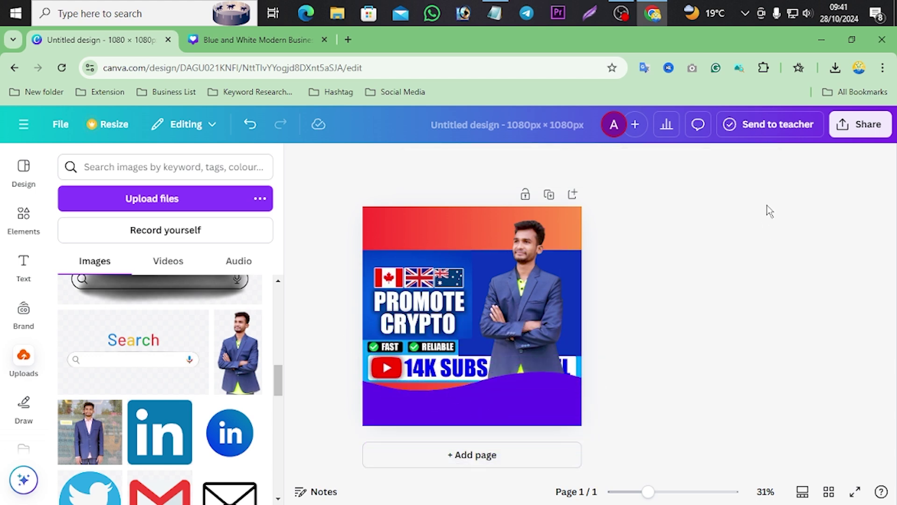
- Crop the lower part of the man's photo so it ends just above the 14K SUBS CHANNEL banner
left_click(852, 39)
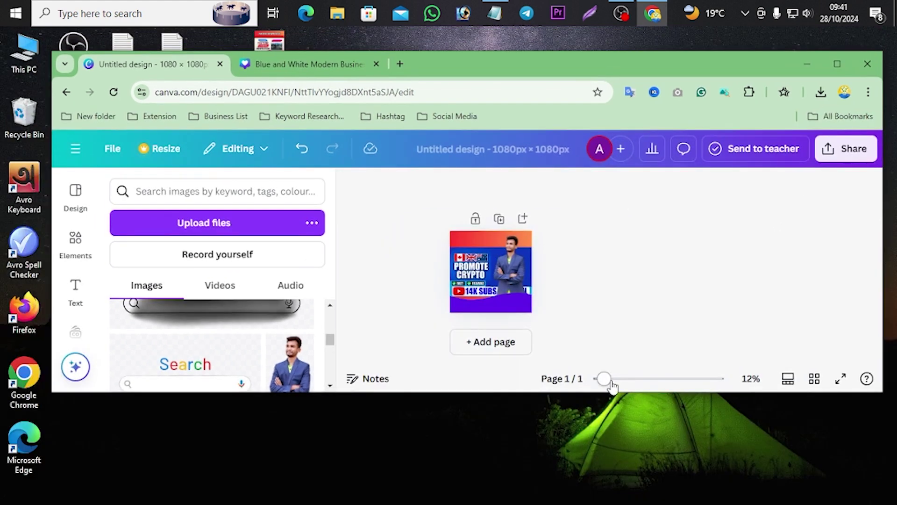
left_click_drag(602, 378, 615, 379)
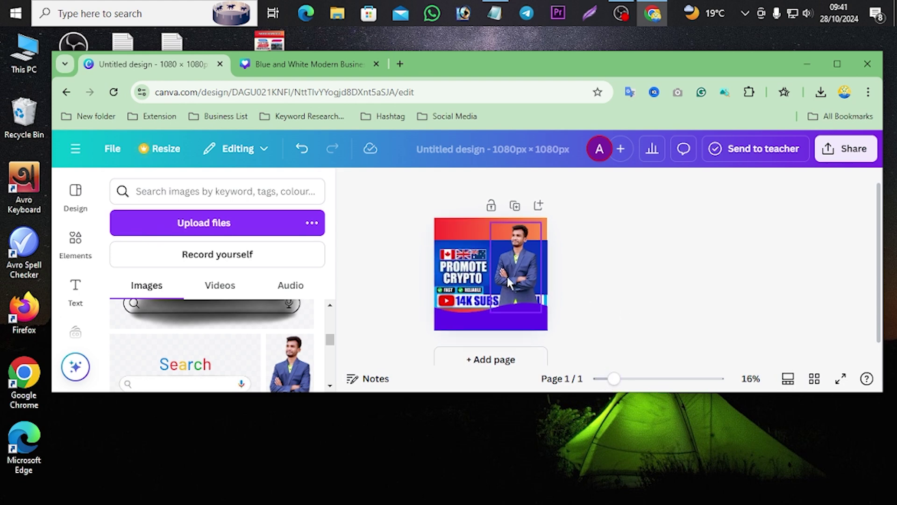
mouse_move(511, 284)
left_mouse_down()
mouse_move(545, 251)
mouse_move(581, 254)
mouse_move(513, 261)
mouse_move(510, 272)
left_mouse_up()
left_click_drag(520, 305, 510, 258)
left_click(623, 282)
left_click(632, 260)
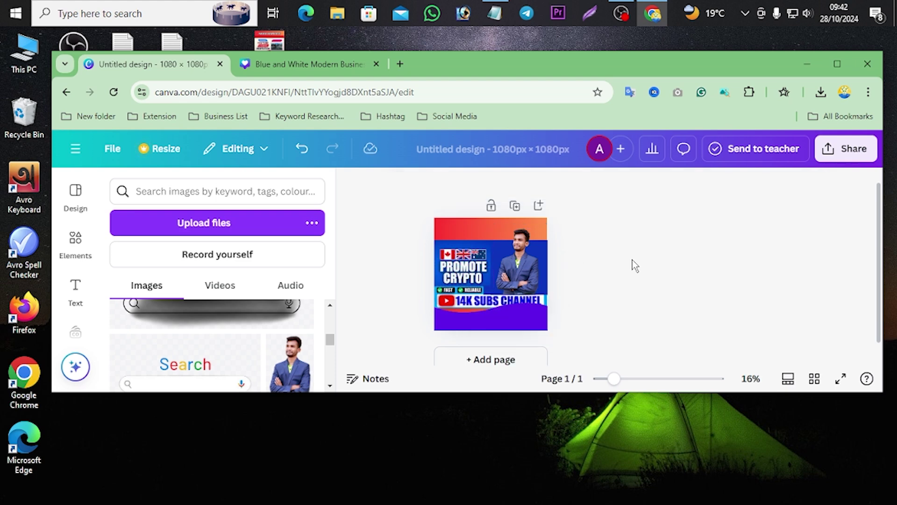
- Enlarge the cropped photo of the man up to the page's top edge and shift it toward the right edge
left_click(525, 240)
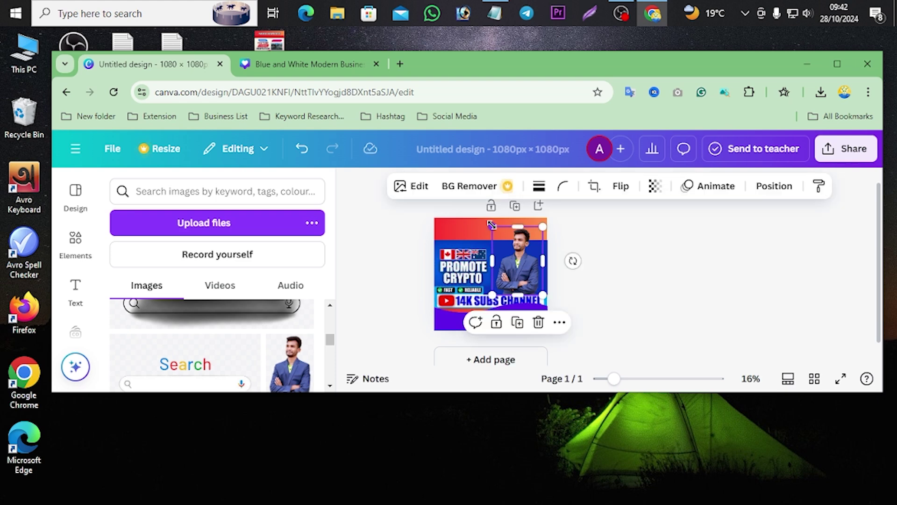
left_click_drag(490, 225, 481, 221)
left_click(628, 263)
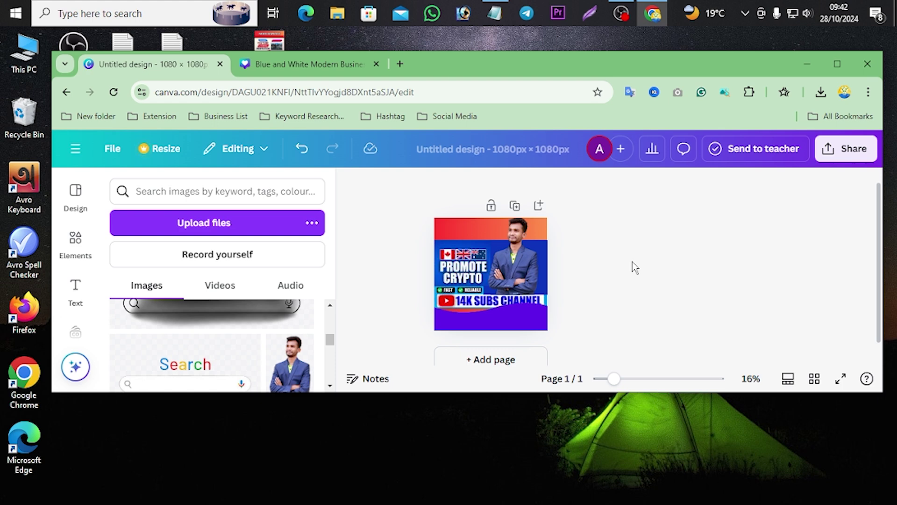
left_click(512, 262)
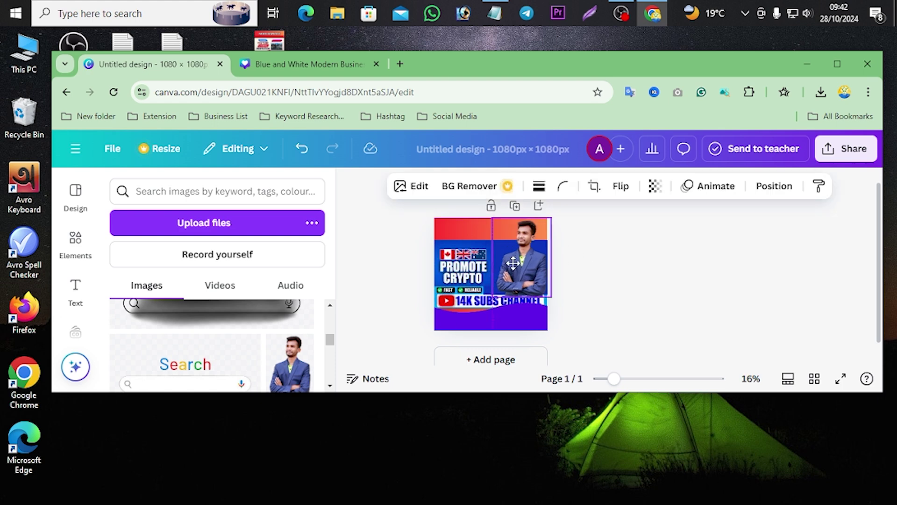
left_click(658, 287)
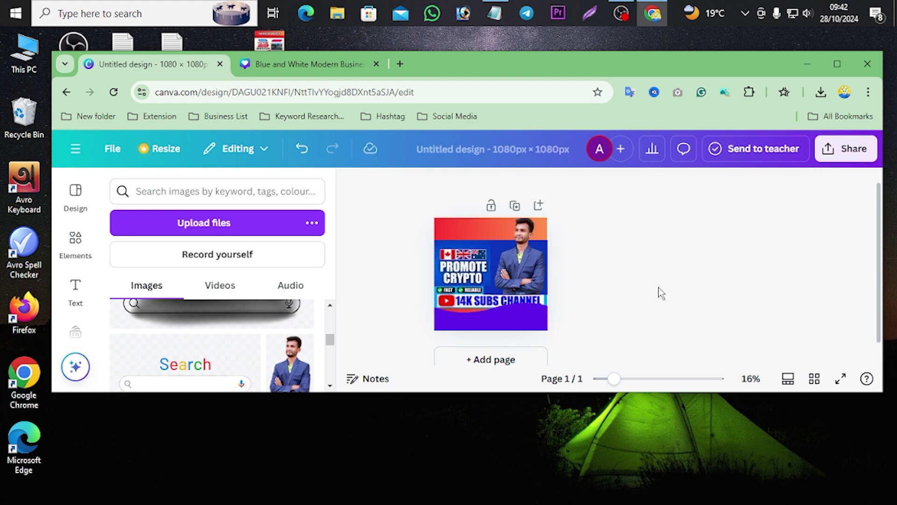
- Move the purple wave slightly down so it clears the 14K SUBS CHANNEL banner
left_click(532, 313)
left_click_drag(488, 313, 487, 316)
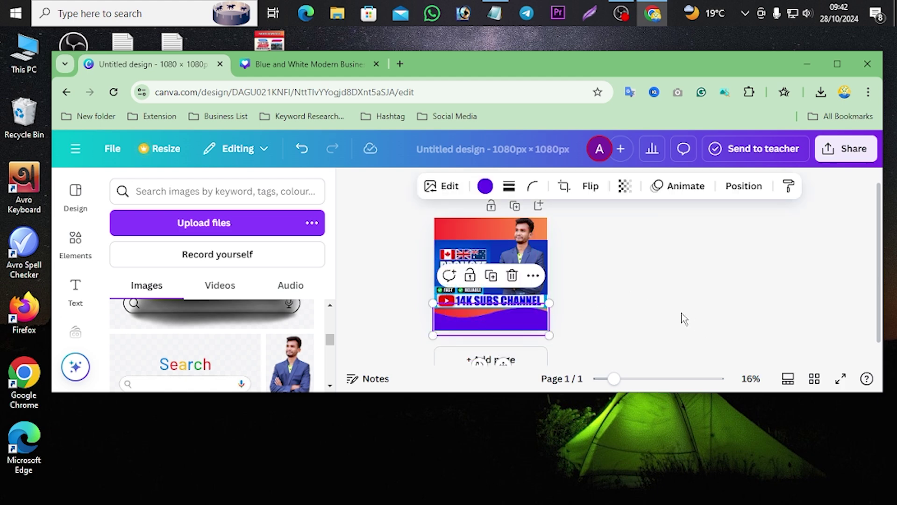
left_click(683, 316)
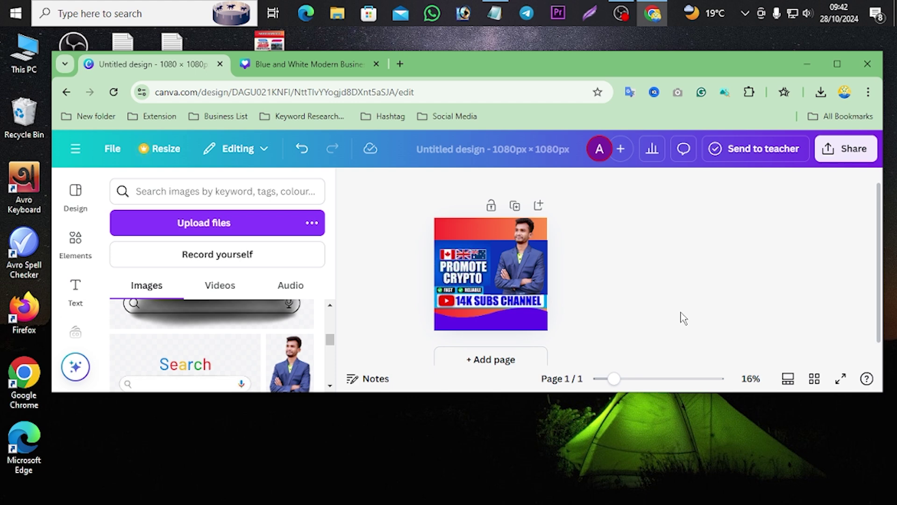
- Recolour the purple wave with the dark blue from the document colours
left_click(514, 330)
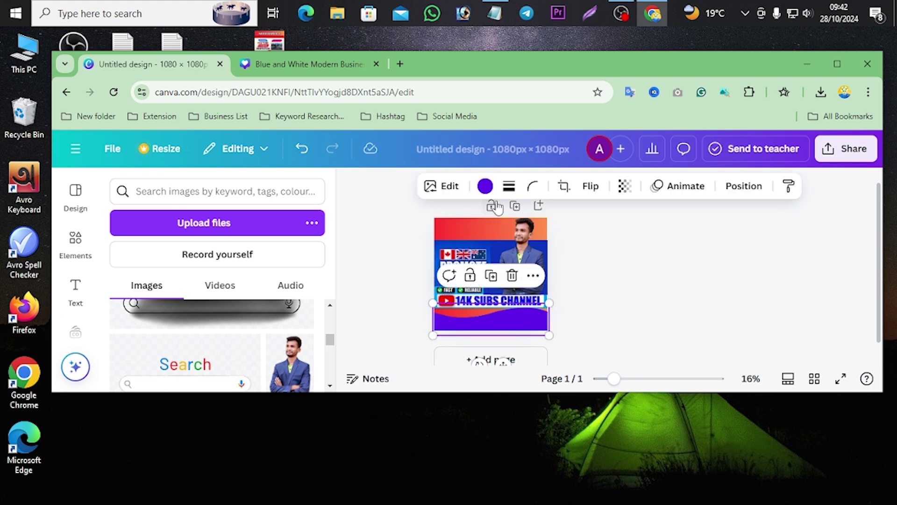
left_click(485, 185)
left_click(194, 292)
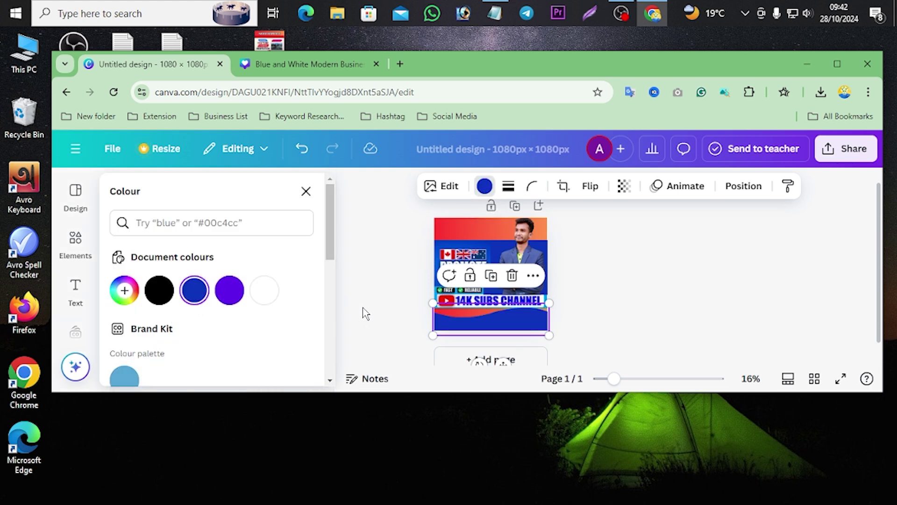
- Try the dark blue document colour #0b34bb on the page background and undo it
left_click(375, 299)
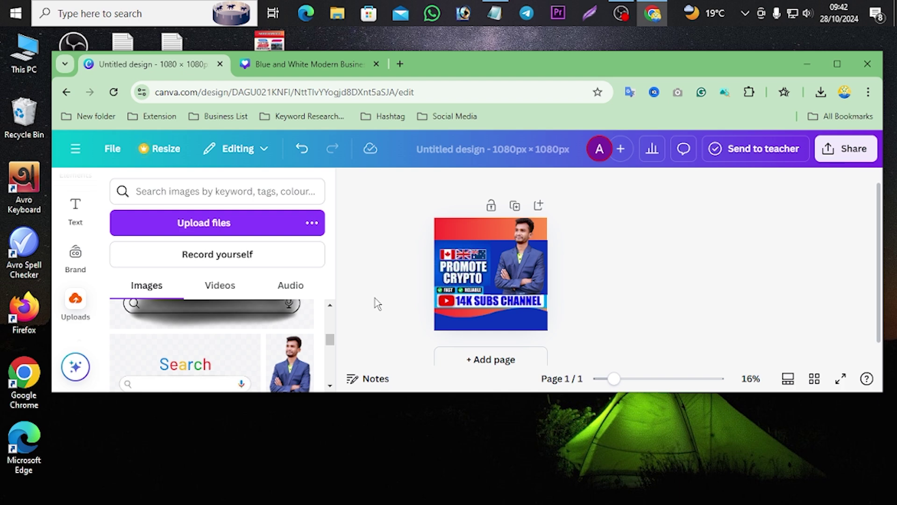
left_click(478, 233)
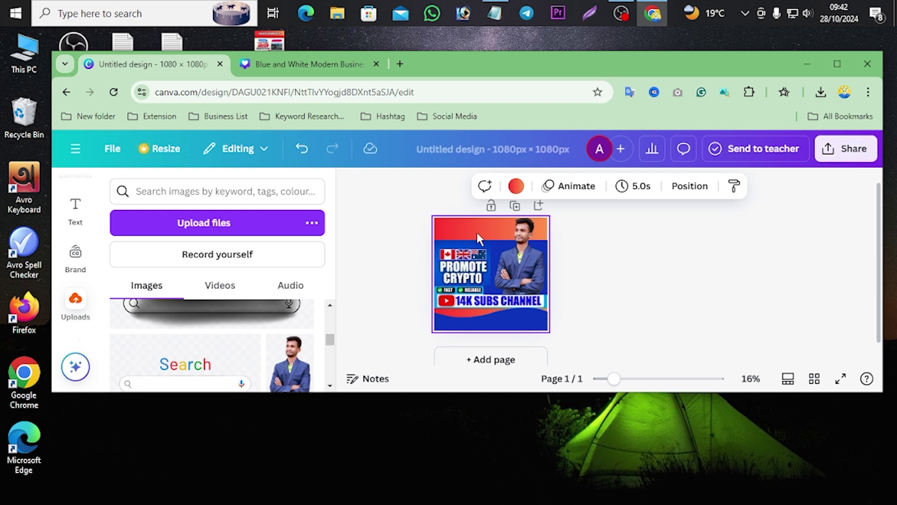
left_click(516, 185)
left_click(191, 299)
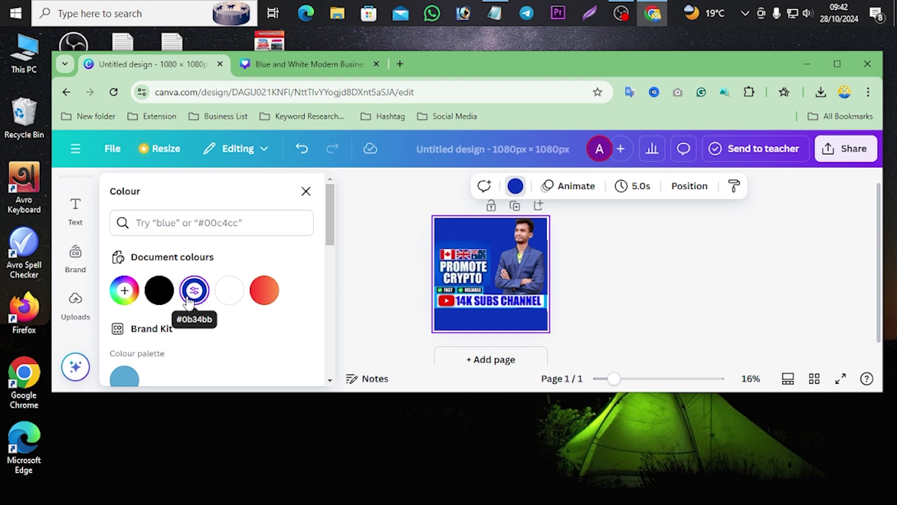
key("ctrl+z")
key("Escape")
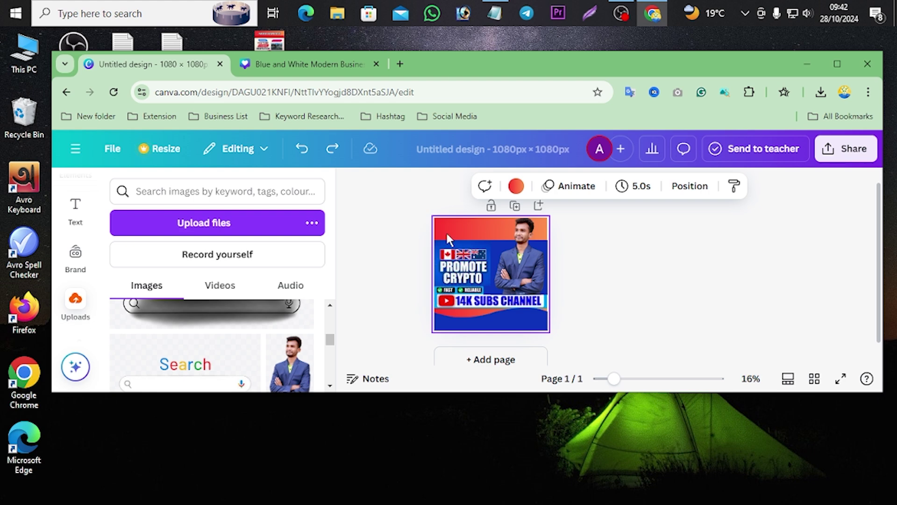
left_click(415, 250)
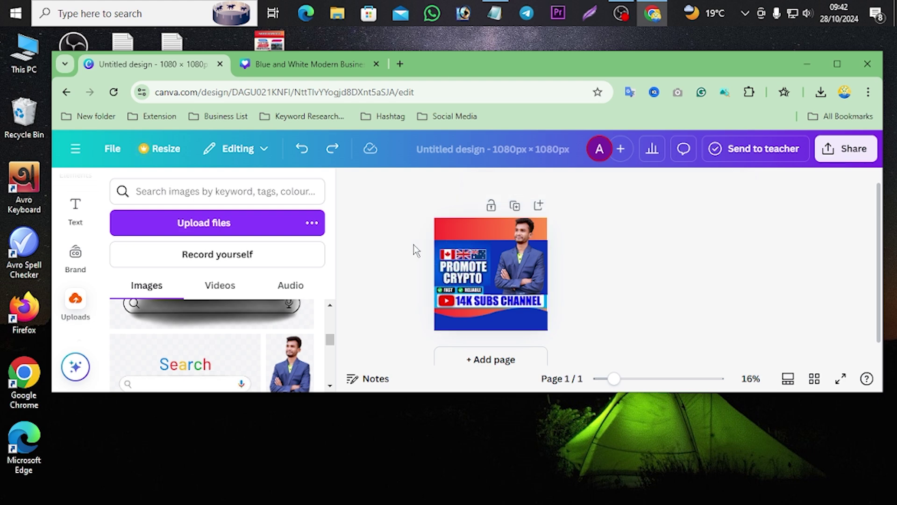
- Add a heading to the page that reads NEED SERVICE
left_click(73, 208)
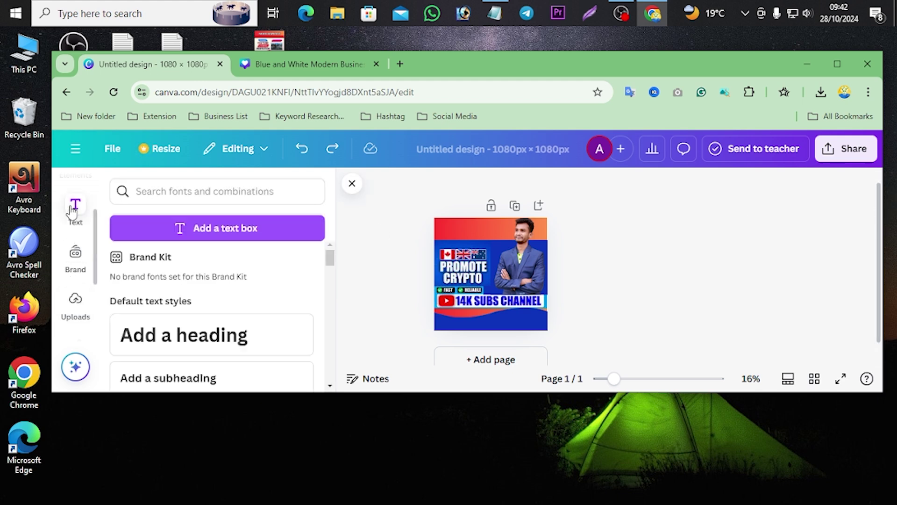
left_click(181, 345)
key("BackSpace")
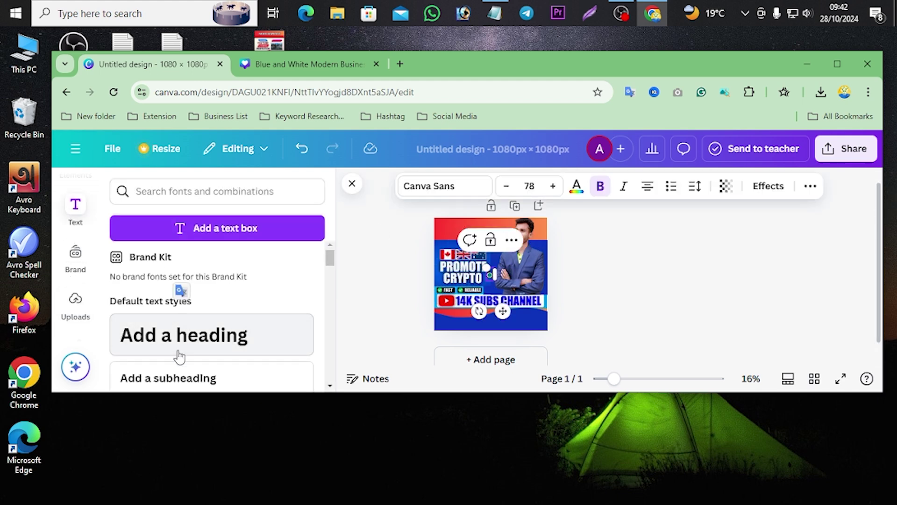
type("NEED")
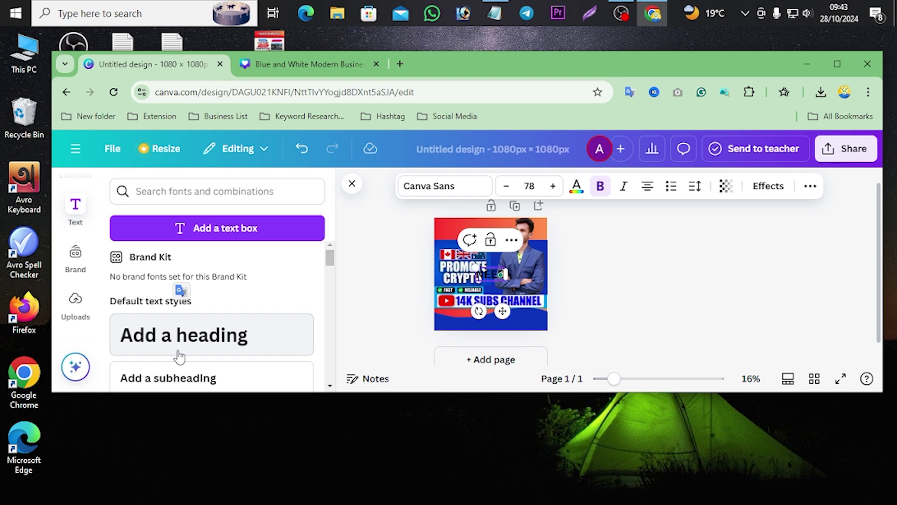
type(" SE")
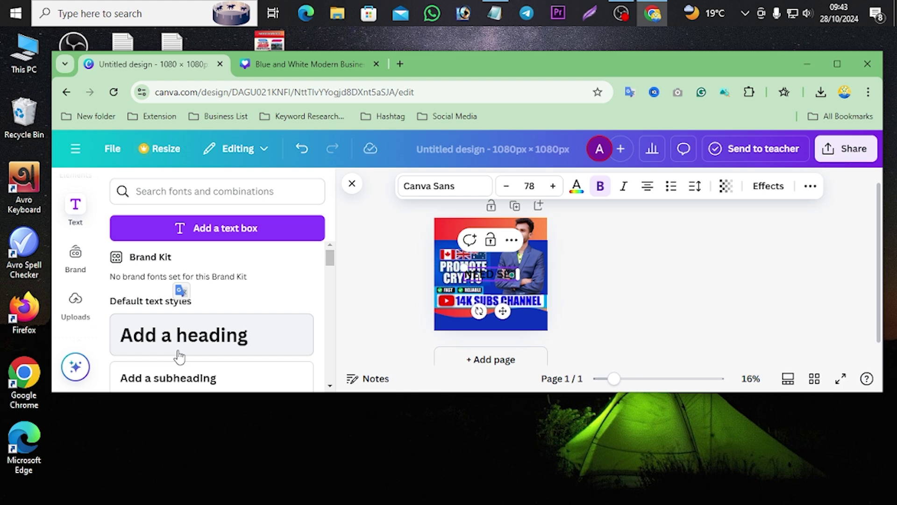
type("R")
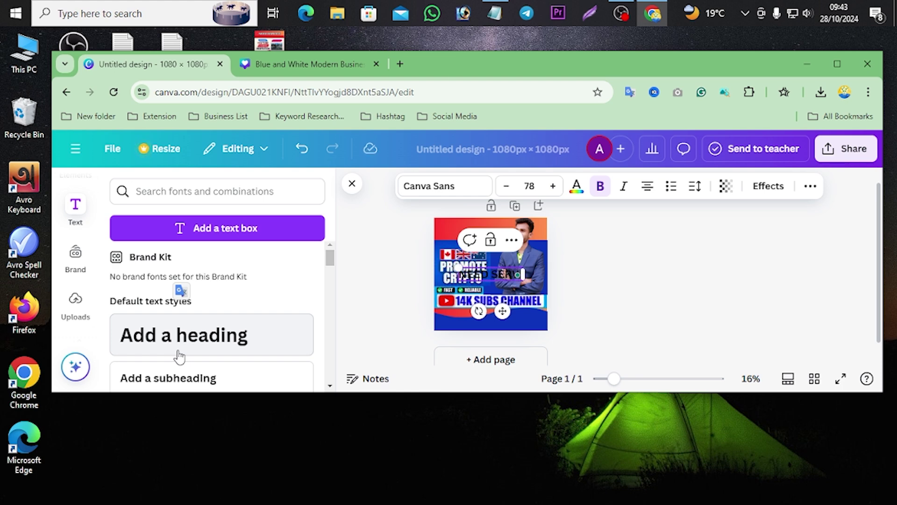
type("VICE")
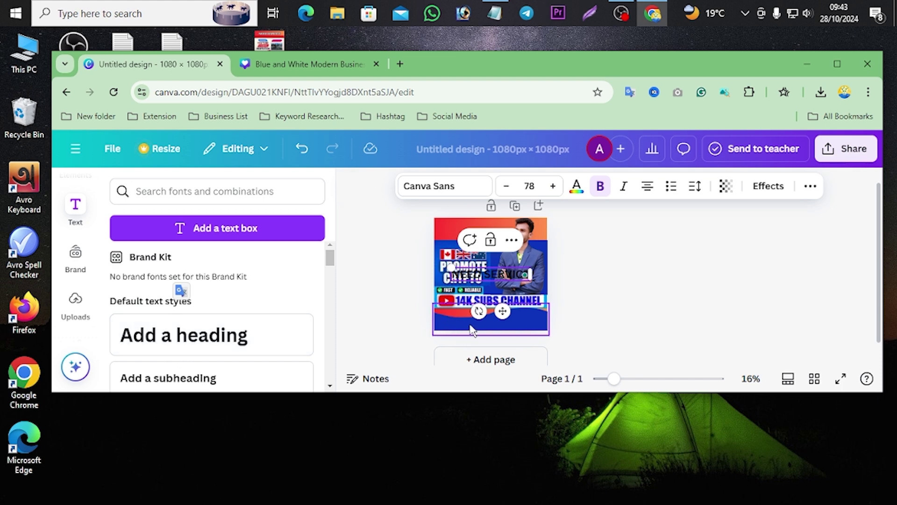
- Move the NEED SERVICE heading onto the red-orange band along the page's top, flush with the page's left edge
left_click_drag(503, 311, 496, 268)
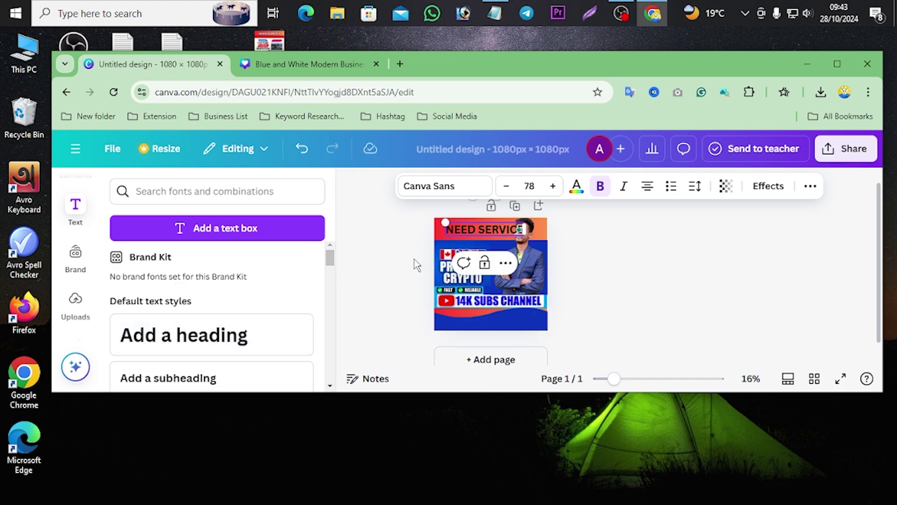
left_click_drag(472, 231, 464, 230)
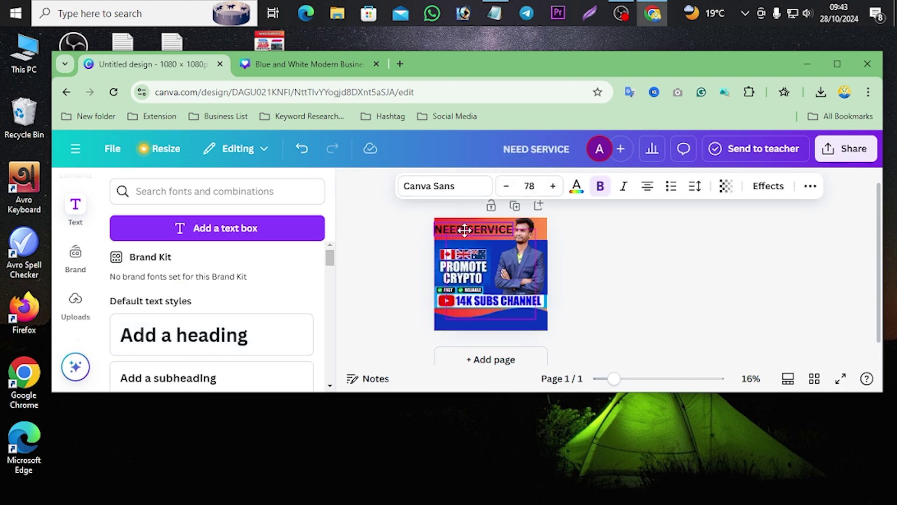
left_click(372, 247)
- Set the font of the NEED SERVICE heading to Anton
left_click(441, 226)
left_click(448, 187)
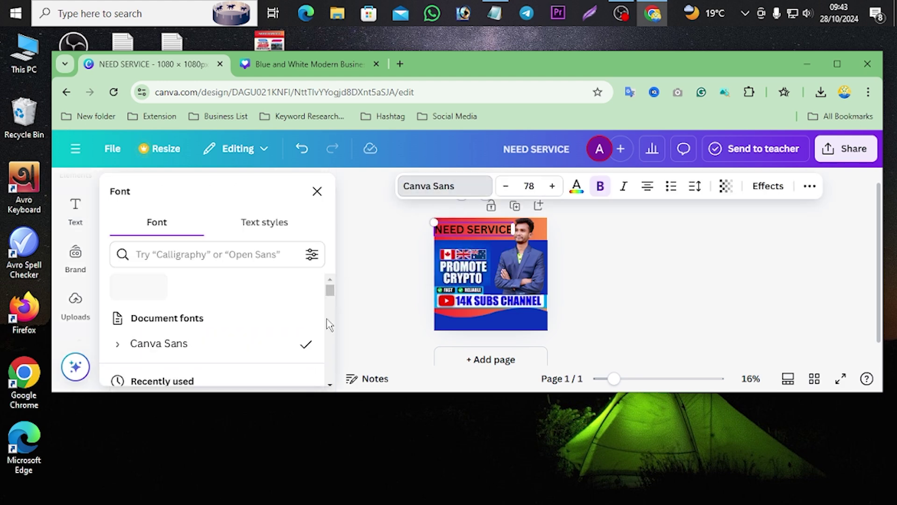
scroll(253, 302, "down", 3)
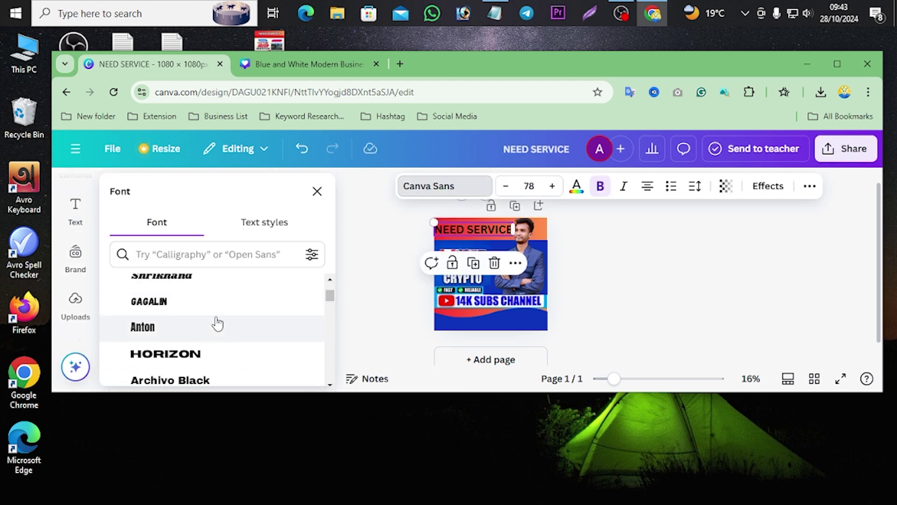
left_click(209, 283)
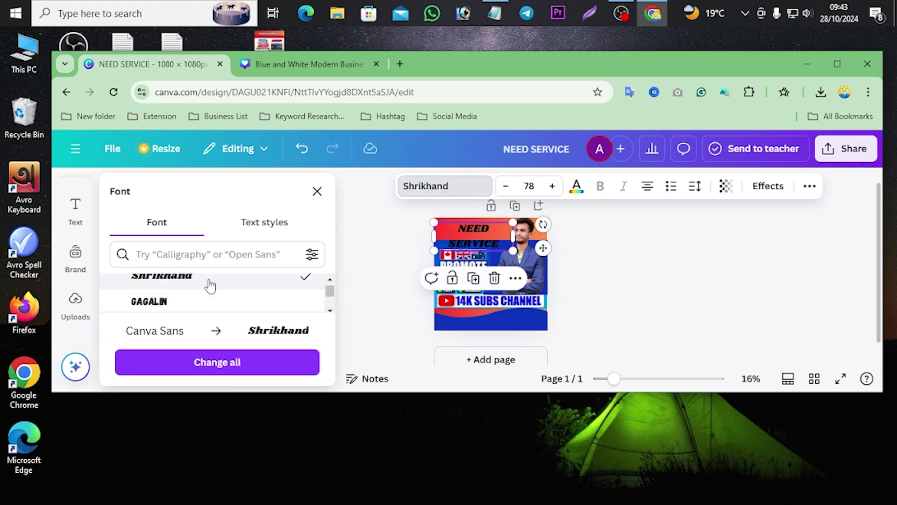
scroll(213, 292, "down", 2)
scroll(273, 313, "up", 5)
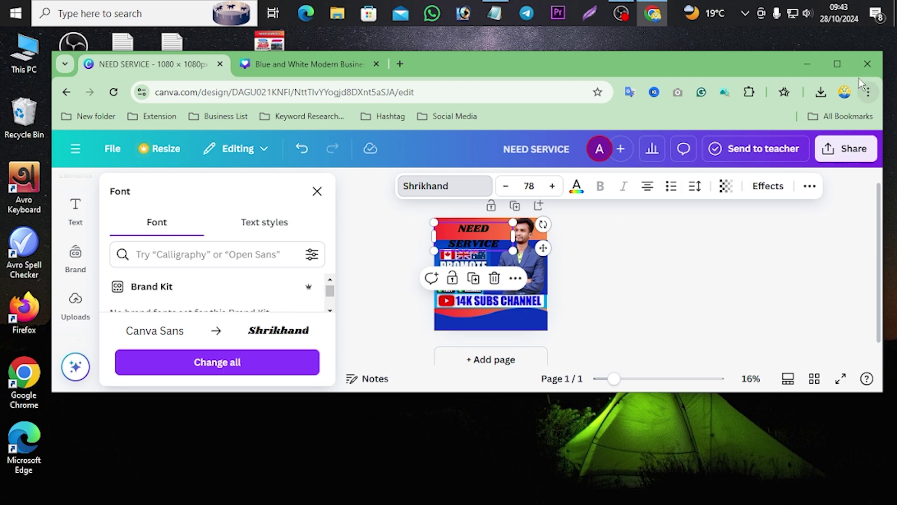
left_click(837, 63)
scroll(189, 293, "up", 3)
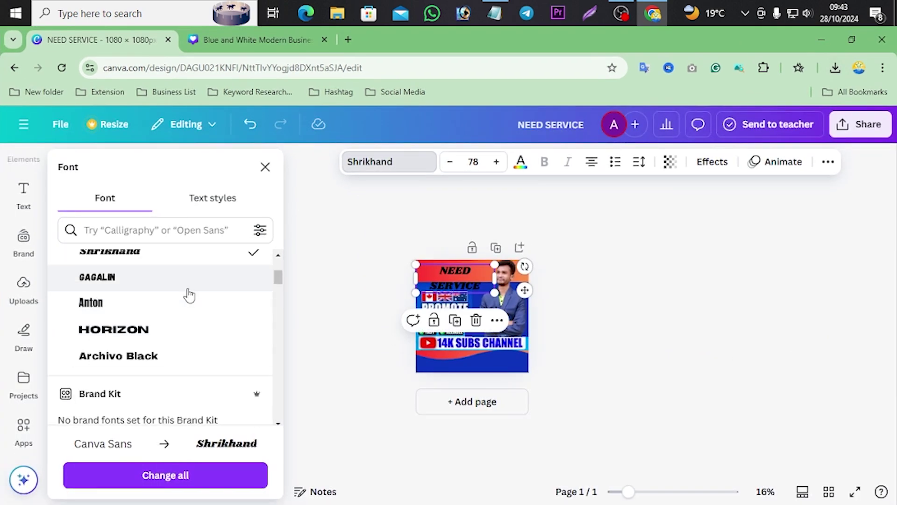
left_click(154, 309)
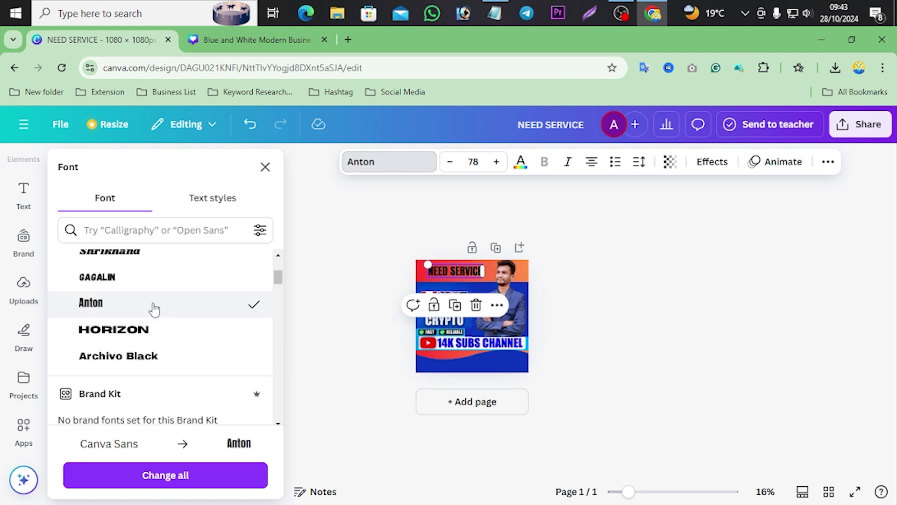
- Enlarge the NEED SERVICE heading to font size 99
left_click(496, 168)
left_click(496, 168)
left_click(496, 169)
left_click(496, 169)
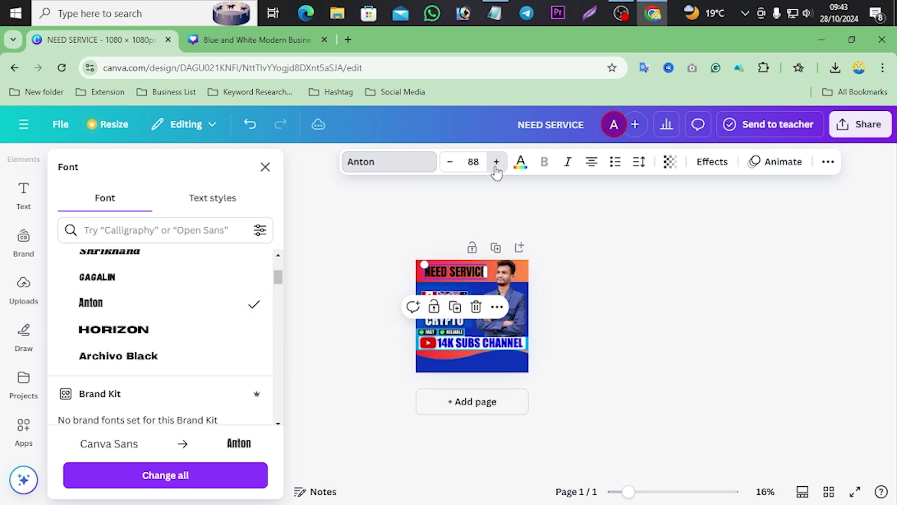
left_click(496, 162)
left_click(496, 162)
left_click(496, 162)
left_click(496, 163)
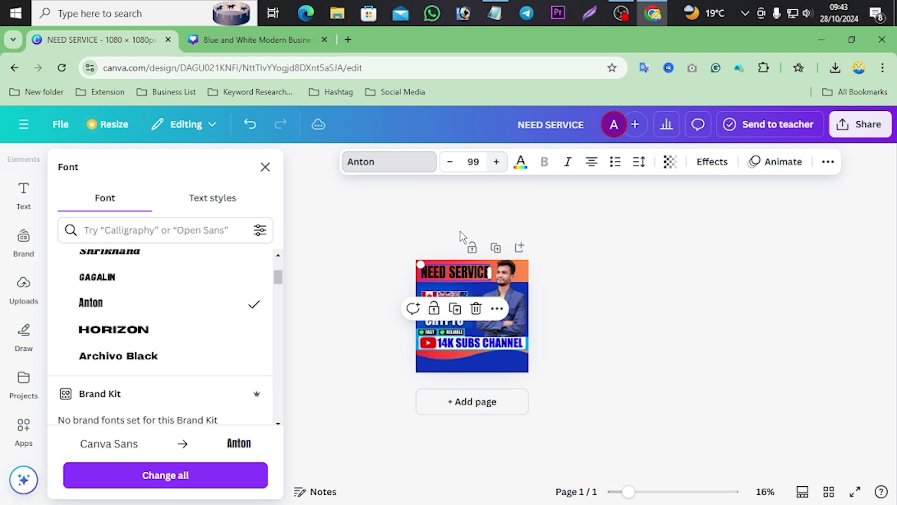
left_click(369, 293)
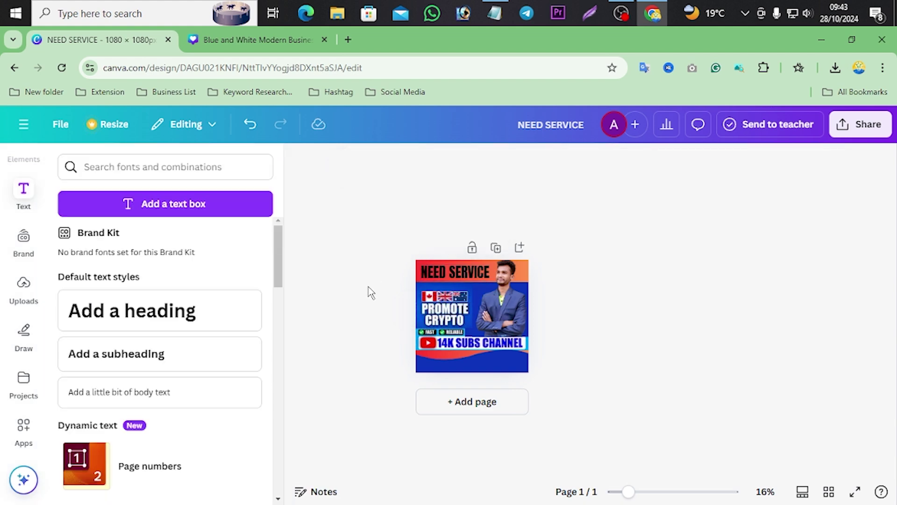
- Recolour the NEED SERVICE heading white (#ffffff) from the document colours
left_click(444, 269)
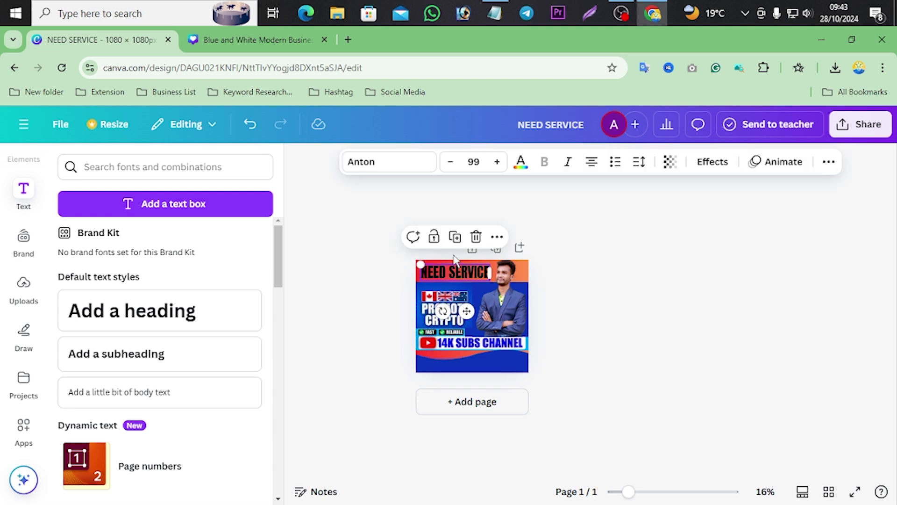
left_click(520, 162)
left_click(142, 273)
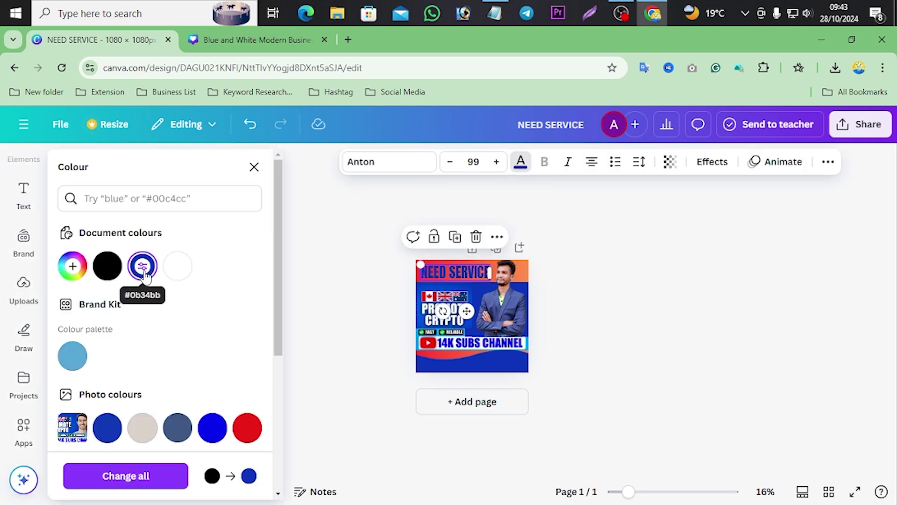
left_click(178, 275)
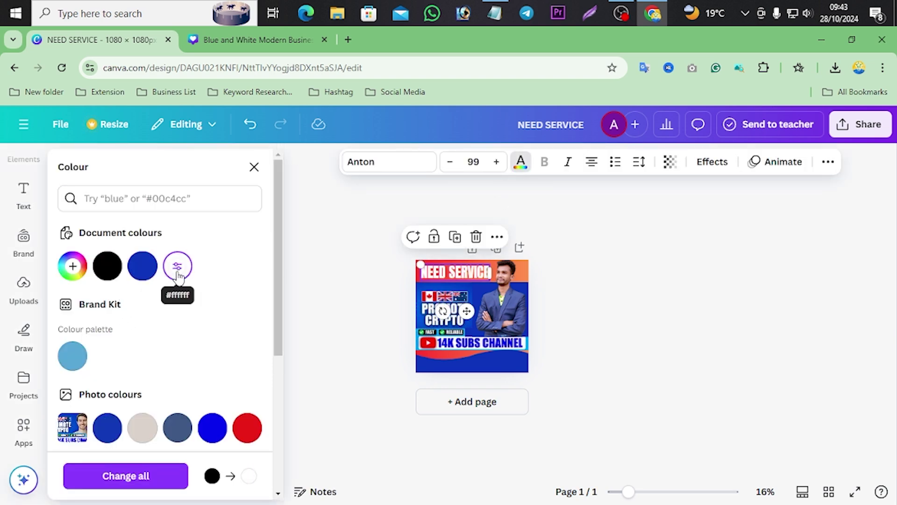
left_click(290, 282)
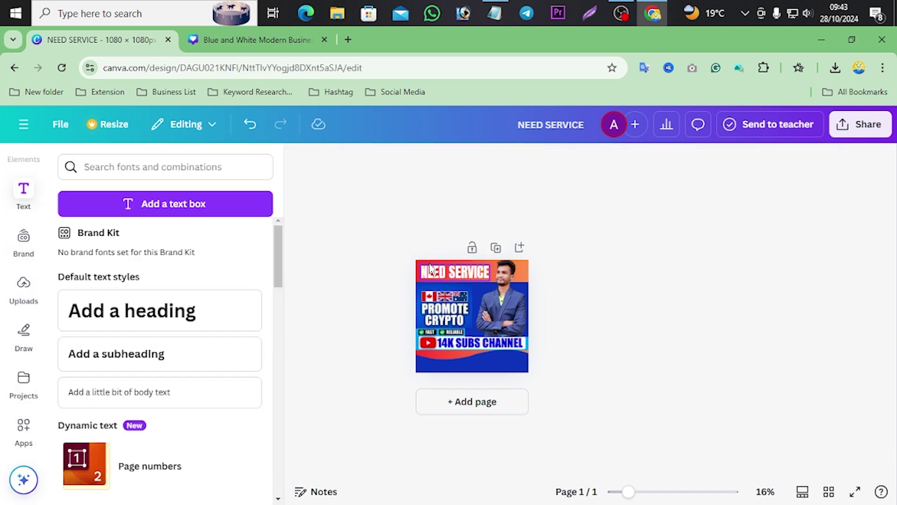
- Apply an Outline effect to the NEED SERVICE heading with thickness 100 and black as the outline colour
left_click(433, 279)
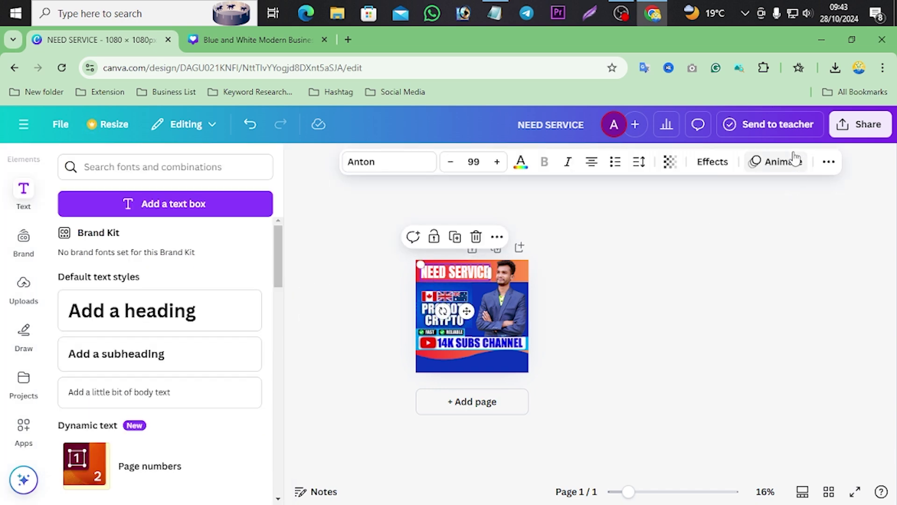
double_click(771, 51)
left_click(604, 176)
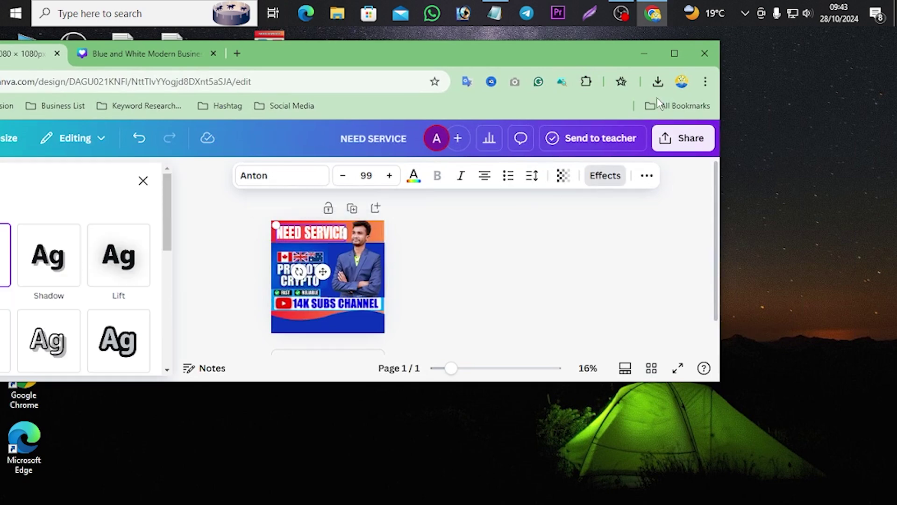
left_click(673, 54)
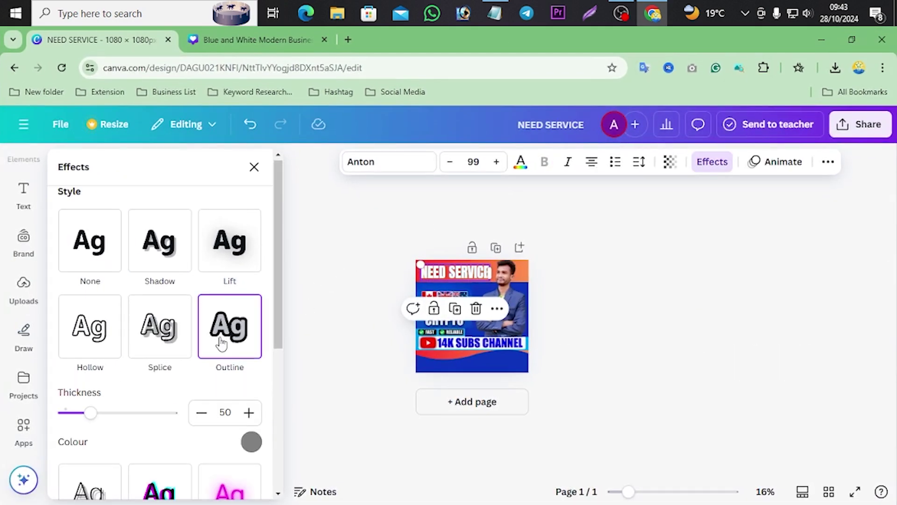
scroll(229, 344, "down", 3)
left_click(226, 278)
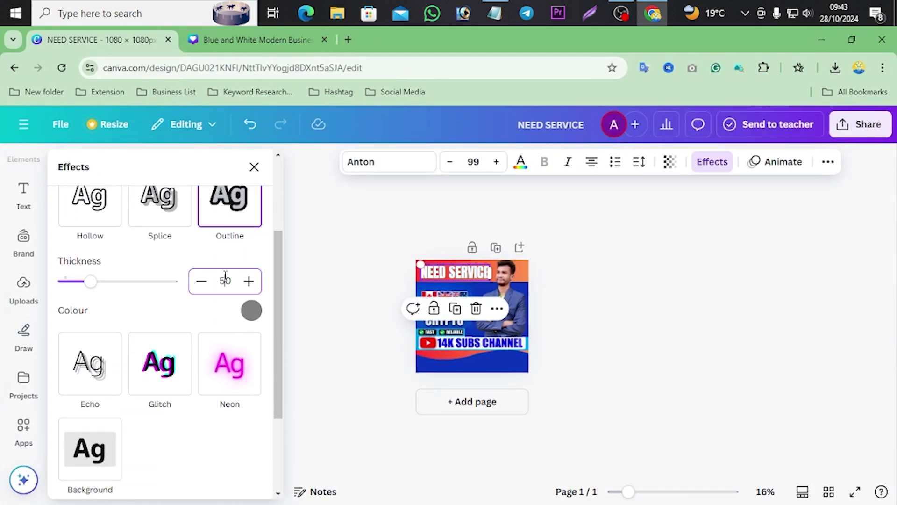
key("BackSpace")
left_click(251, 319)
left_click(101, 375)
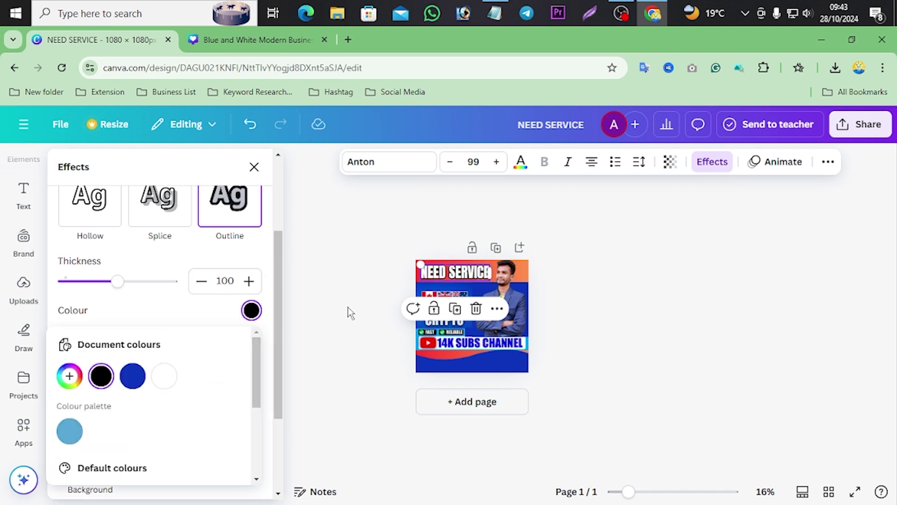
left_click(368, 286)
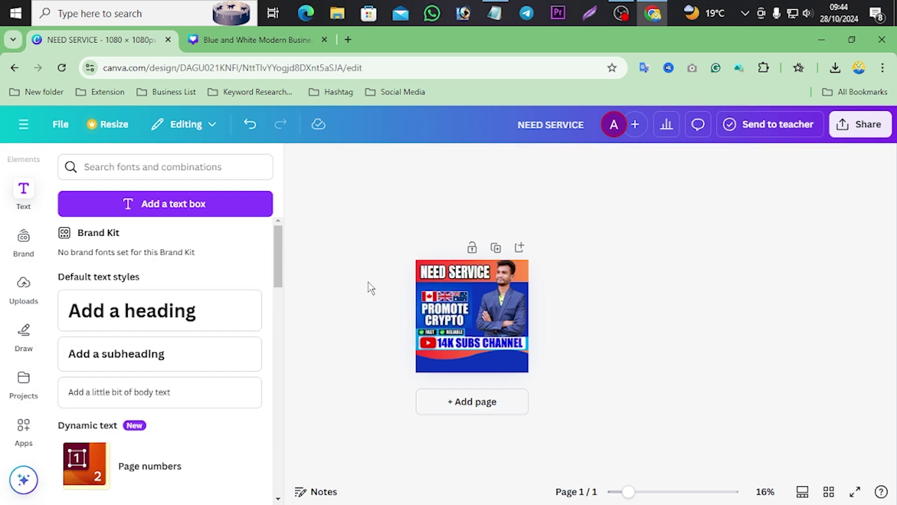
left_click(855, 49)
mouse_move(451, 374)
left_mouse_down()
mouse_move(465, 373)
mouse_move(452, 369)
left_mouse_up()
left_click(666, 49)
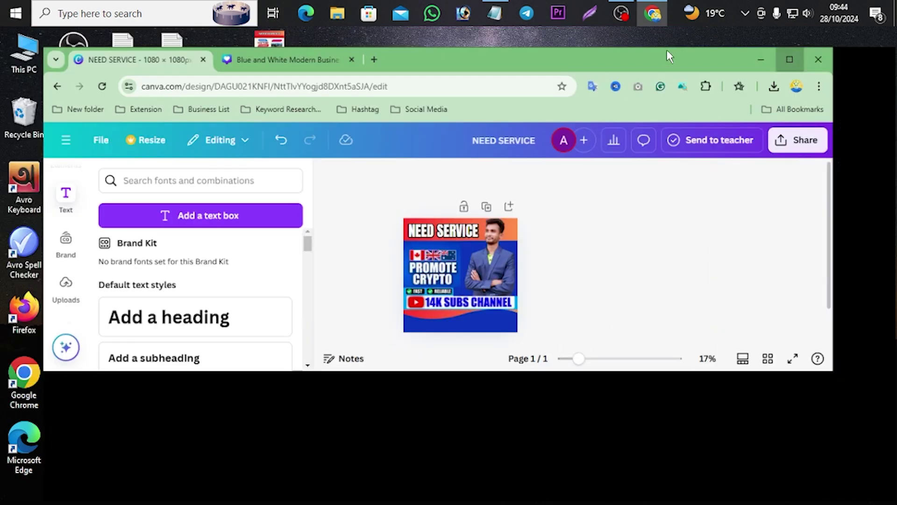
- Download the finished NEED SERVICE design as a JPG at maximum quality
left_click(862, 125)
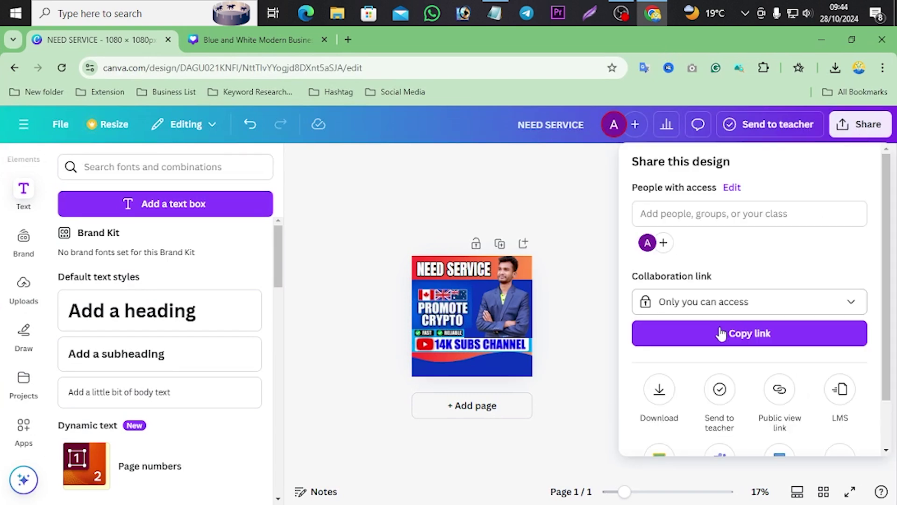
left_click(660, 390)
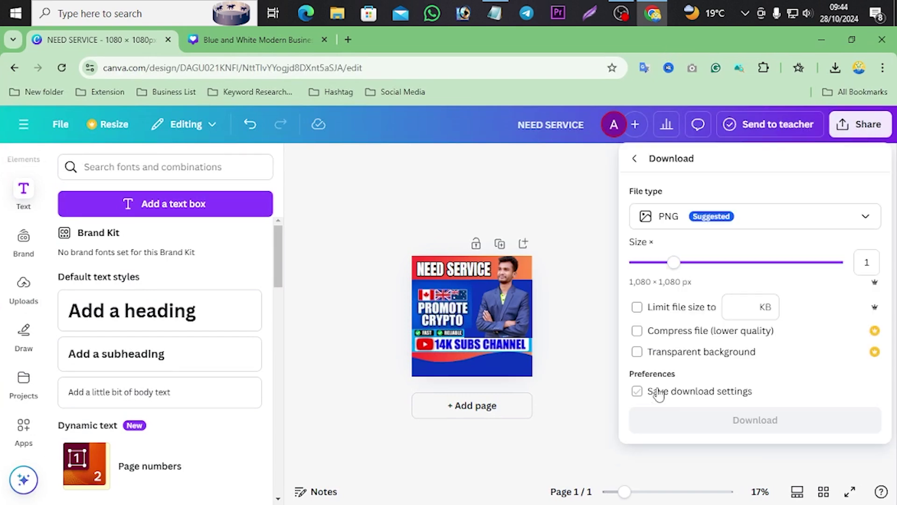
left_click(812, 219)
left_click(751, 261)
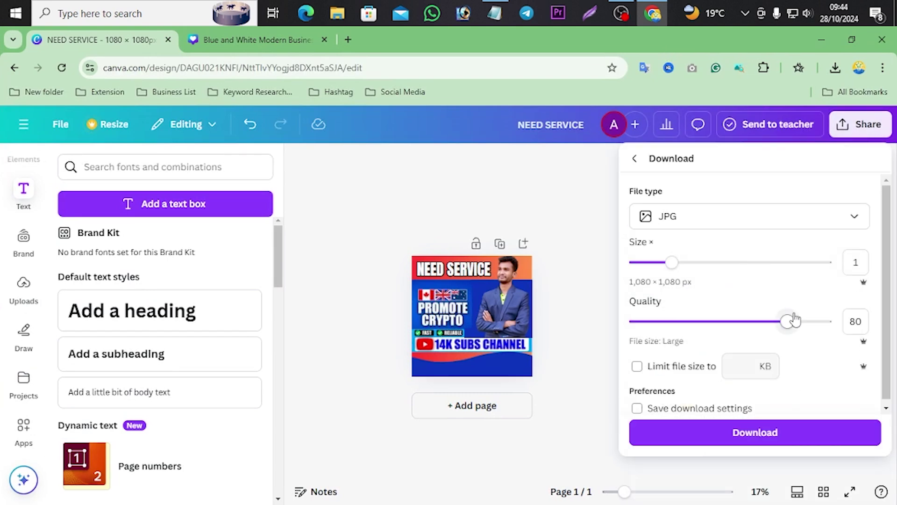
left_click_drag(788, 322, 825, 321)
left_click(851, 45)
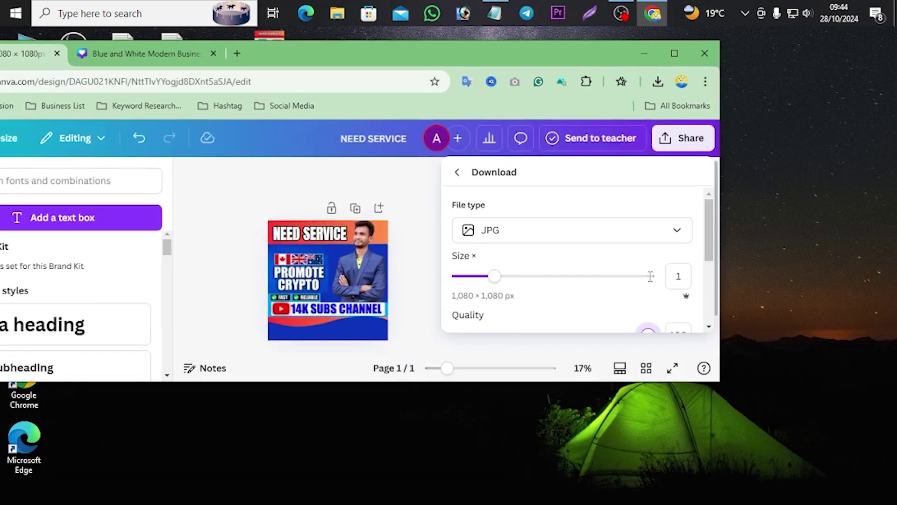
scroll(575, 295, "down", 3)
left_click(570, 323)
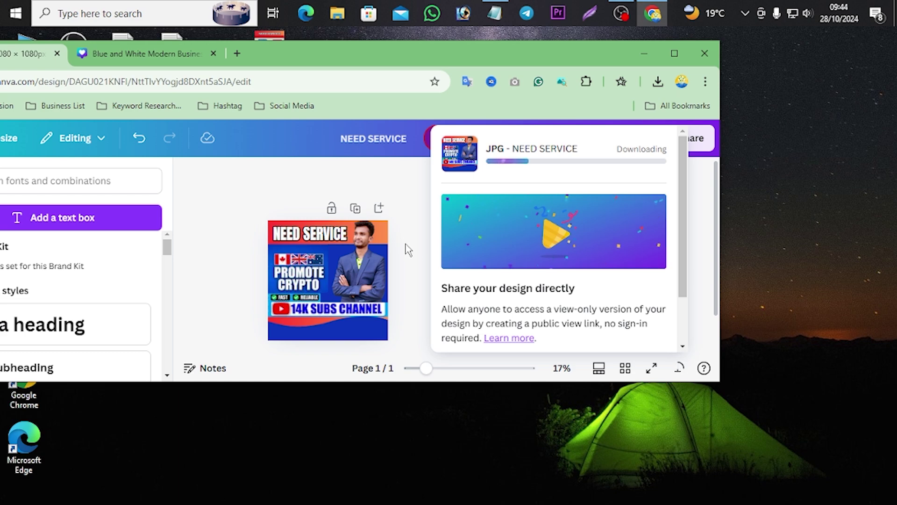
left_click(675, 53)
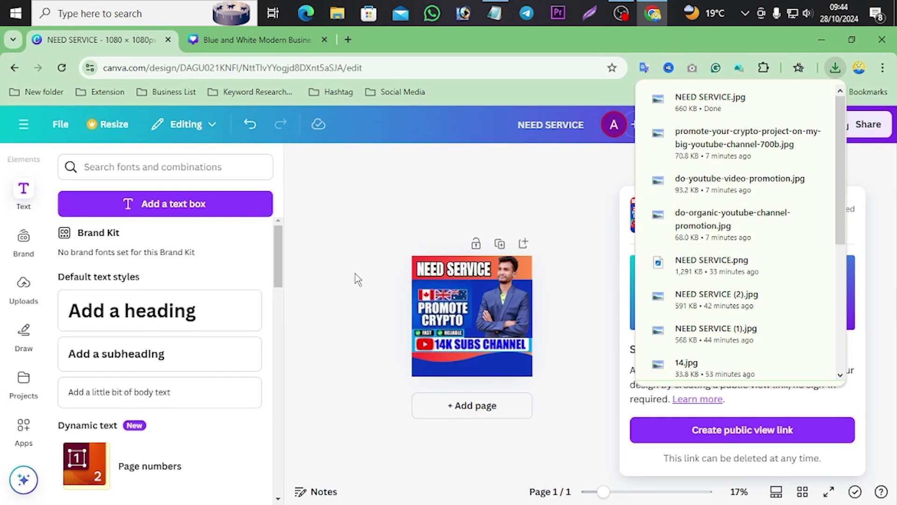
left_click(356, 274)
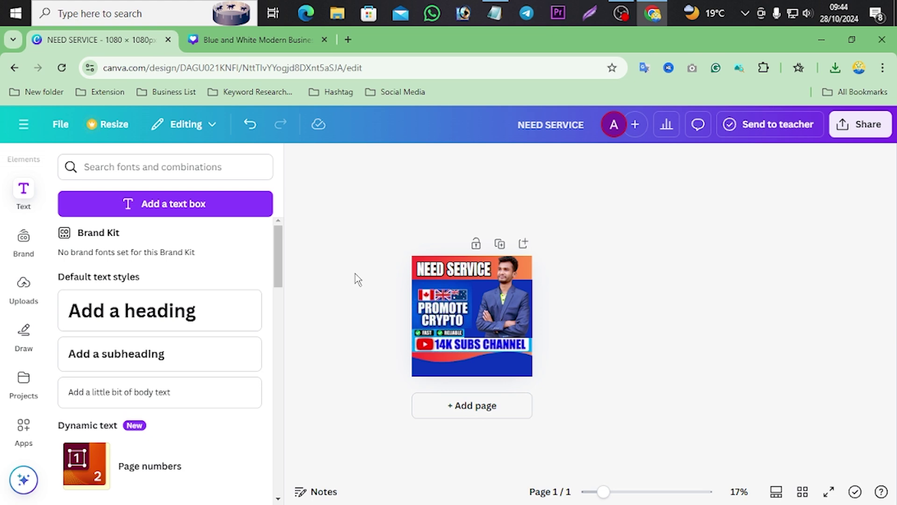
- Upload the do-youtube-video-promotion image from the Downloads folder to the uploaded images
left_click(24, 287)
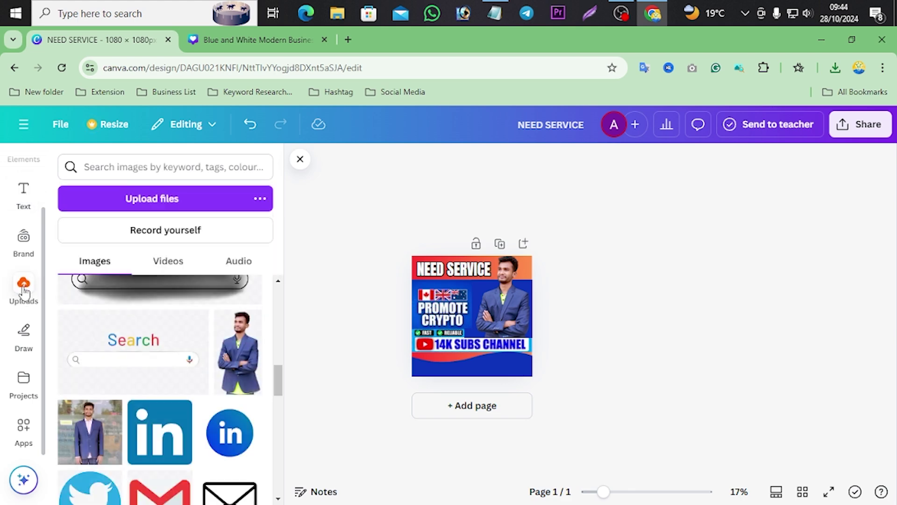
left_click(138, 201)
double_click(173, 163)
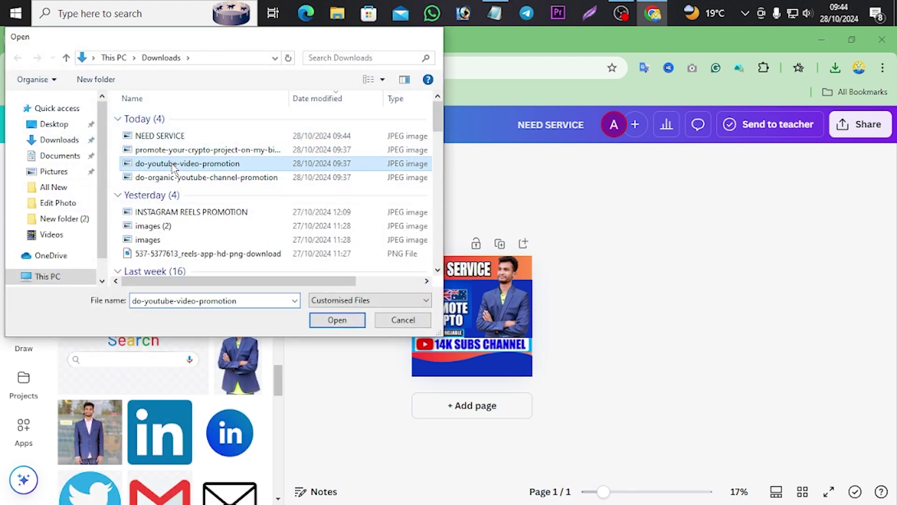
scroll(198, 382, "up", 5)
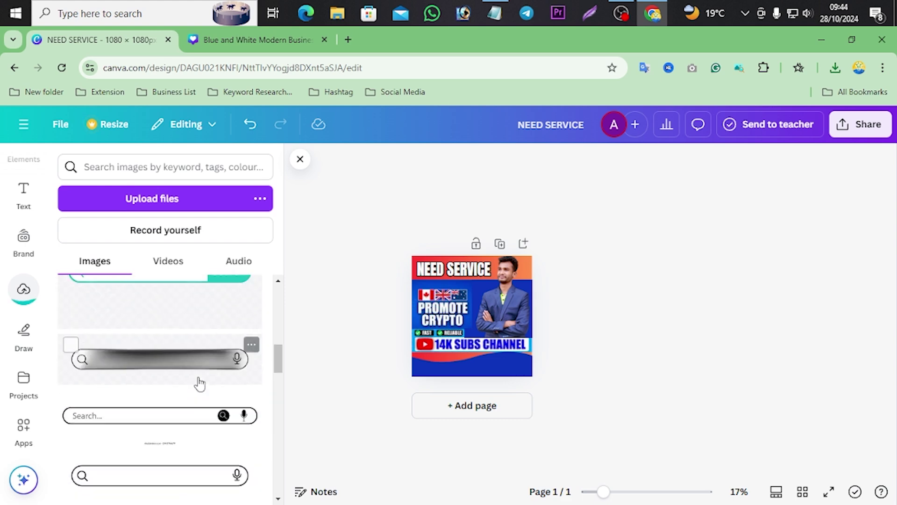
scroll(200, 384, "up", 5)
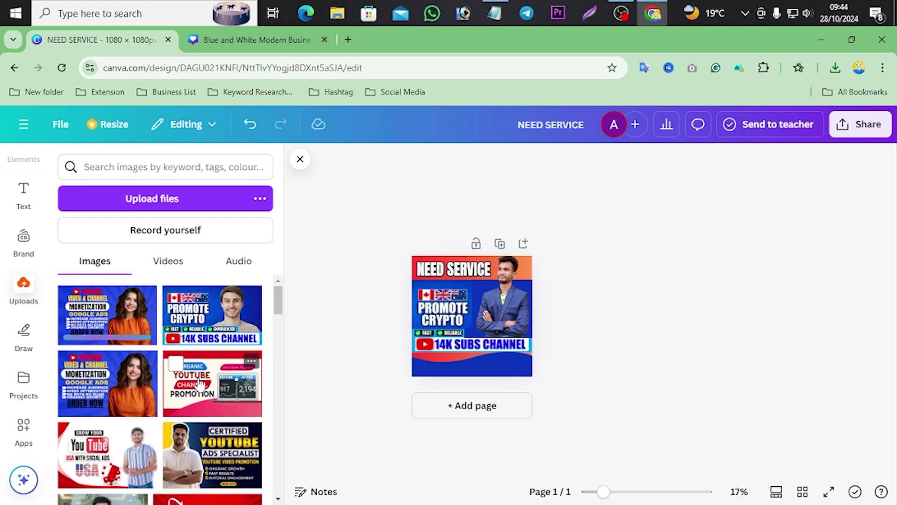
scroll(200, 383, "down", 2)
scroll(205, 377, "up", 2)
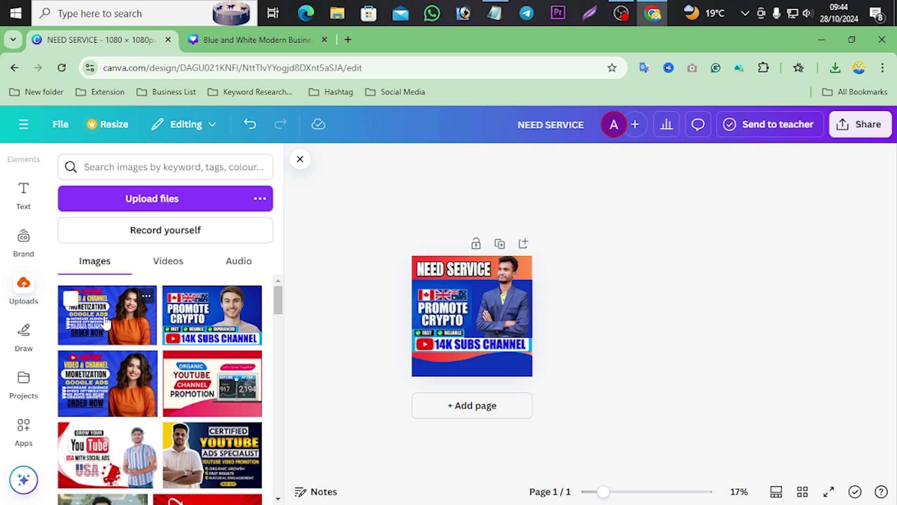
- Delete the PROMOTE CRYPTO image and the blue shape behind the man's cutout photo, keeping the photo on the post's right side
left_click(430, 319)
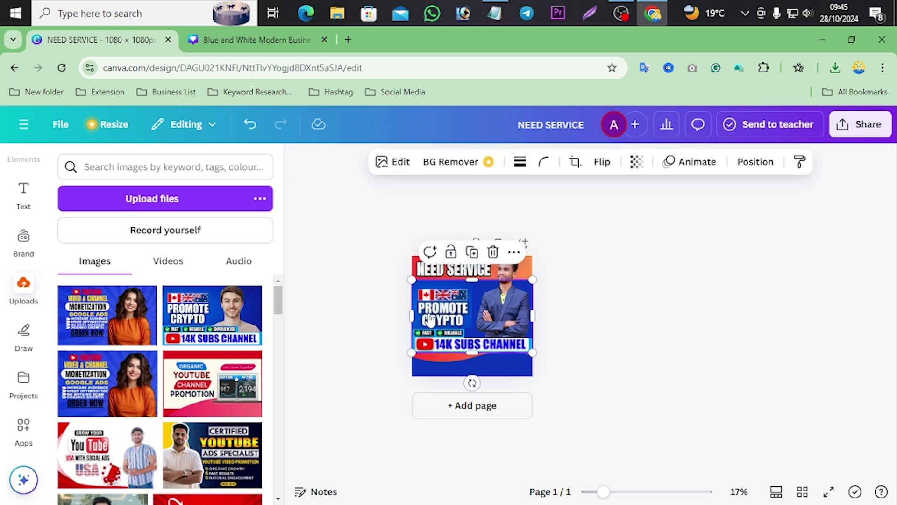
left_click(494, 254)
left_click_drag(491, 310, 430, 309)
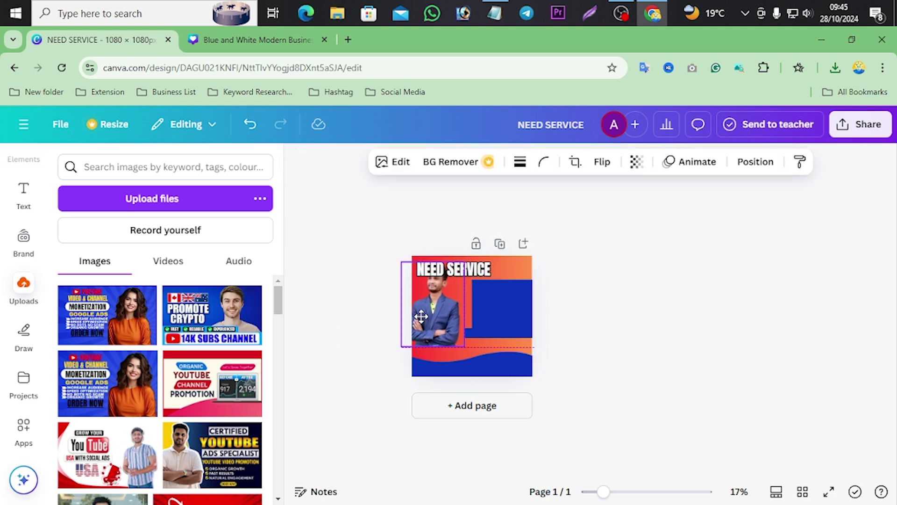
left_click(501, 307)
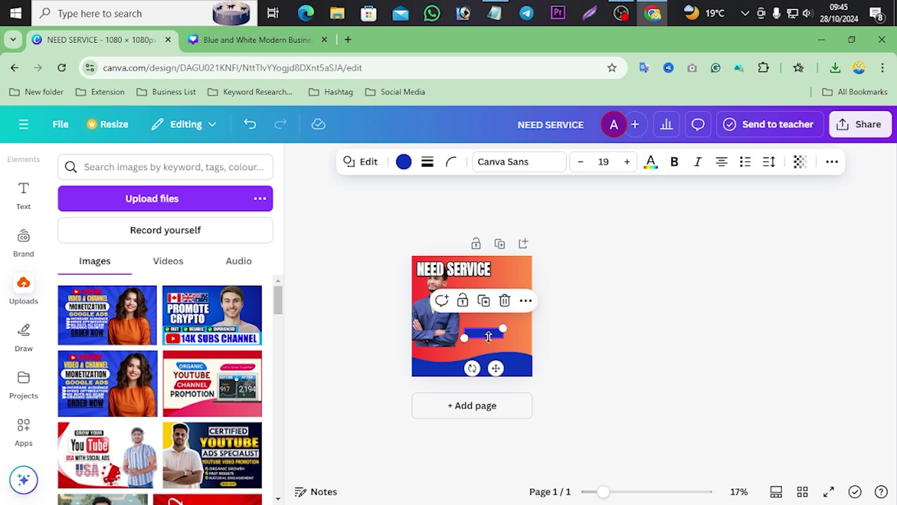
key("Delete")
left_click_drag(439, 316, 514, 320)
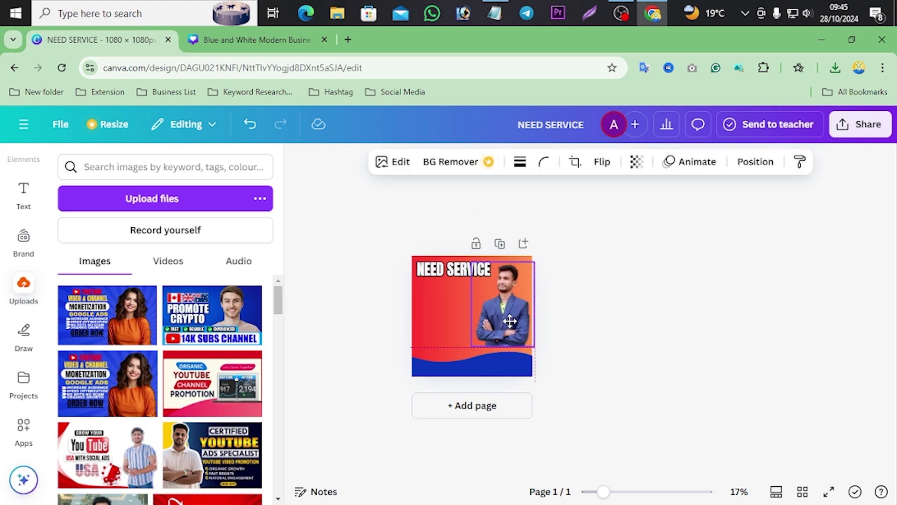
left_click(383, 319)
- Add the uploaded YouTube promotion image, then replace the man's cutout photo with a duplicate in front of it at the post's lower edge
left_click(122, 322)
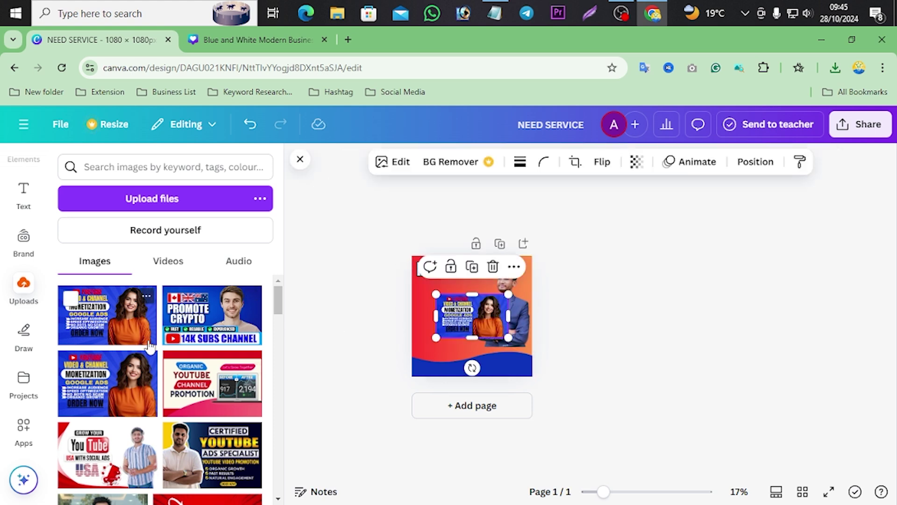
left_click(520, 320)
right_click(521, 320)
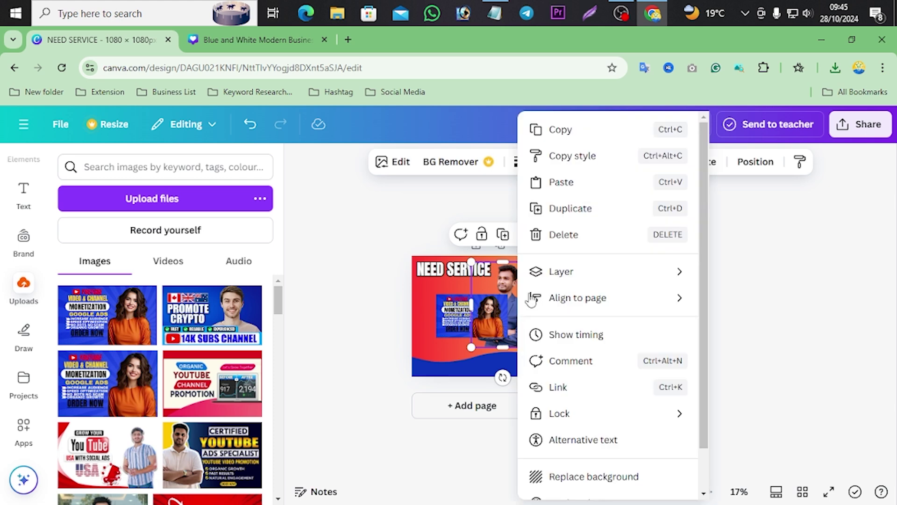
left_click(573, 206)
left_click_drag(525, 305, 491, 371)
left_click(522, 299)
left_click(524, 235)
left_click(378, 318)
- Enlarge the YouTube promotion image to span the full page width below the NEED SERVICE heading
left_click(476, 313)
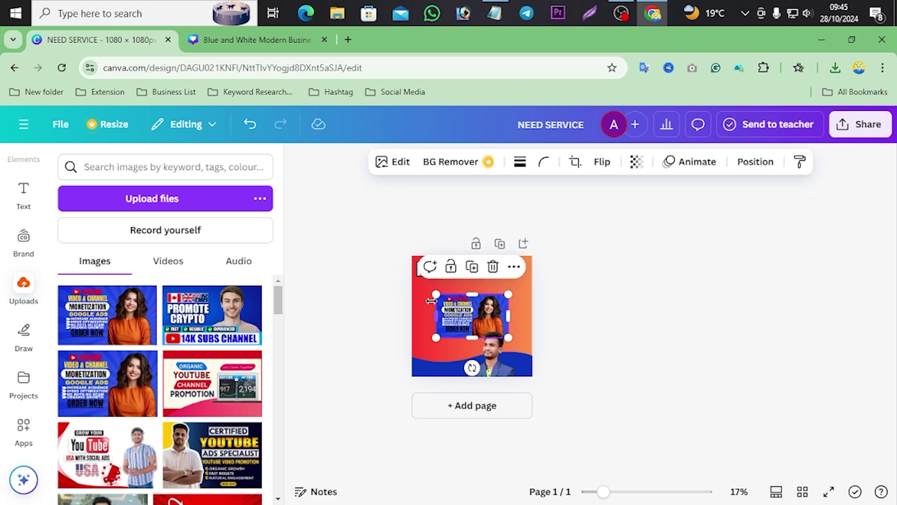
left_click_drag(434, 293, 412, 279)
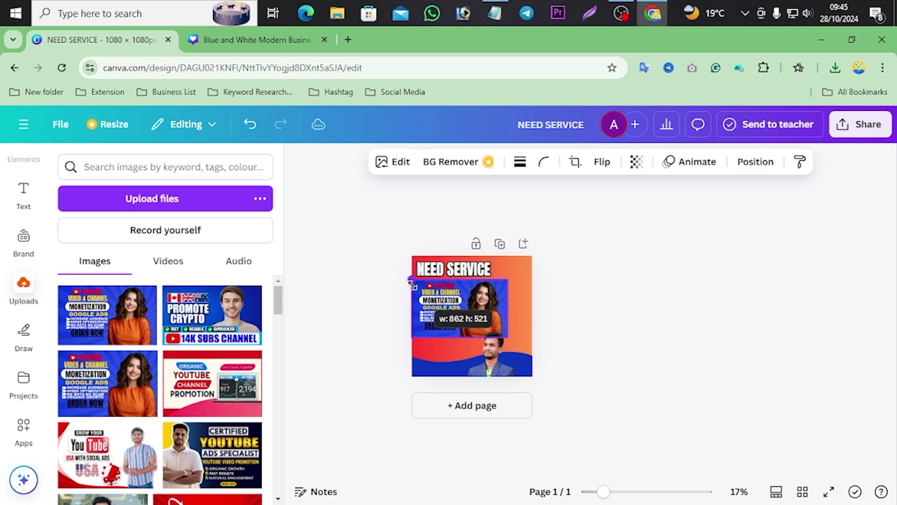
left_click_drag(509, 337, 533, 354)
left_click(582, 345)
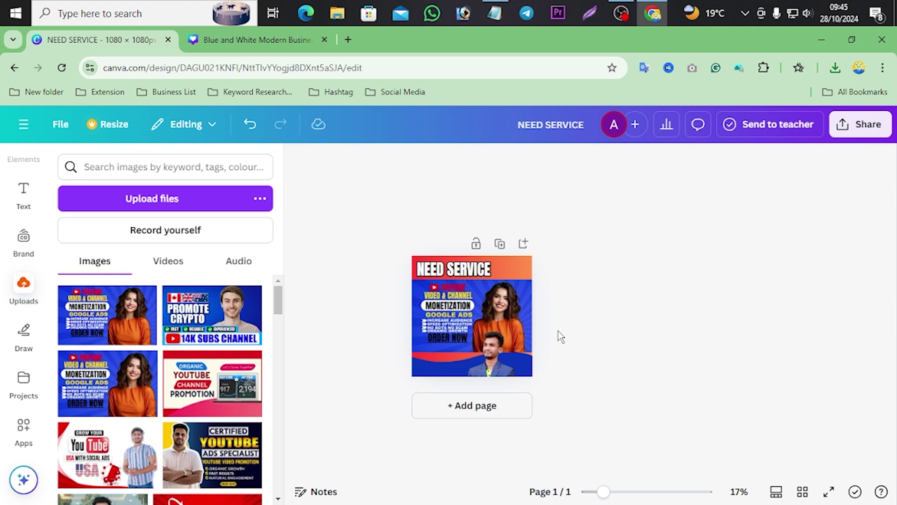
left_click(522, 323)
left_click_drag(533, 353, 535, 354)
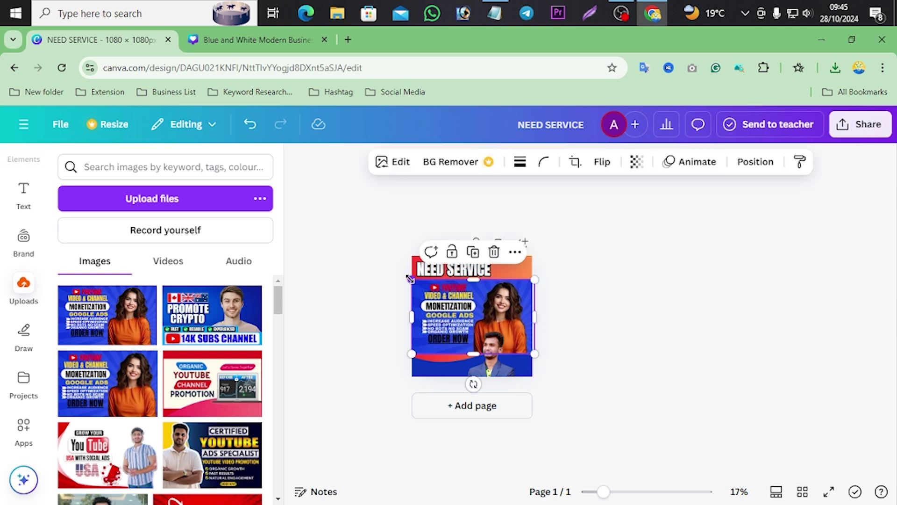
left_click_drag(409, 279, 406, 274)
left_click(360, 300)
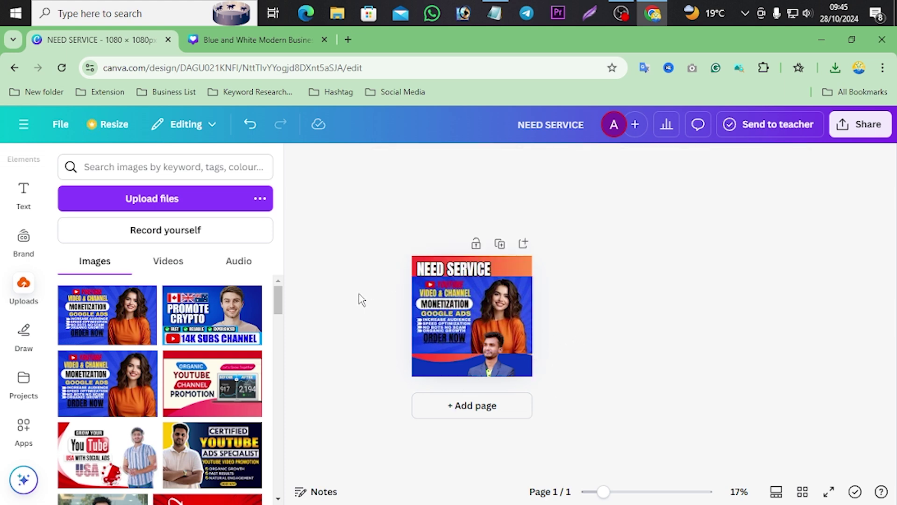
- Move the man's cutout photo over the woman on the image's right side and enlarge it to cover her
left_click(500, 359)
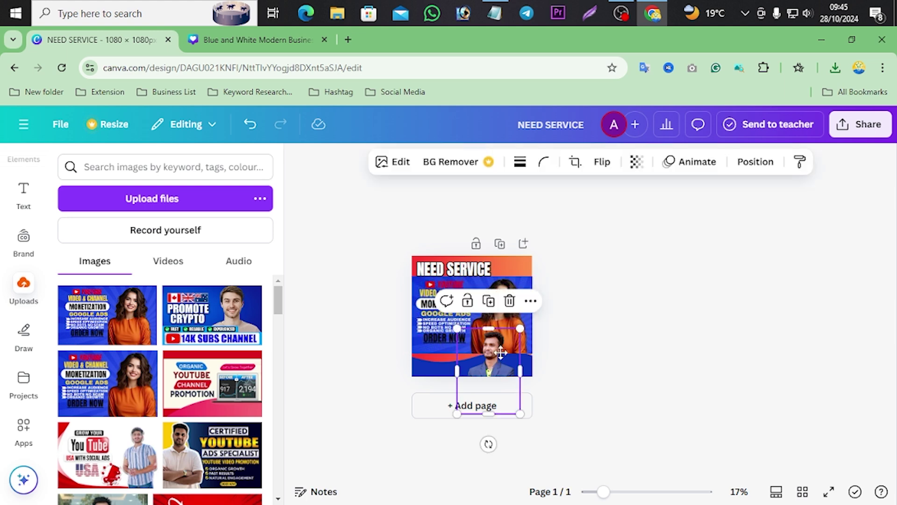
left_click_drag(501, 359, 511, 322)
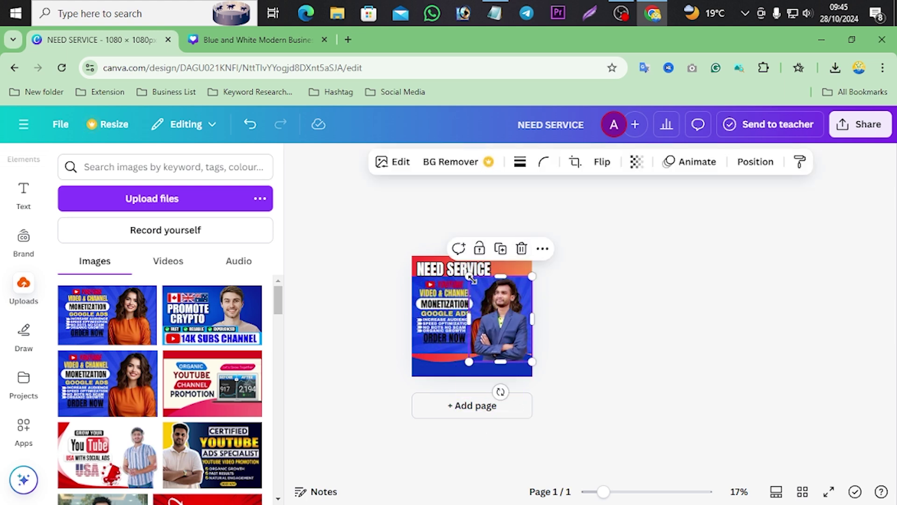
left_click_drag(469, 276, 458, 260)
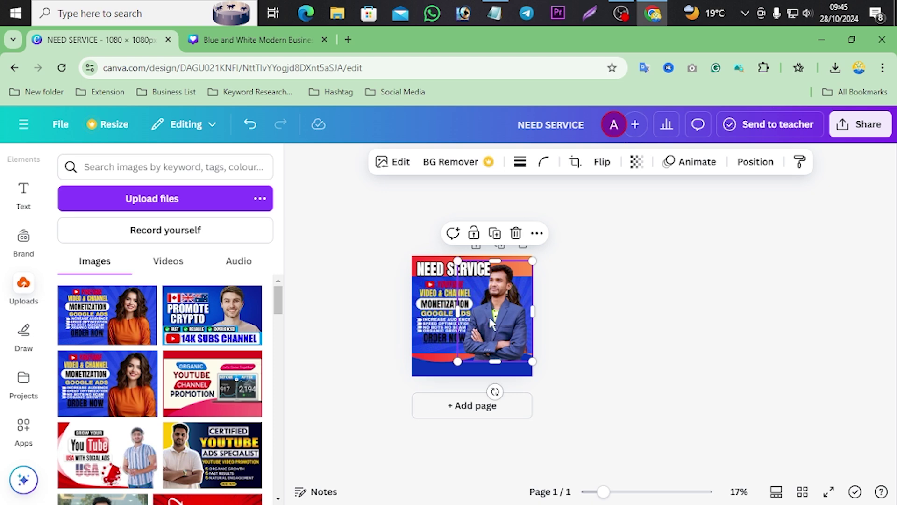
mouse_move(491, 322)
left_mouse_down()
mouse_move(503, 322)
mouse_move(505, 312)
left_mouse_up()
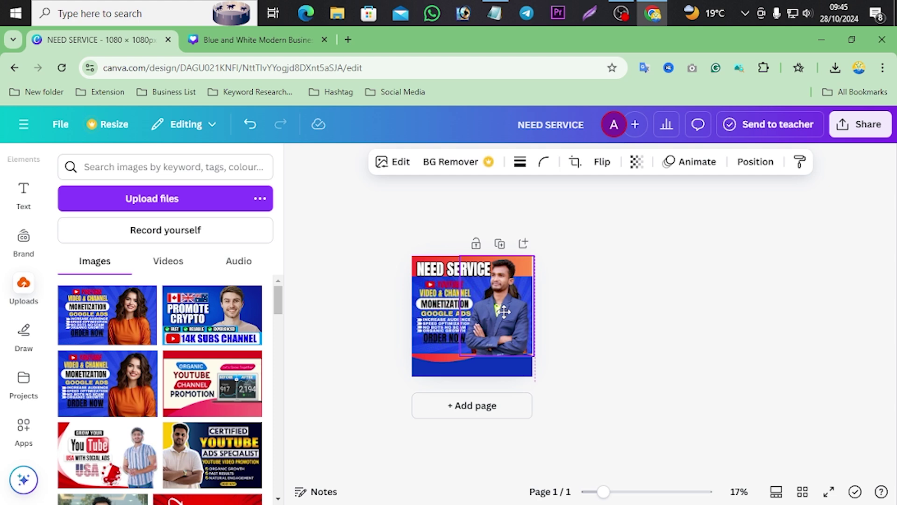
left_click(381, 322)
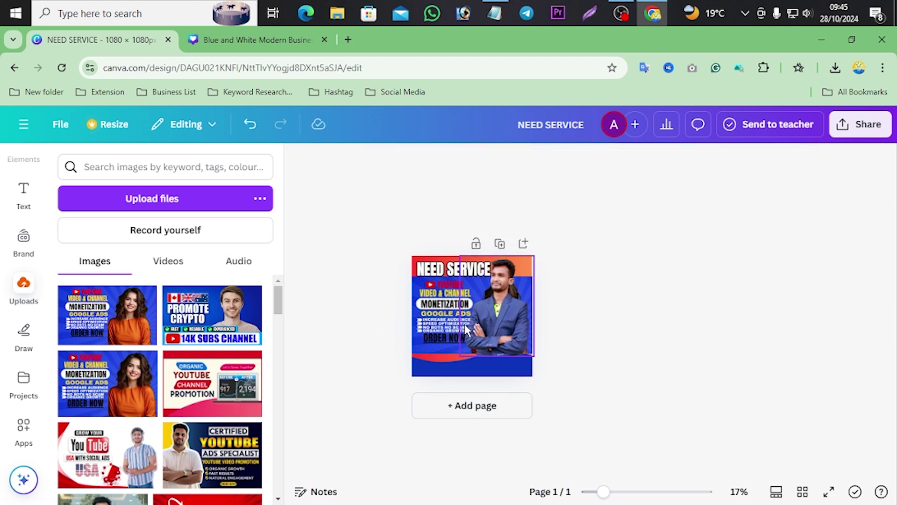
- Move the man's cutout photo to the left edge of the post, away from the woman
left_click_drag(492, 321, 411, 329)
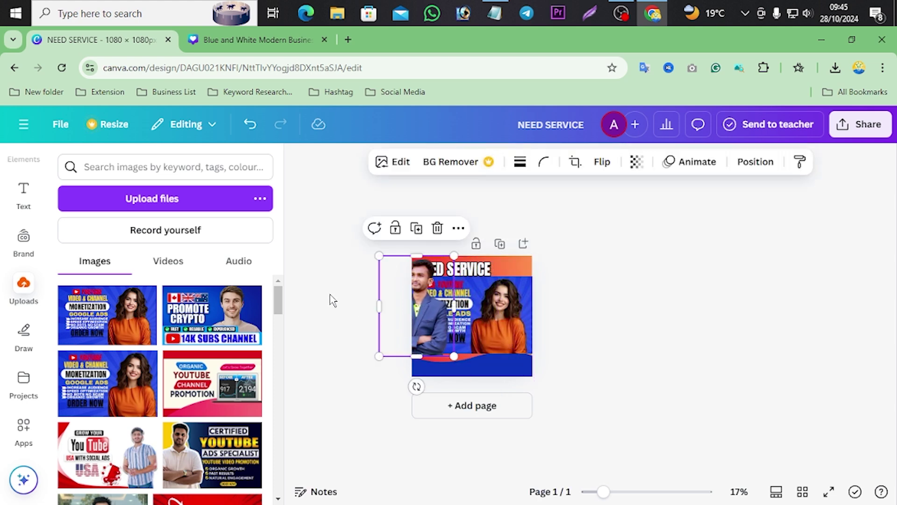
left_click(331, 300)
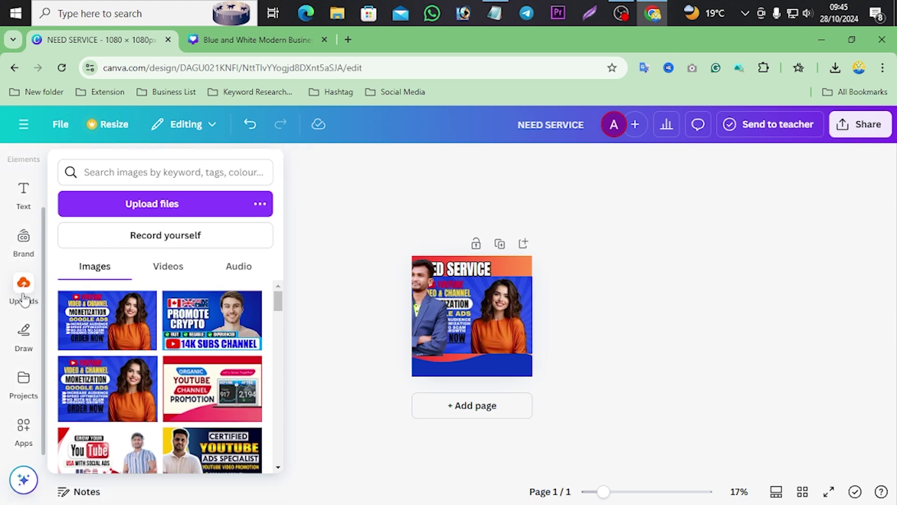
left_click(23, 377)
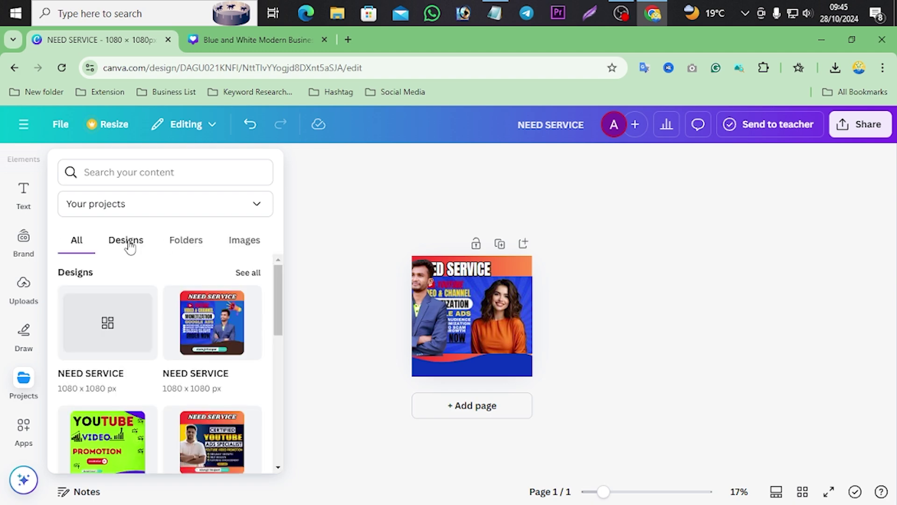
left_click(402, 268)
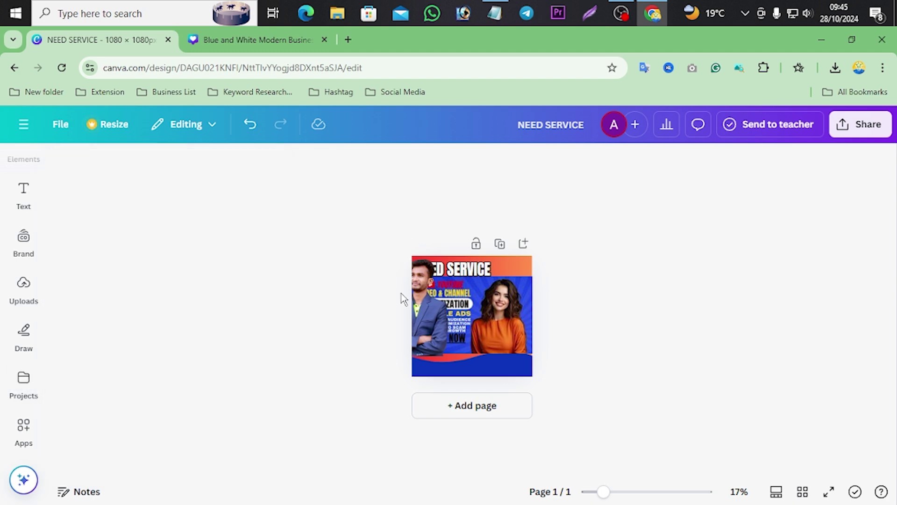
left_click(425, 306)
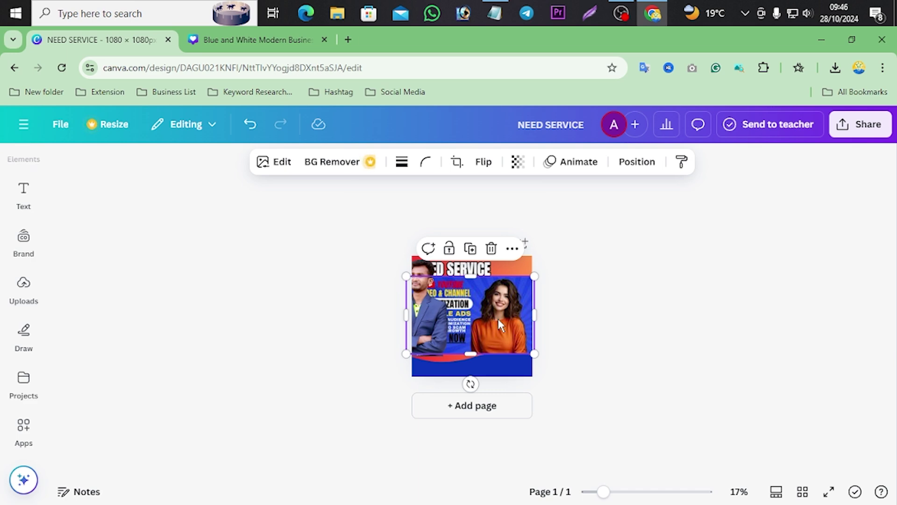
left_click(23, 286)
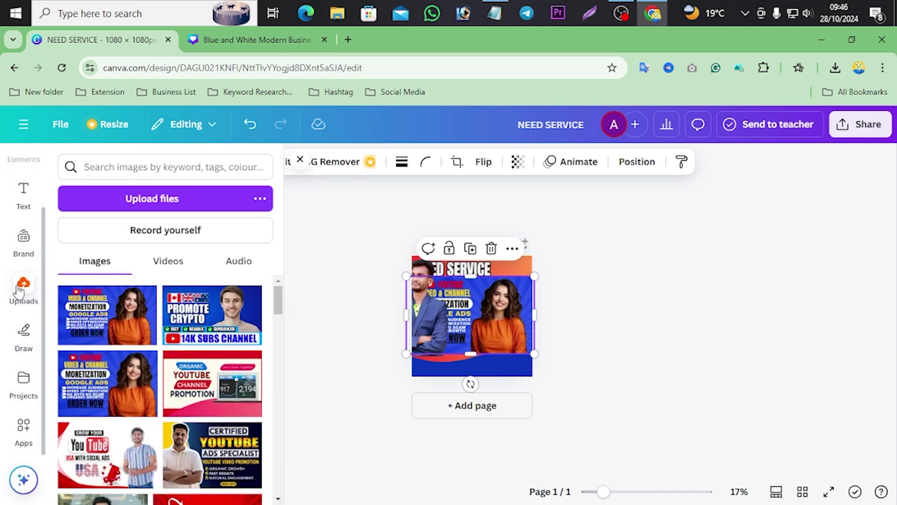
left_click(132, 169)
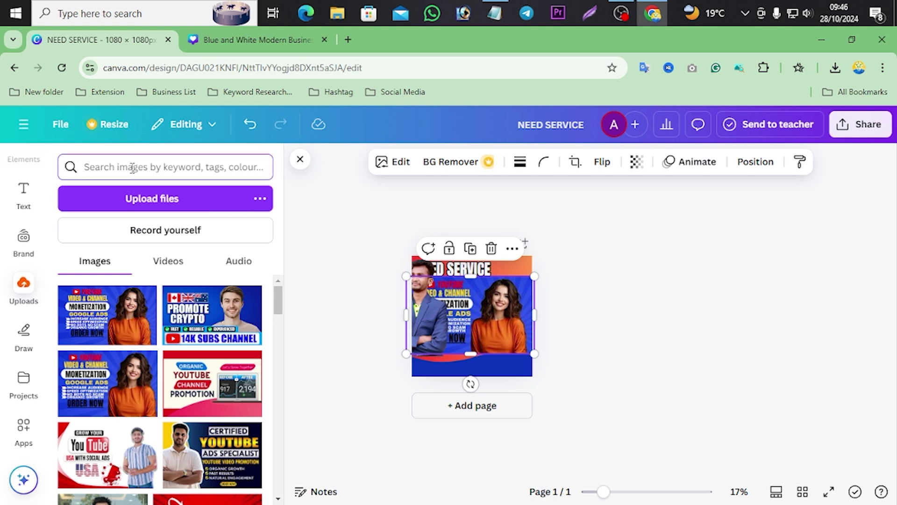
type("LOVE")
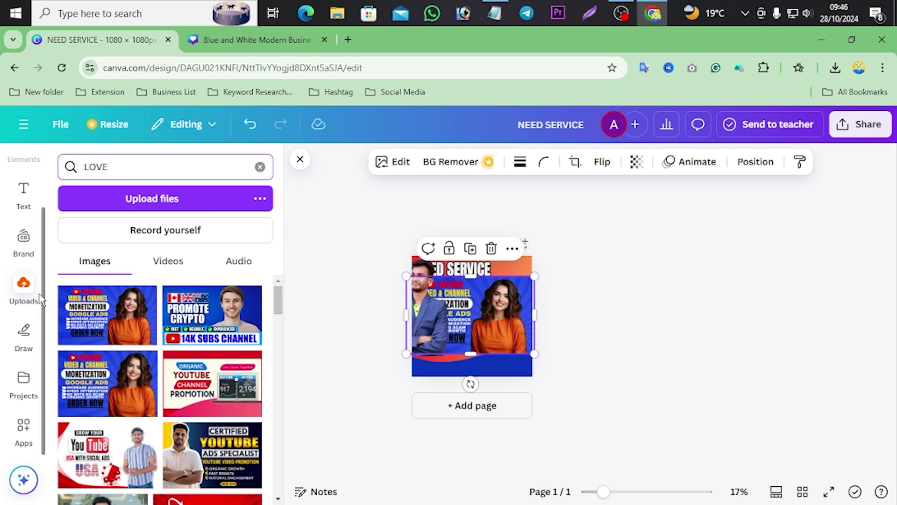
left_click(260, 167)
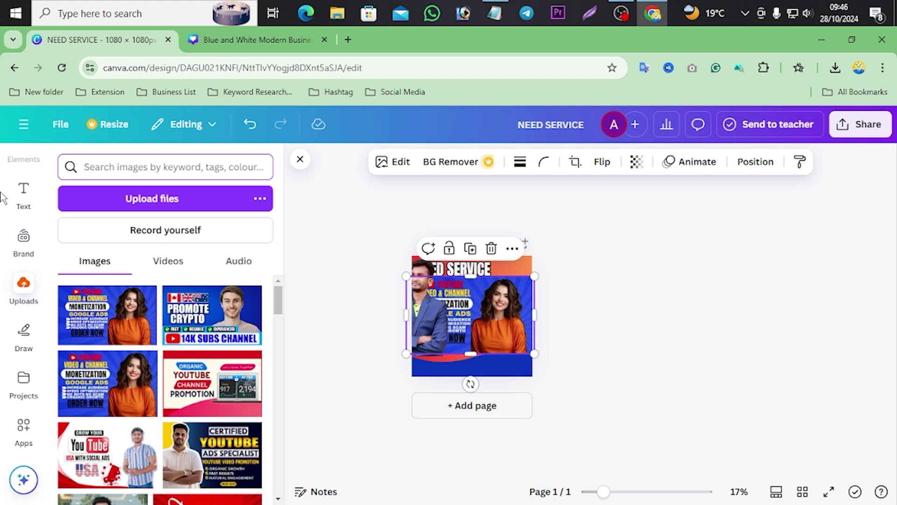
left_click(24, 194)
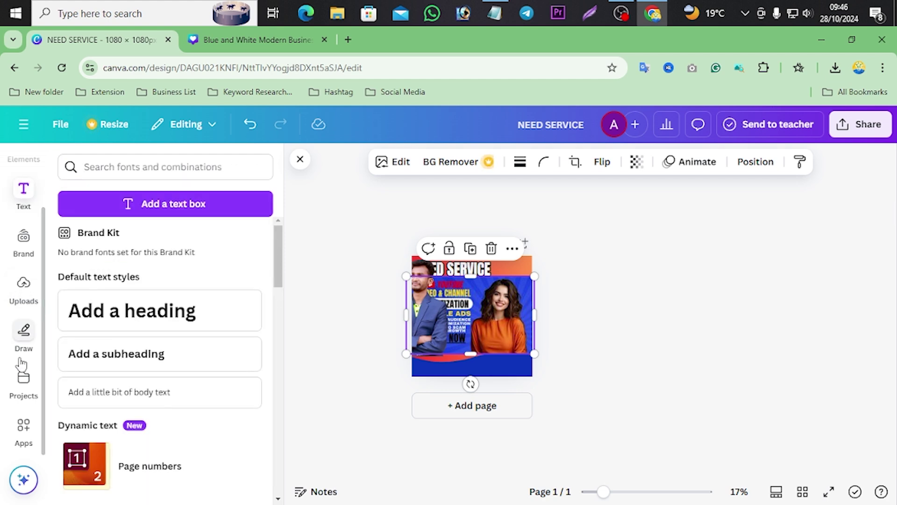
left_click(22, 392)
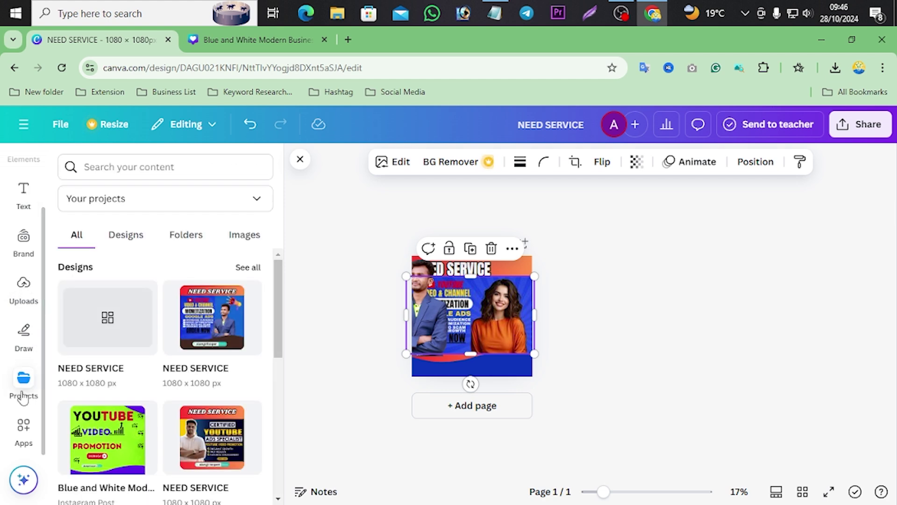
left_click(300, 159)
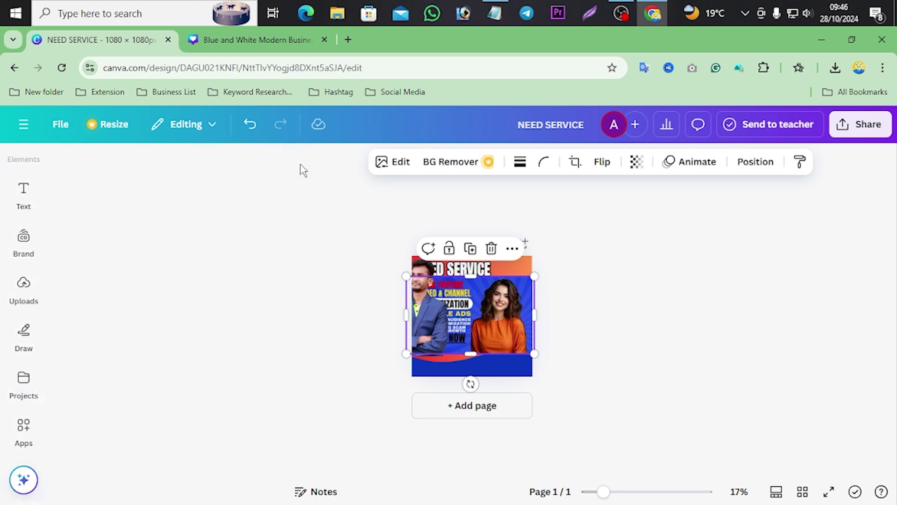
left_click(21, 381)
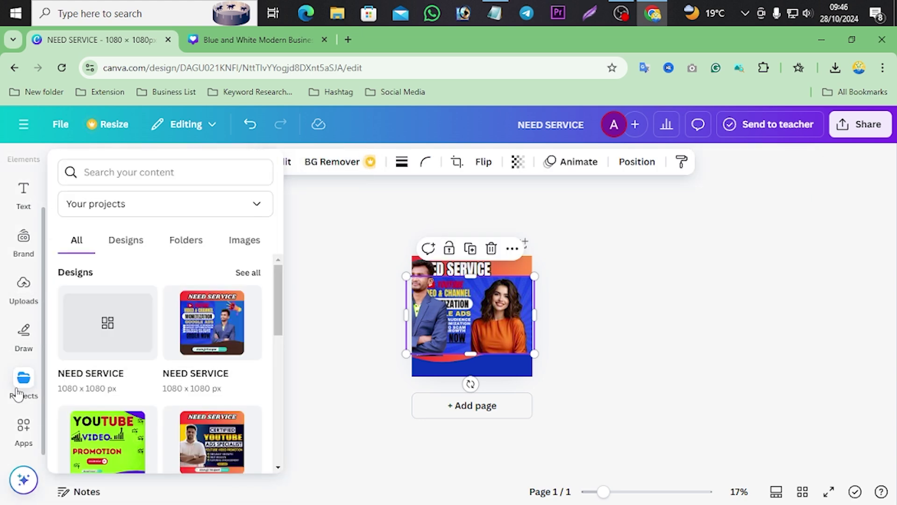
scroll(184, 290, "down", 4)
scroll(187, 318, "up", 2)
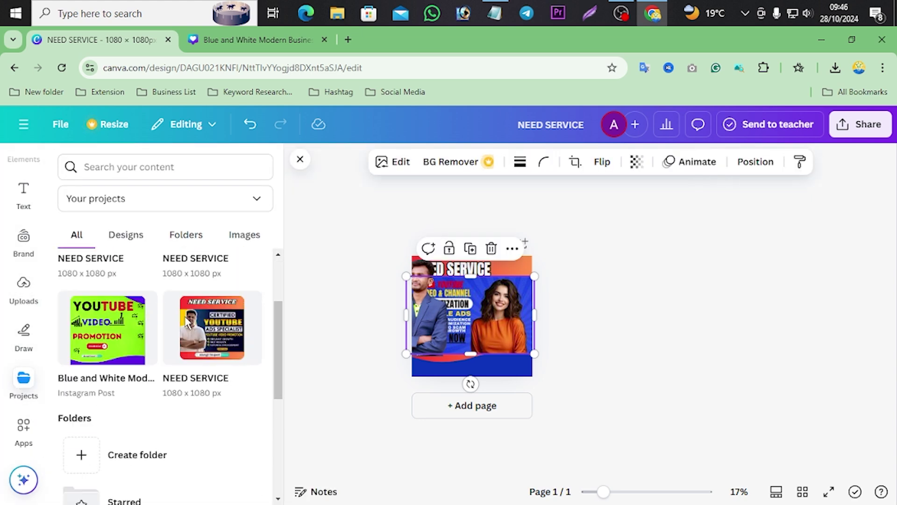
scroll(187, 323, "up", 2)
- Search the uploaded images for "LOVE IMOJI" and clear the search
left_click(21, 287)
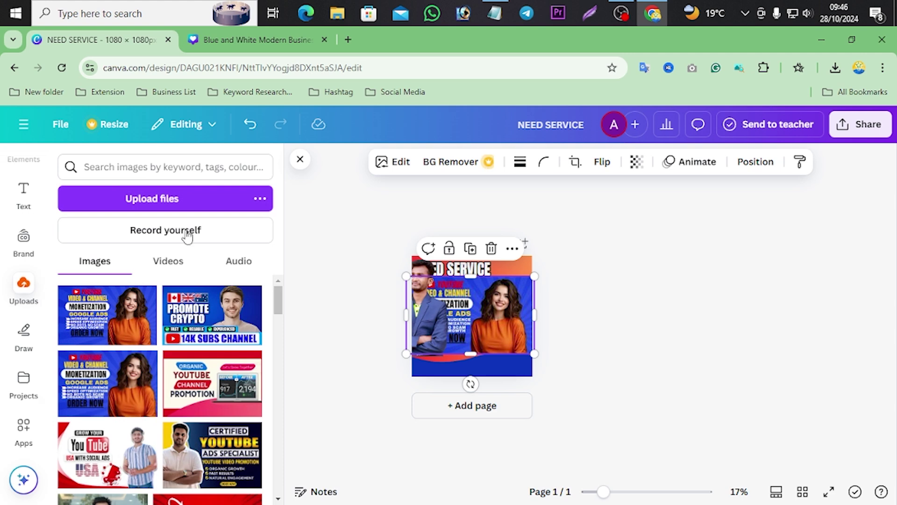
left_click(140, 169)
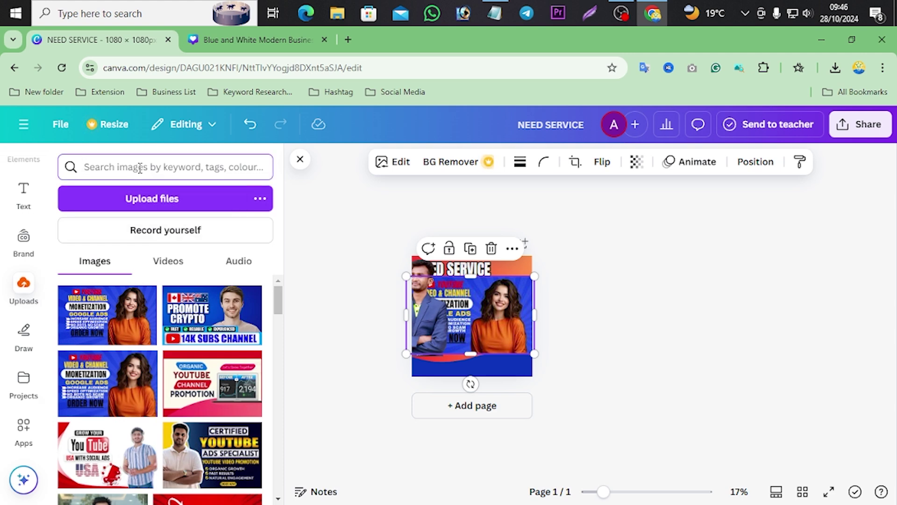
type("LOVE IMOJI")
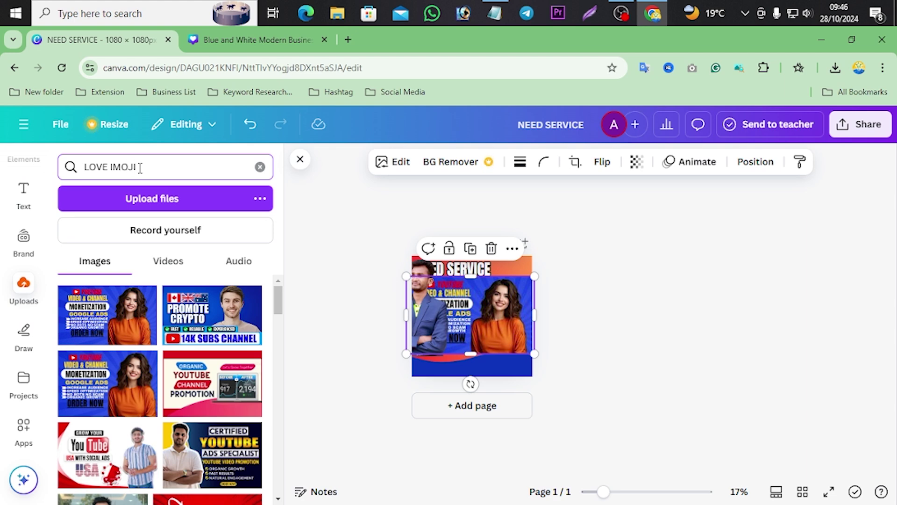
key("Return")
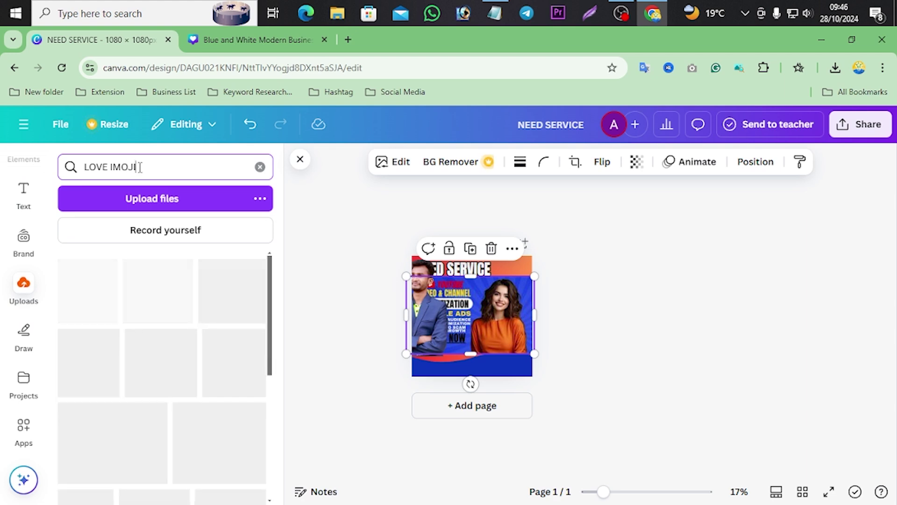
left_click(259, 167)
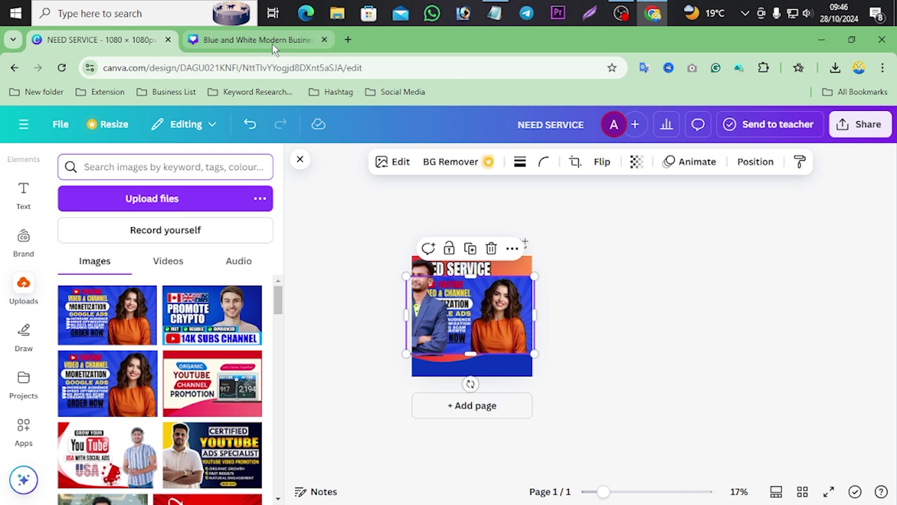
- Reload the NEED SERVICE design page in the browser
left_click(252, 40)
left_click(107, 40)
left_click(290, 41)
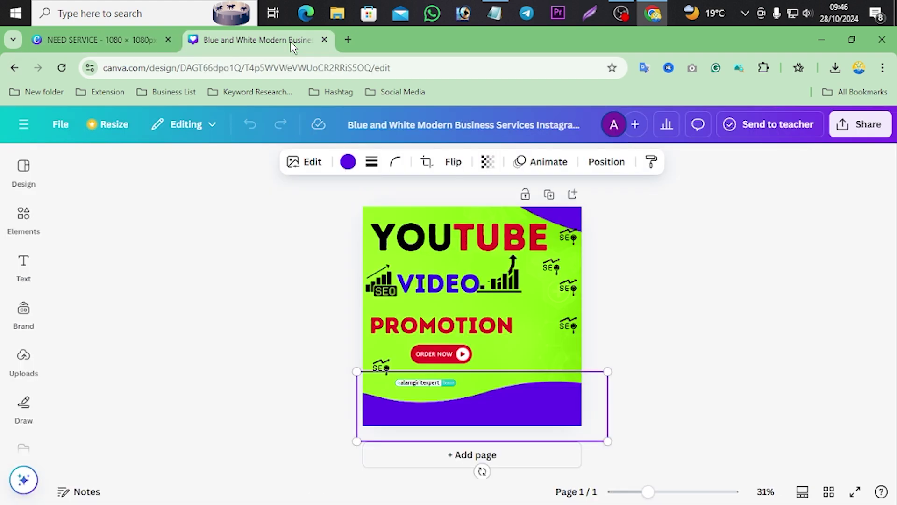
left_click(137, 46)
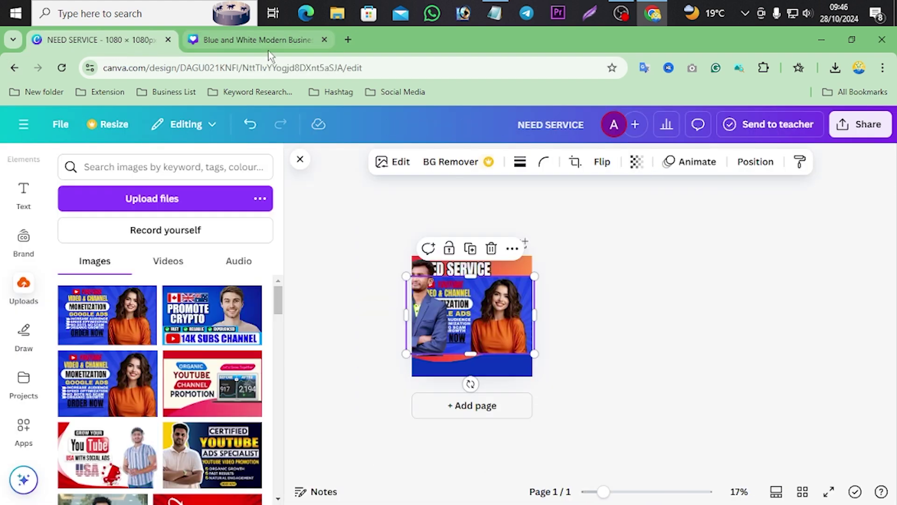
left_click(62, 68)
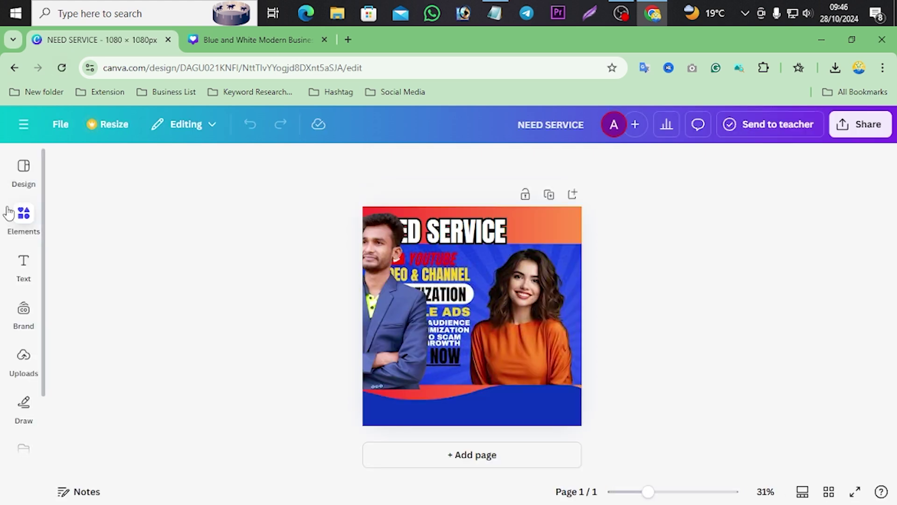
- Search the design elements for "love icon"
left_click(14, 224)
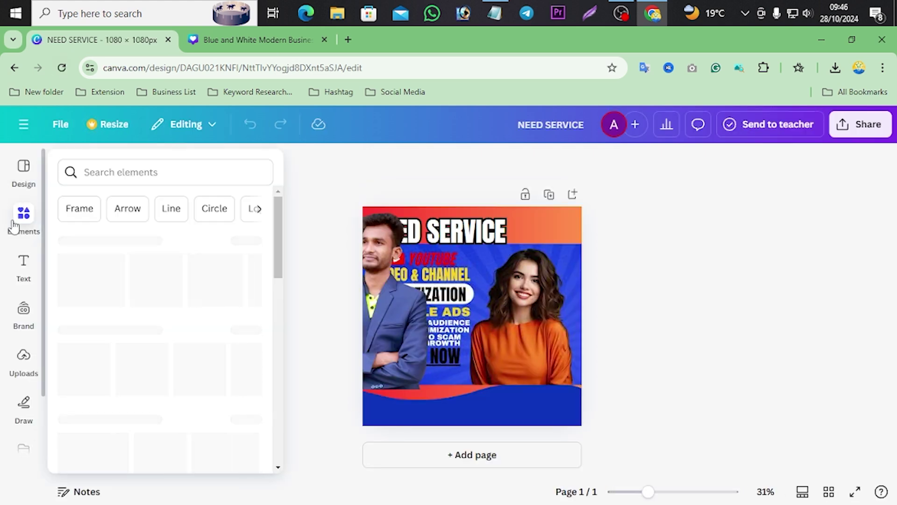
left_click(167, 171)
type("LOV")
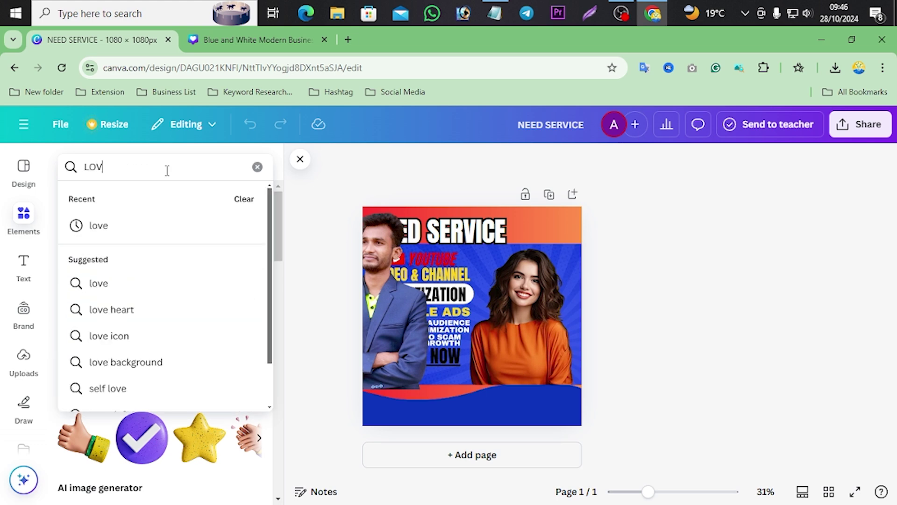
left_click(187, 341)
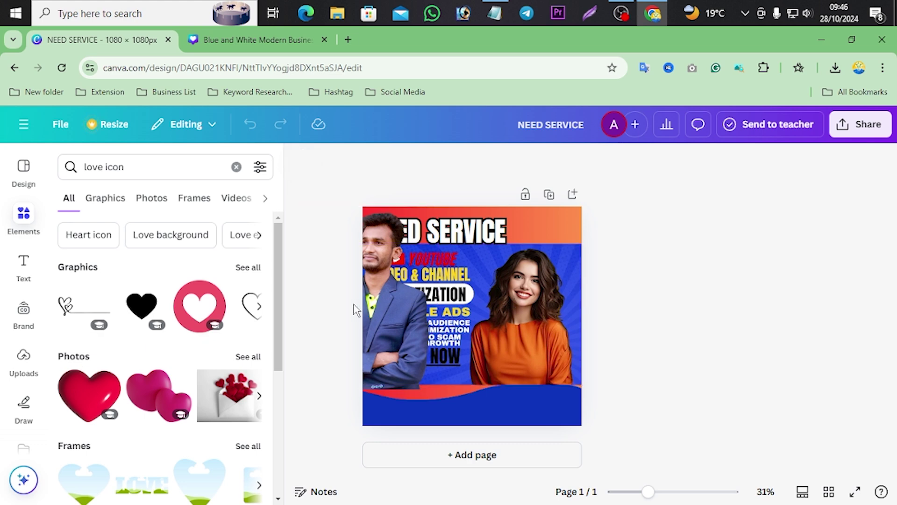
- Move the man's cutout photo in front of the woman and shrink it slightly, with its head just below the post's upper edge
left_click_drag(395, 293, 540, 286)
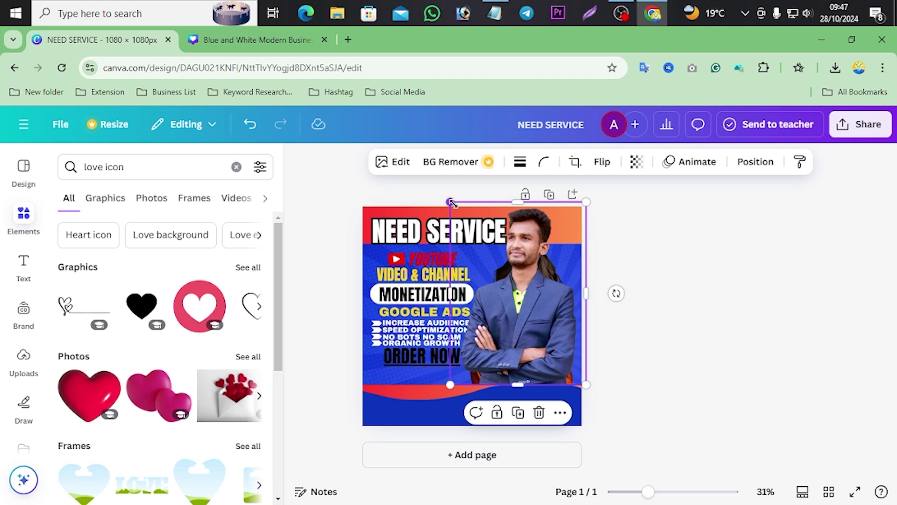
left_click_drag(450, 202, 460, 215)
left_click_drag(489, 301, 477, 306)
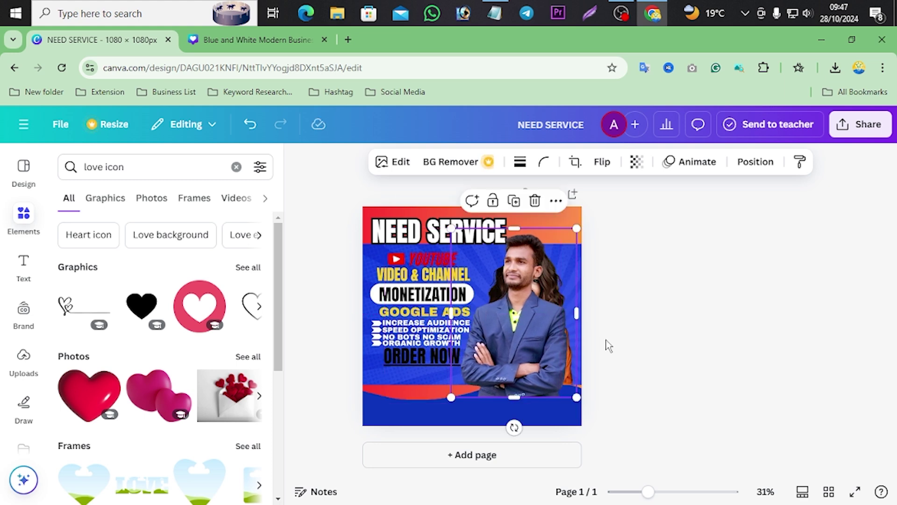
left_click(645, 348)
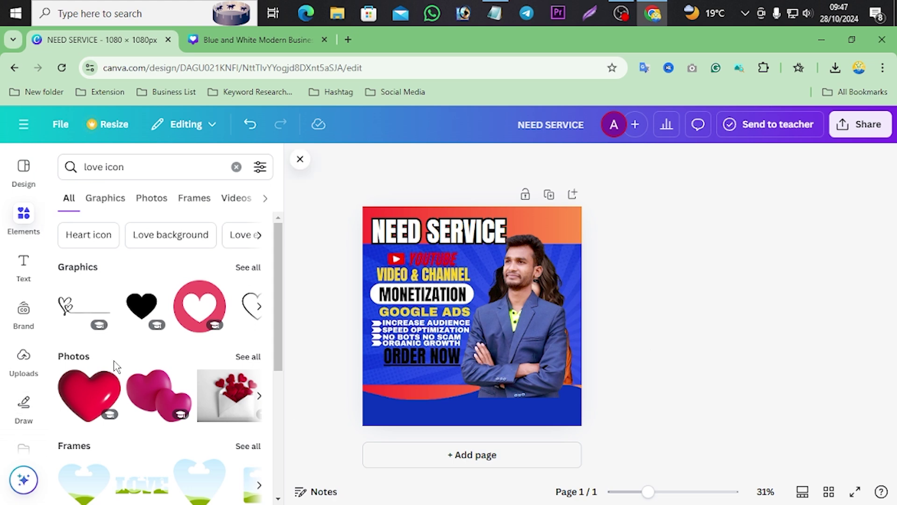
- Move the man's cutout photo back to the post's left side so the woman is uncovered
scroll(116, 366, "down", 3)
scroll(170, 336, "down", 1)
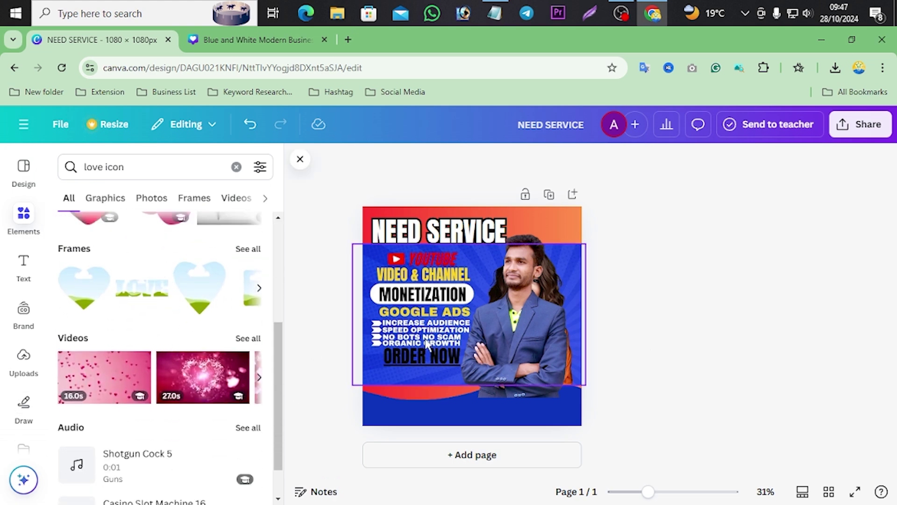
left_click_drag(479, 322, 355, 323)
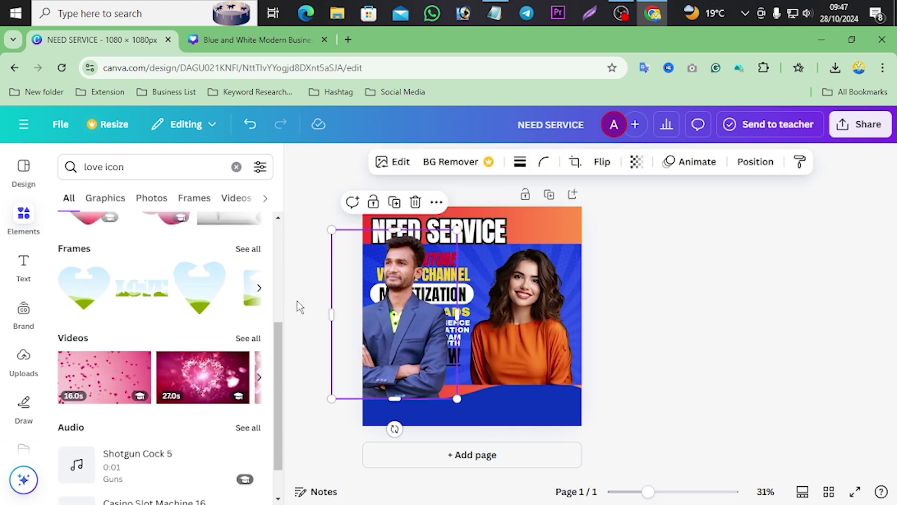
left_click(300, 307)
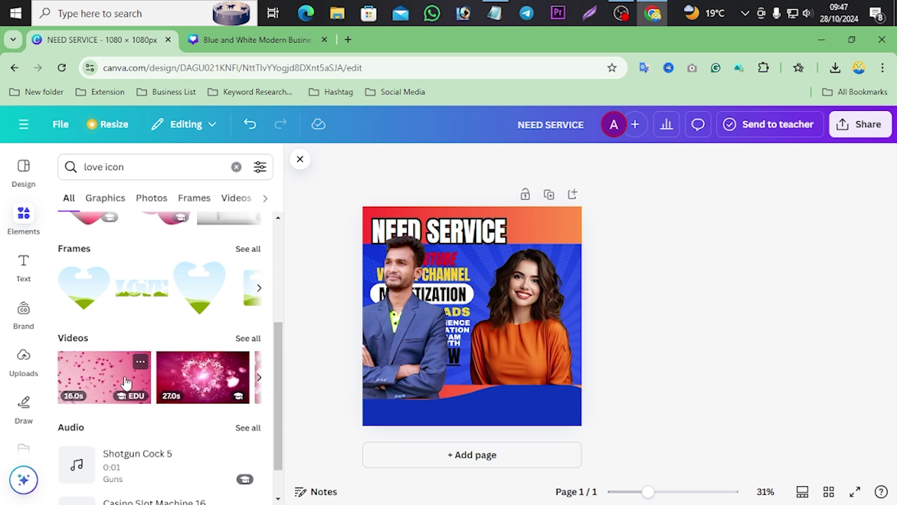
- Try the 27-second glowing heart video on the post, rotated a quarter turn, and delete it
scroll(187, 370, "down", 1)
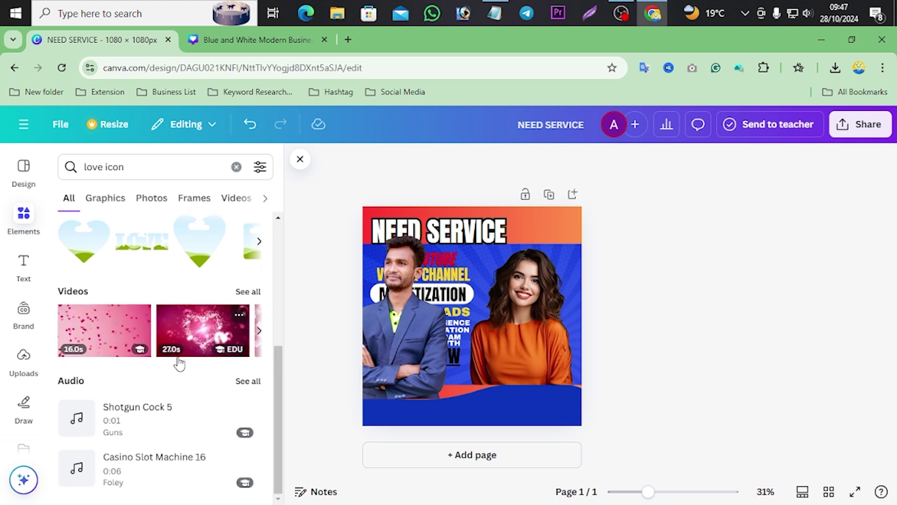
left_click(194, 336)
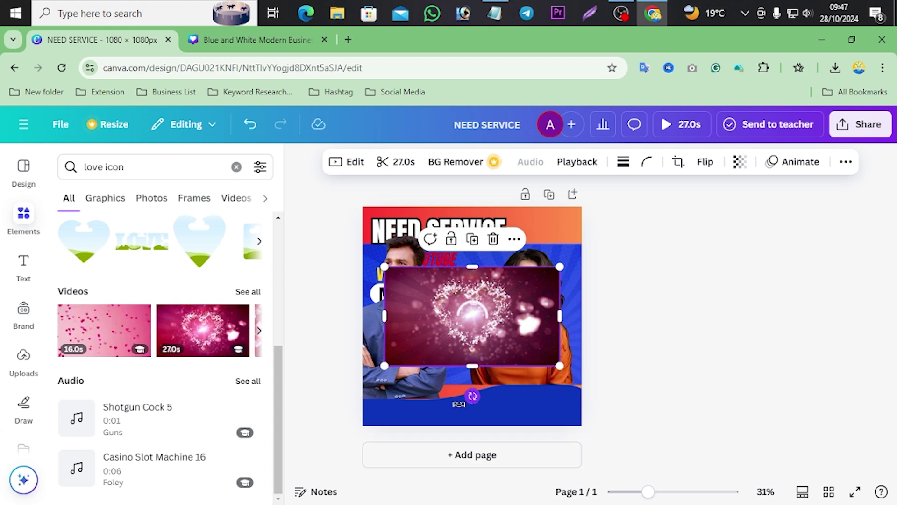
left_click_drag(473, 396, 348, 309)
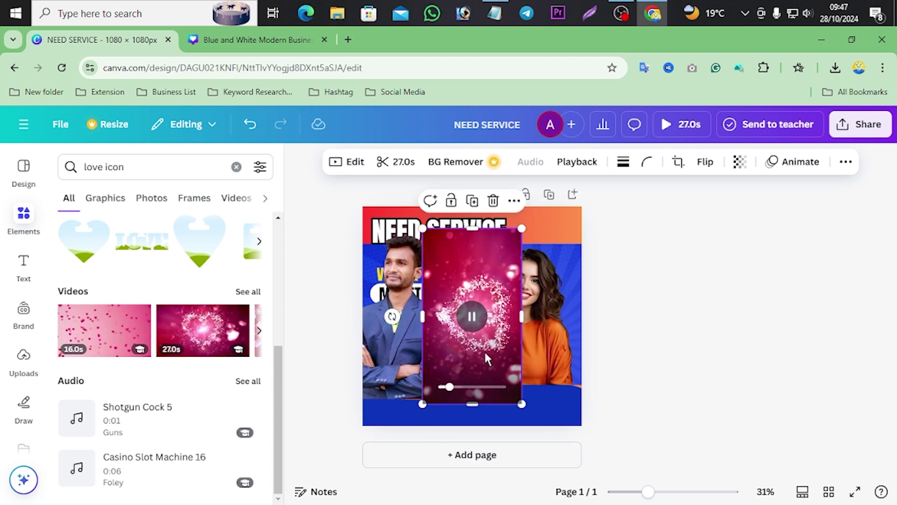
left_click(493, 201)
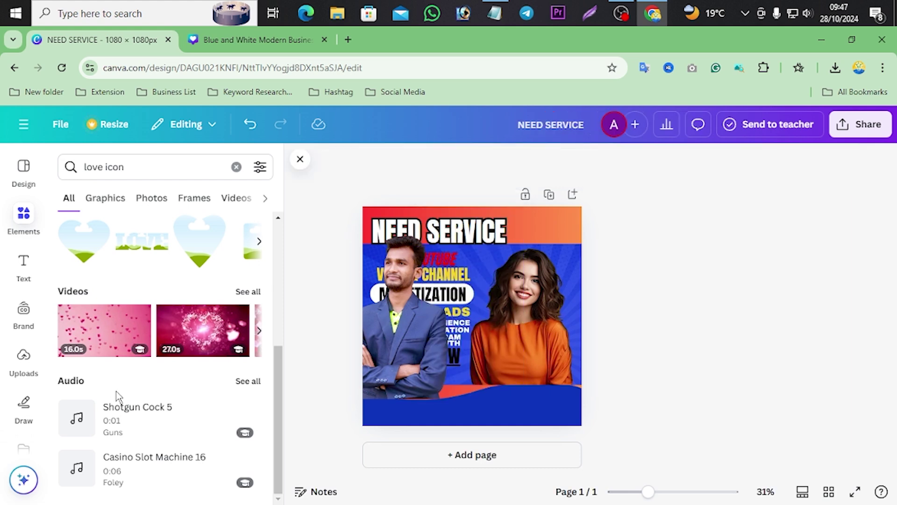
- Browse the love icon graphics, try the red speech bubble with a white heart over the woman, and remove it
scroll(141, 396, "up", 5)
left_click(248, 268)
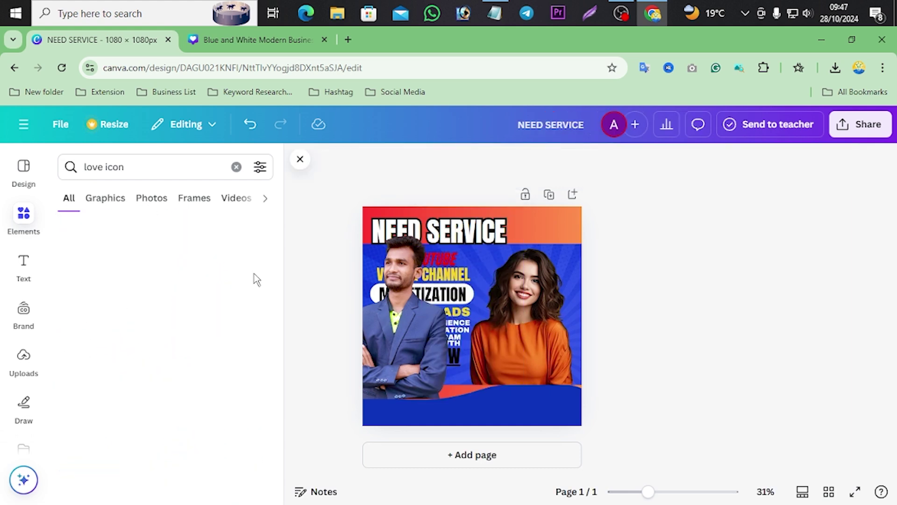
scroll(224, 301, "down", 10)
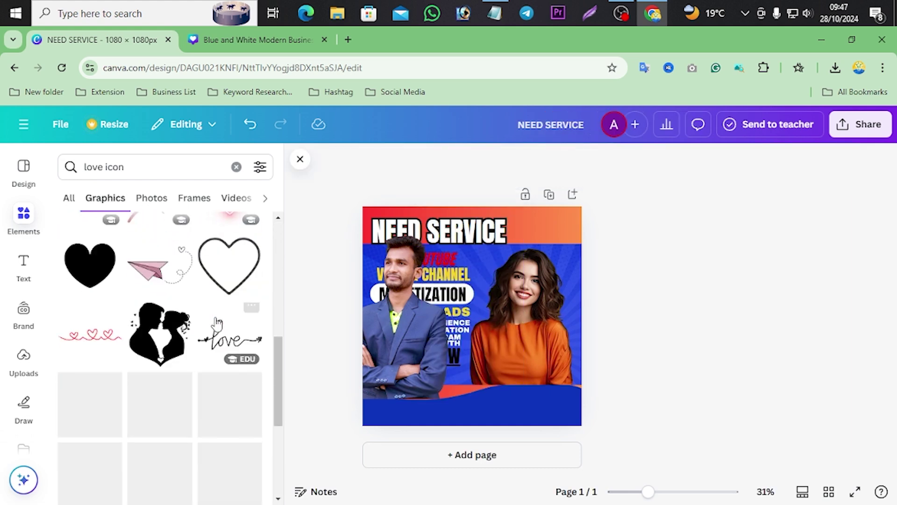
scroll(213, 337, "down", 5)
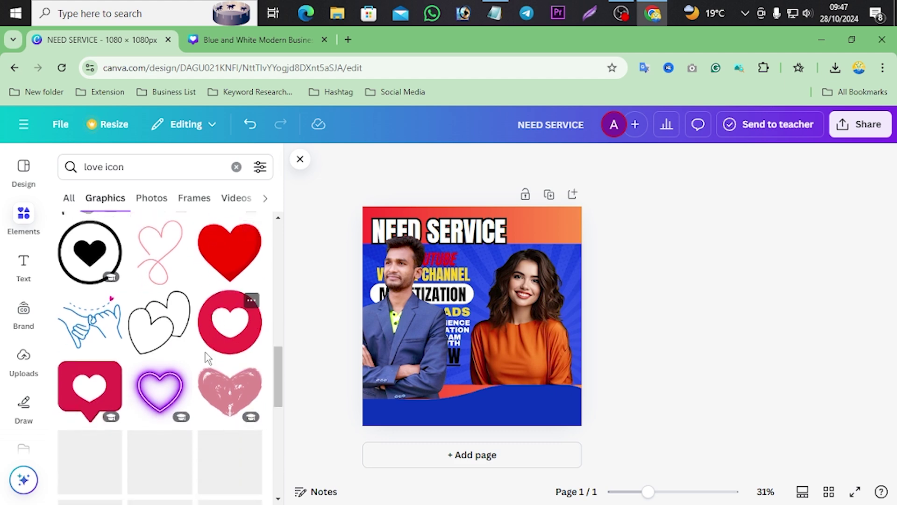
scroll(207, 358, "down", 3)
scroll(206, 358, "up", 4)
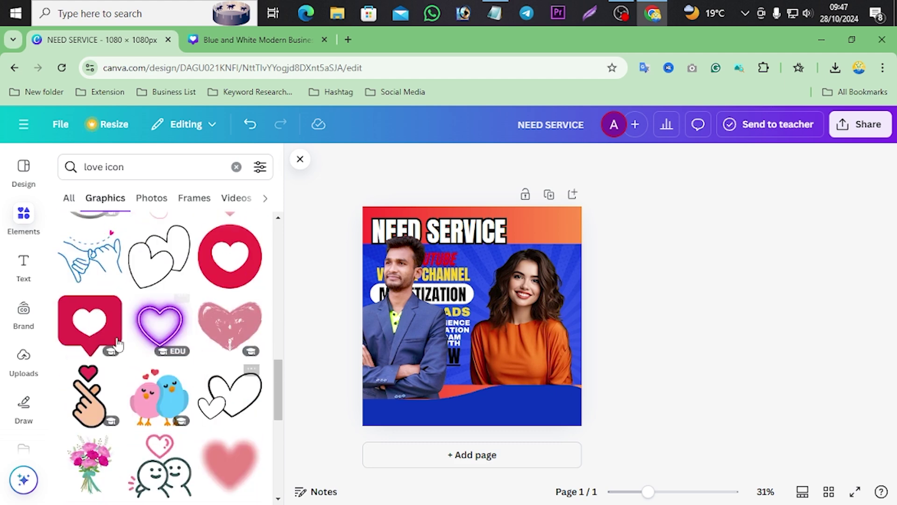
left_click(77, 327)
left_click_drag(473, 348, 528, 389)
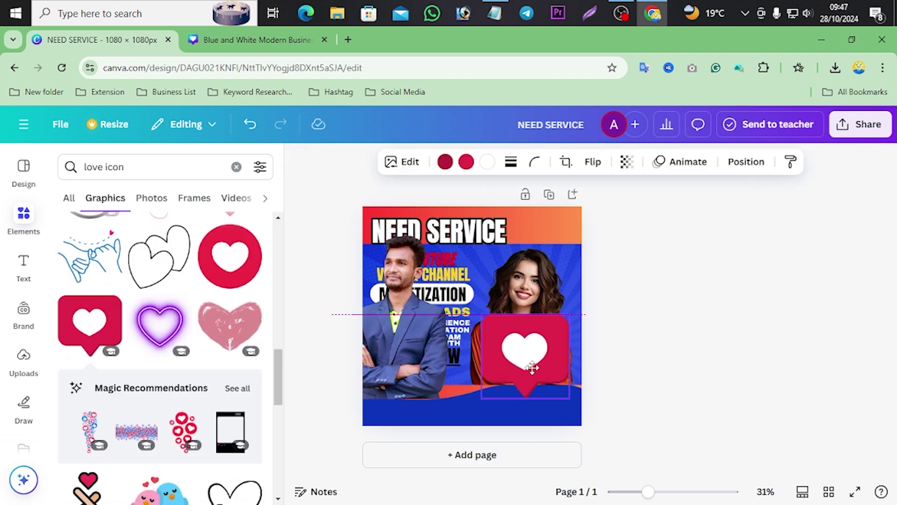
left_click(546, 286)
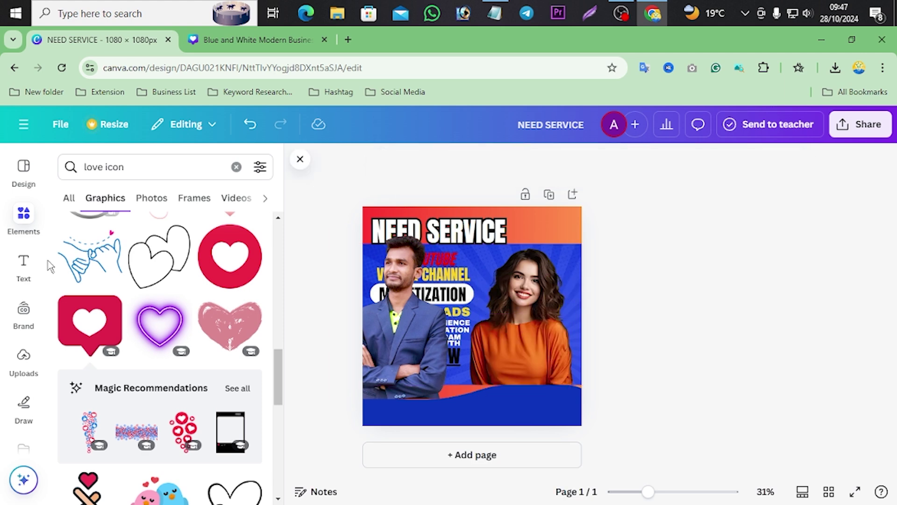
- Clear the elements search and add a blue square shape enlarged to cover the woman on the post's right half
left_click(237, 167)
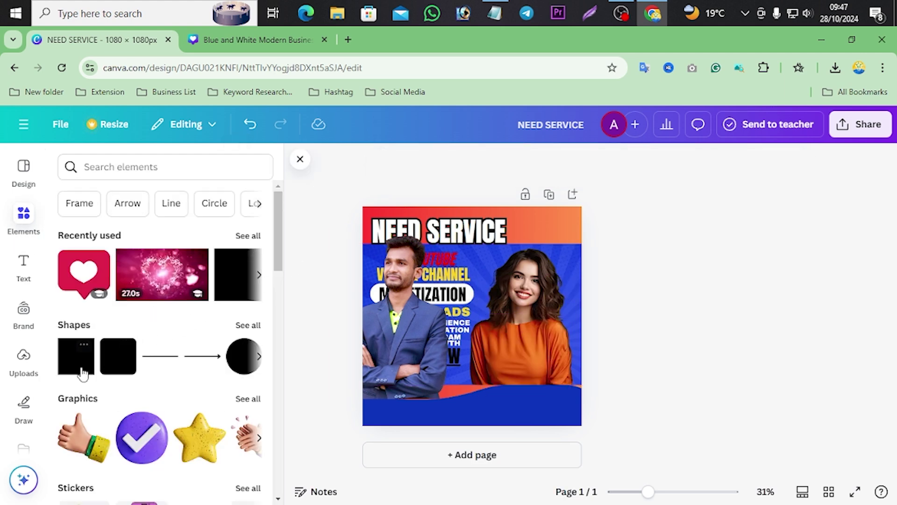
left_click(82, 374)
left_click_drag(477, 332, 539, 246)
left_click_drag(516, 316, 332, 311)
left_click(322, 311)
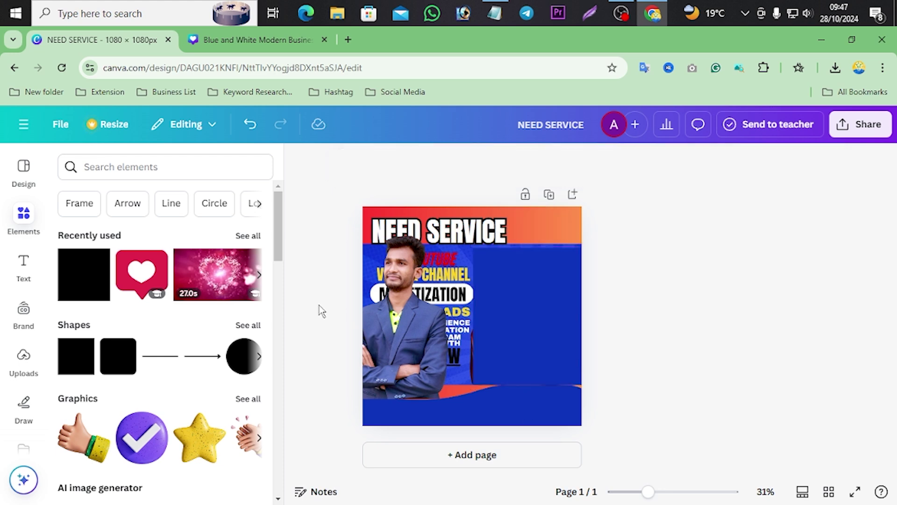
- Extend the blue rectangle's upper edge to meet the orange header band
left_click(526, 298)
mouse_move(528, 248)
left_mouse_down()
mouse_move(527, 210)
mouse_move(527, 244)
left_mouse_up()
left_click(333, 271)
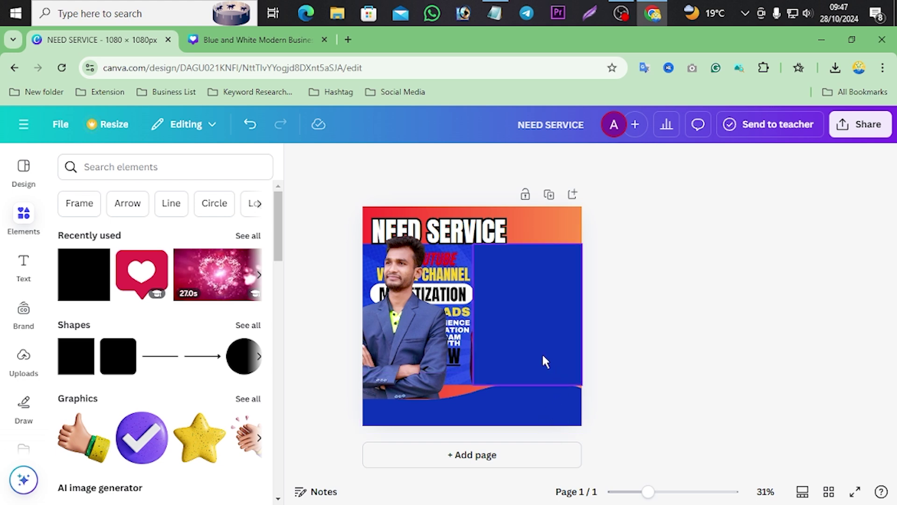
left_click(569, 379)
left_click(627, 390)
left_click(546, 379)
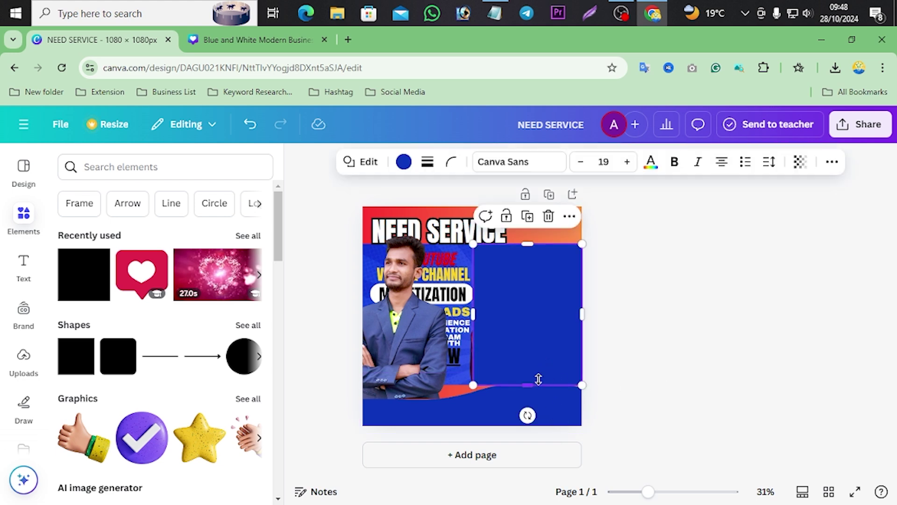
left_click_drag(538, 380, 537, 380)
left_click(646, 391)
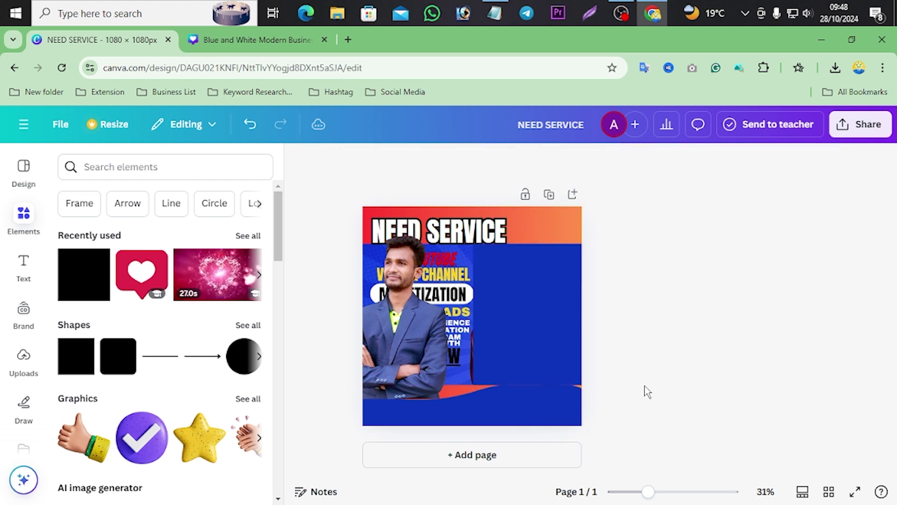
- Duplicate the man's cutout photo, place the copy over the blue rectangle, and delete the original on the left
left_click(412, 336)
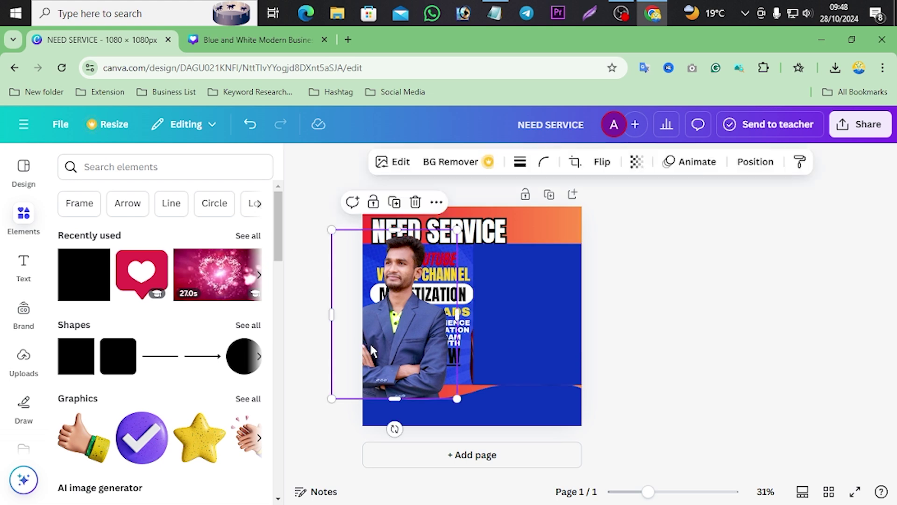
right_click(373, 304)
left_click(465, 211)
left_click_drag(440, 299, 534, 299)
left_click(416, 206)
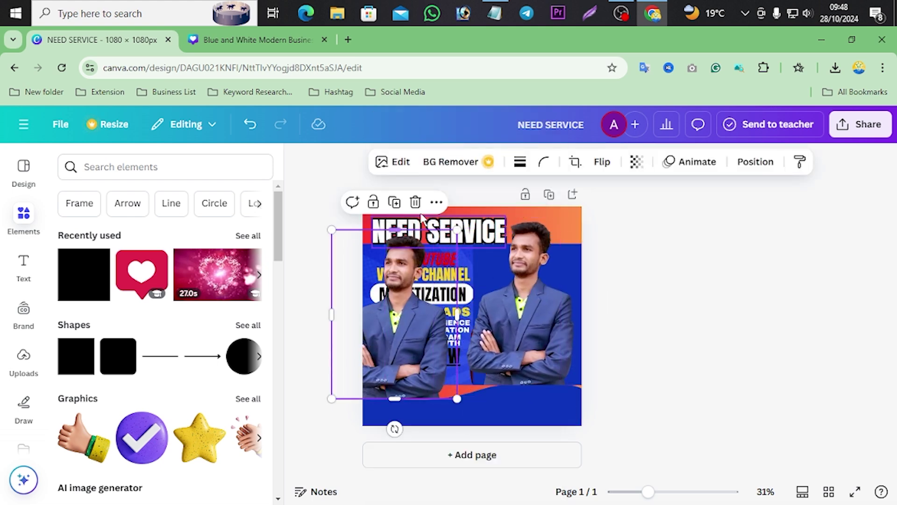
key("Delete")
- Duplicate the blue wave at the post's bottom and lay the copy over the lower edge of the man's photo
left_click(535, 409)
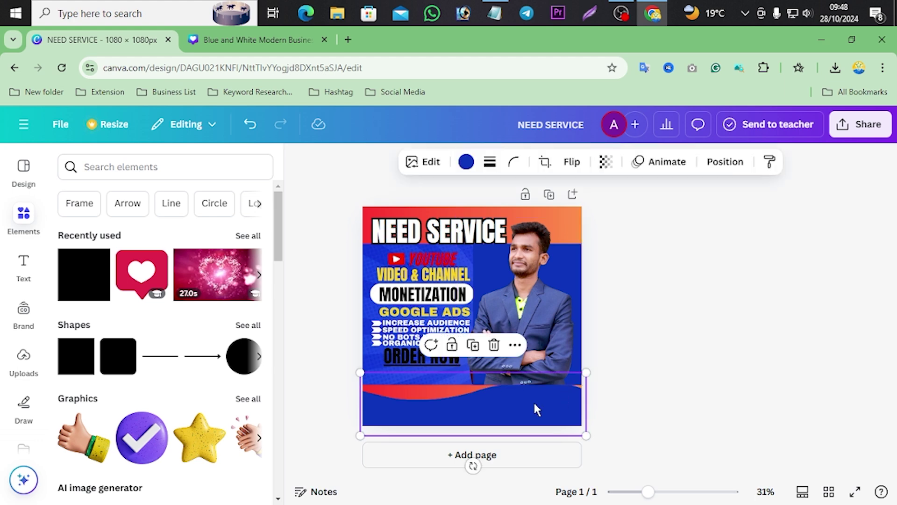
right_click(536, 410)
left_click(579, 238)
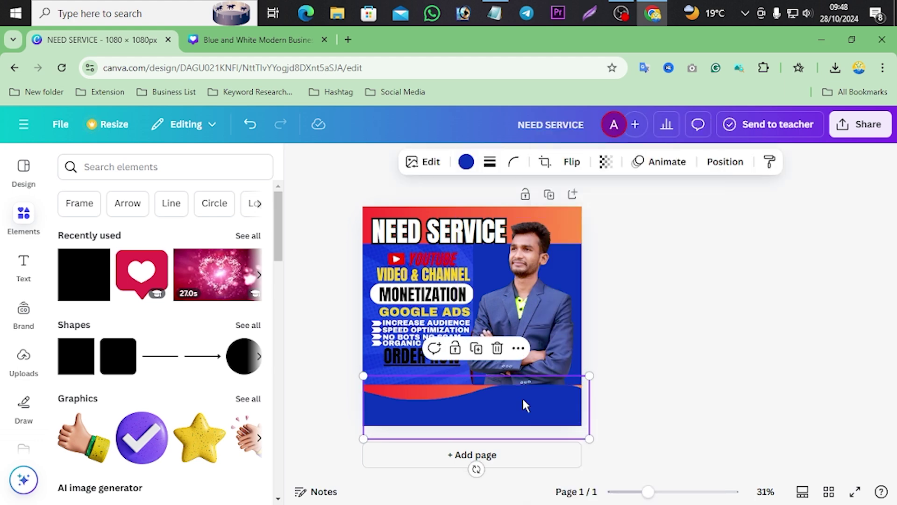
left_click(743, 323)
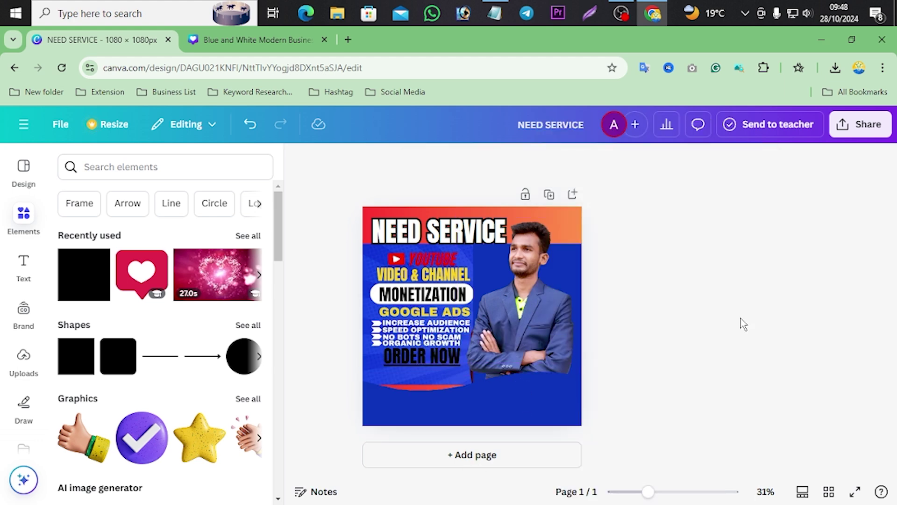
- Resize the man's photo and position it on the post's right side with its head over the orange header band
left_click_drag(512, 291, 515, 305)
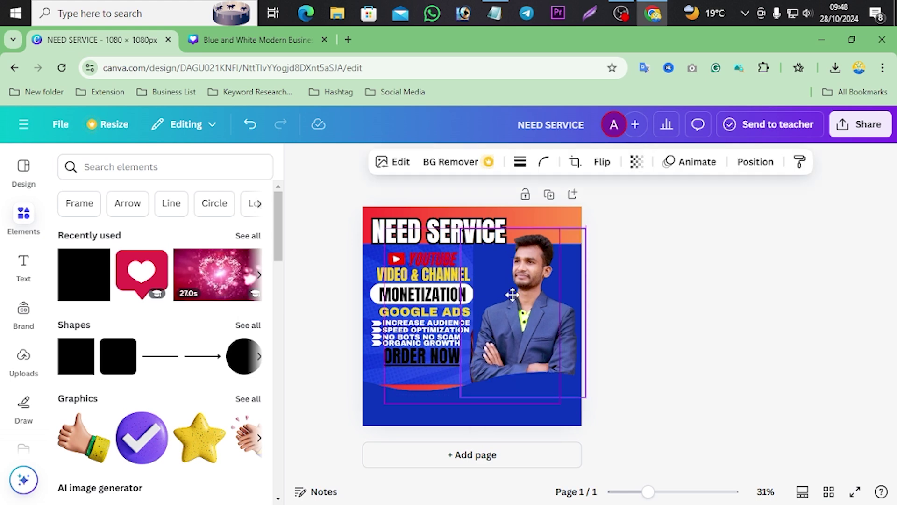
left_click_drag(460, 228, 472, 243)
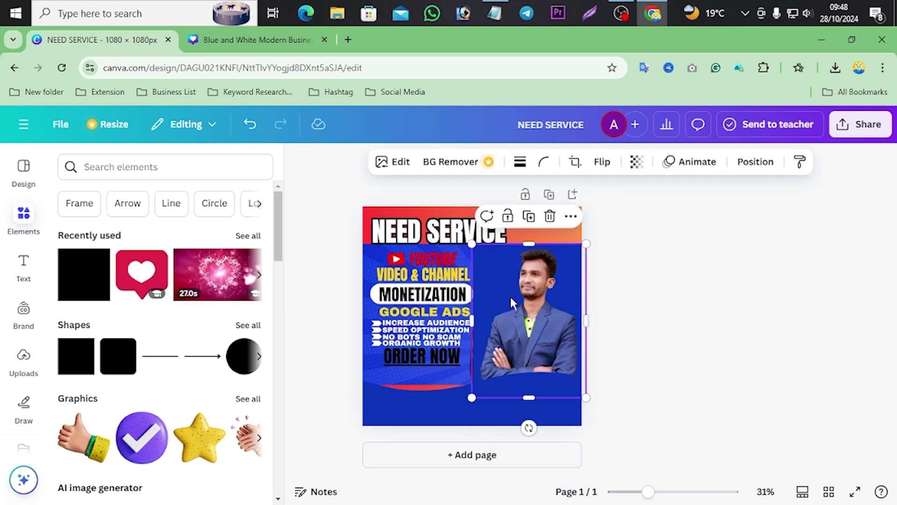
left_click_drag(513, 302, 499, 284)
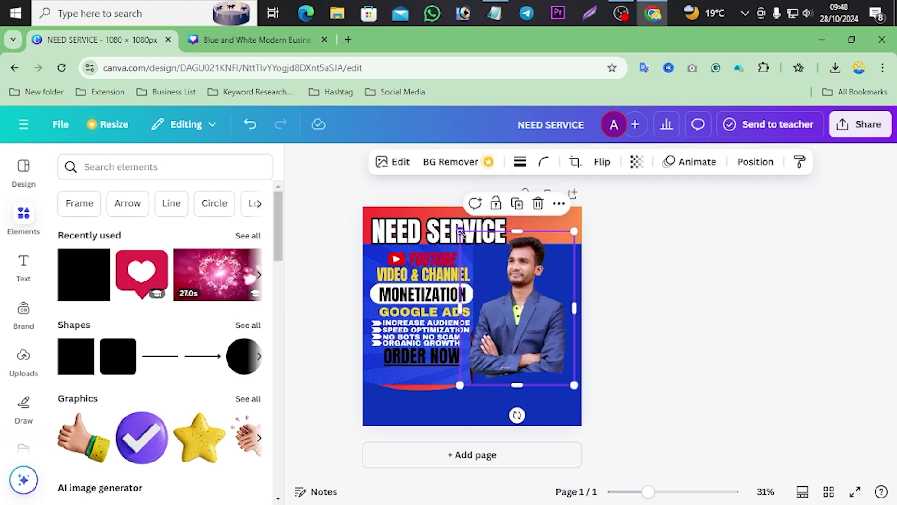
left_click_drag(461, 232, 447, 212)
left_click_drag(493, 273, 511, 265)
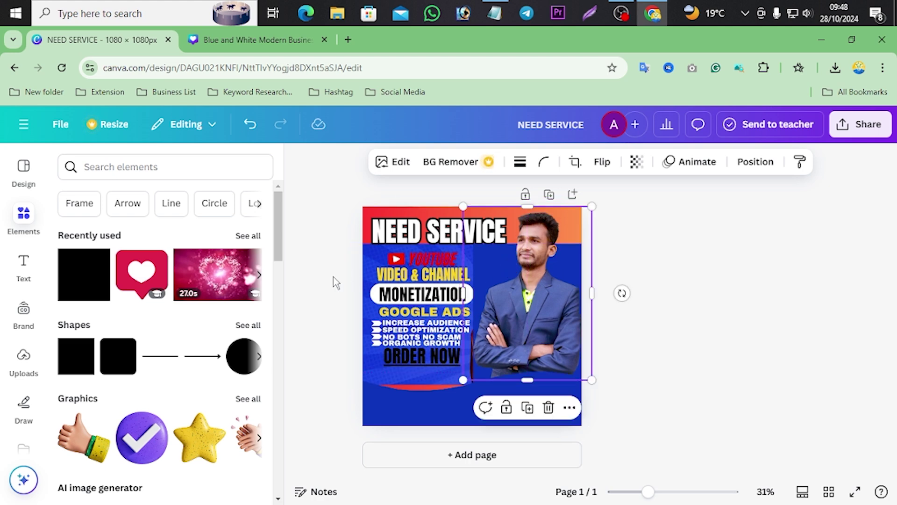
left_click(334, 283)
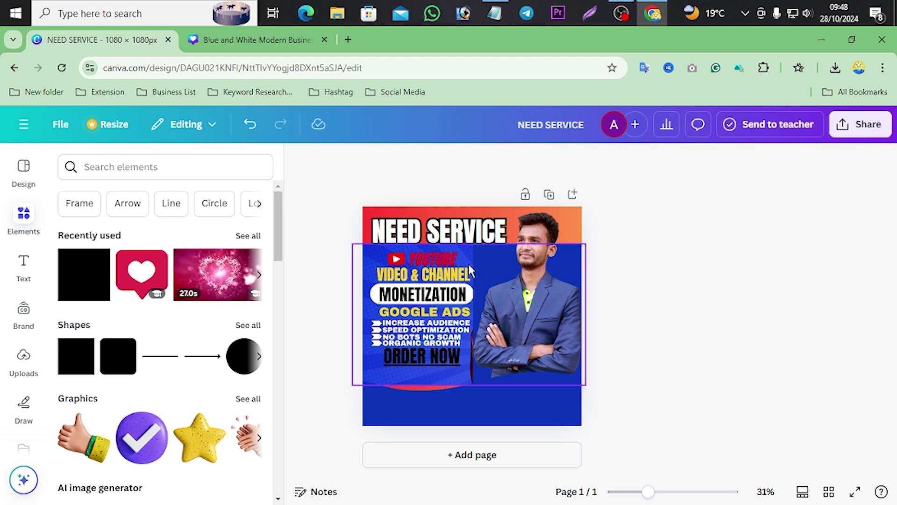
- Move the man's photo aside, tilt the blue rectangle slightly clockwise, and shift its lower and upper edges downward
left_click(552, 243)
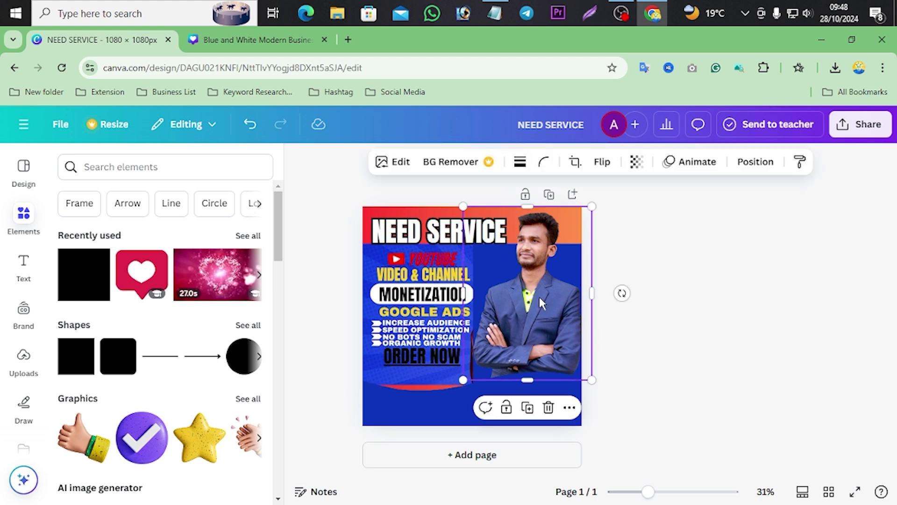
left_click_drag(541, 303, 398, 303)
left_click(517, 287)
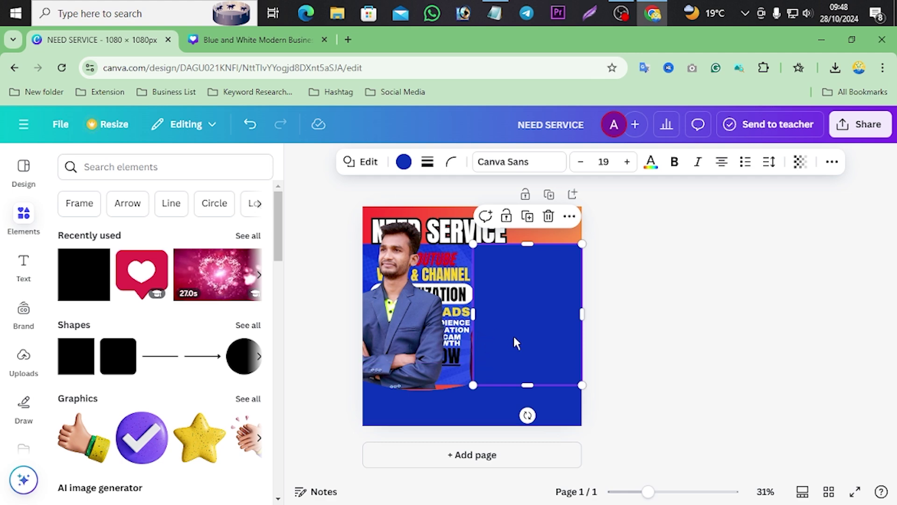
left_click_drag(527, 415, 514, 423)
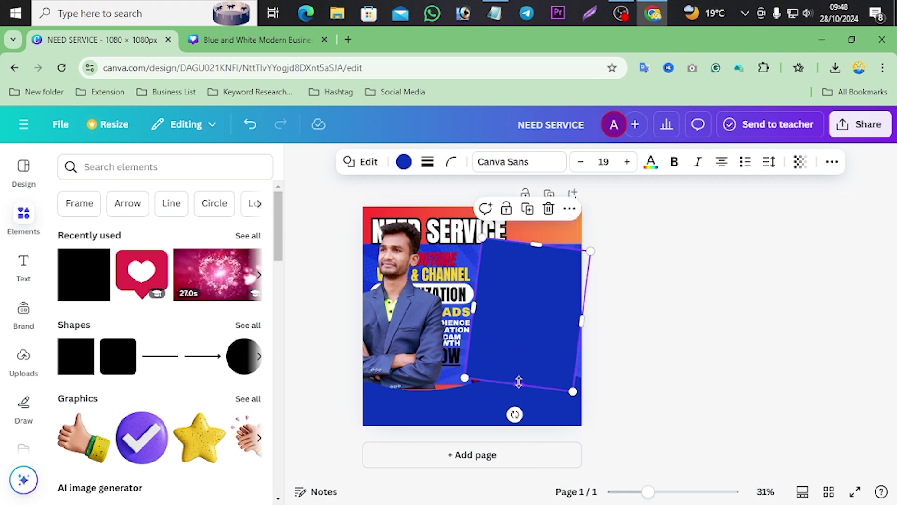
left_click_drag(519, 385, 517, 397)
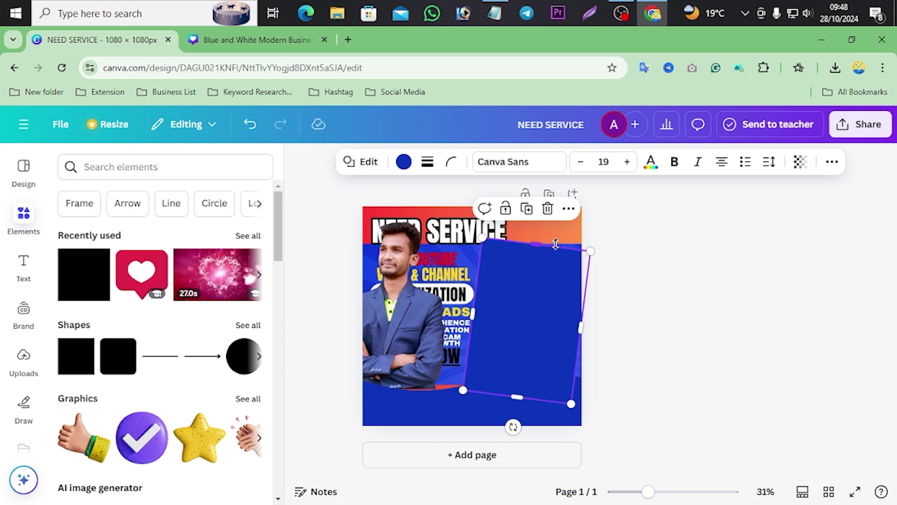
mouse_move(556, 243)
left_mouse_down()
mouse_move(556, 235)
mouse_move(545, 256)
left_mouse_up()
left_click(673, 265)
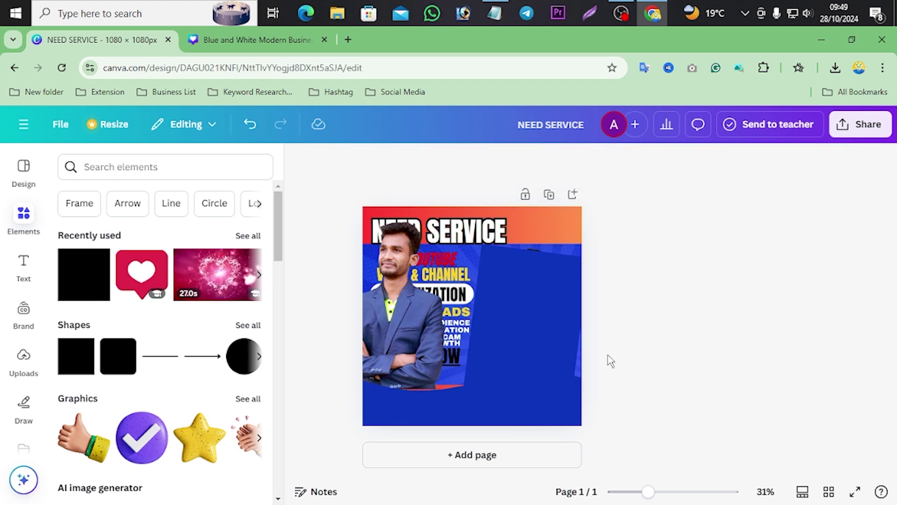
- Widen the tilted blue rectangle beyond the post's right edge
left_click(553, 351)
left_click_drag(583, 337, 596, 350)
left_click(650, 355)
- Move the man's photo to the middle of the post and recolour the tilted rectangle to the lighter blue #234CD1
left_click_drag(380, 324, 502, 323)
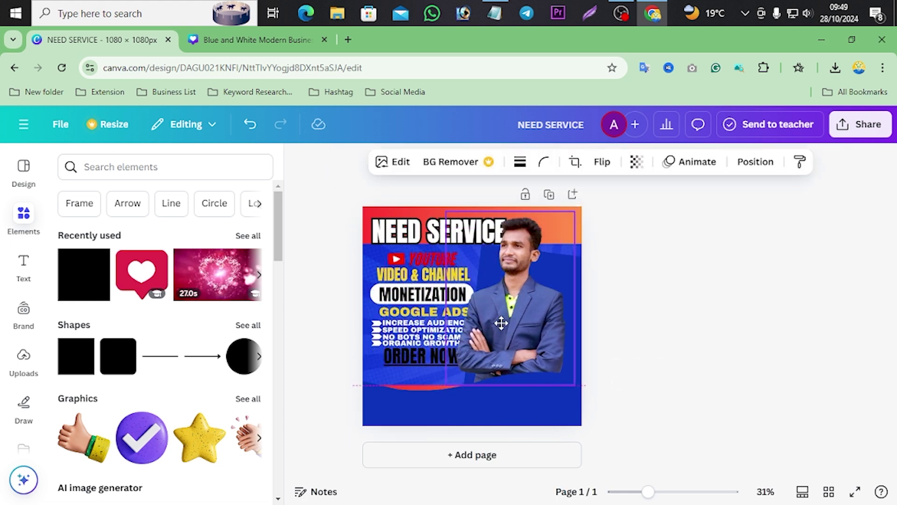
key("ctrl+z")
left_click(538, 316)
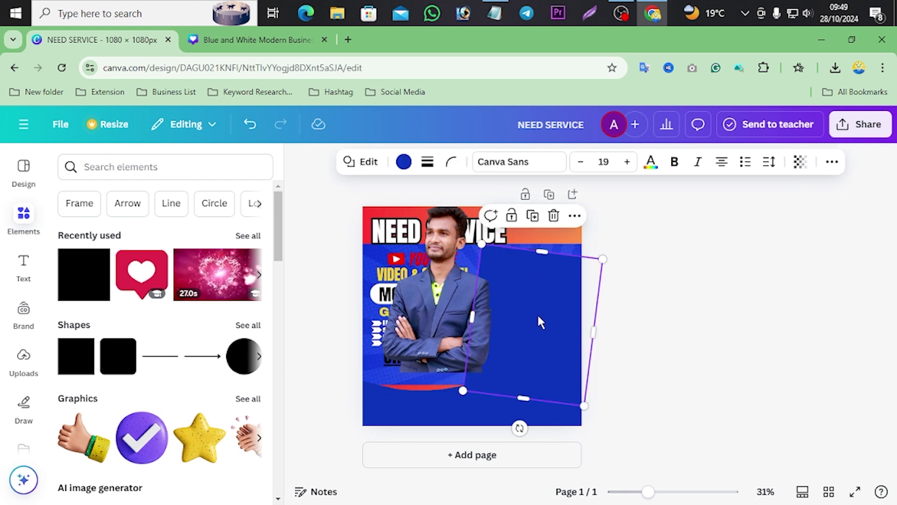
left_click(404, 163)
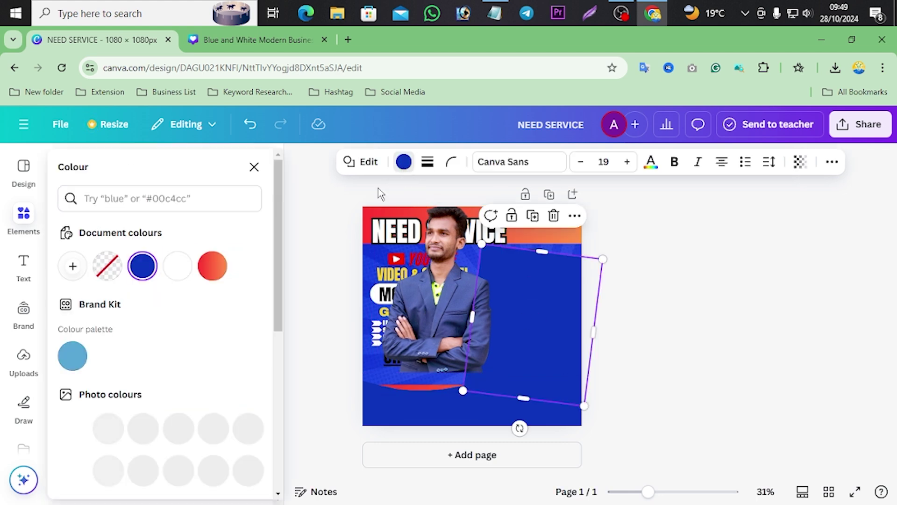
left_click(72, 266)
left_click(222, 342)
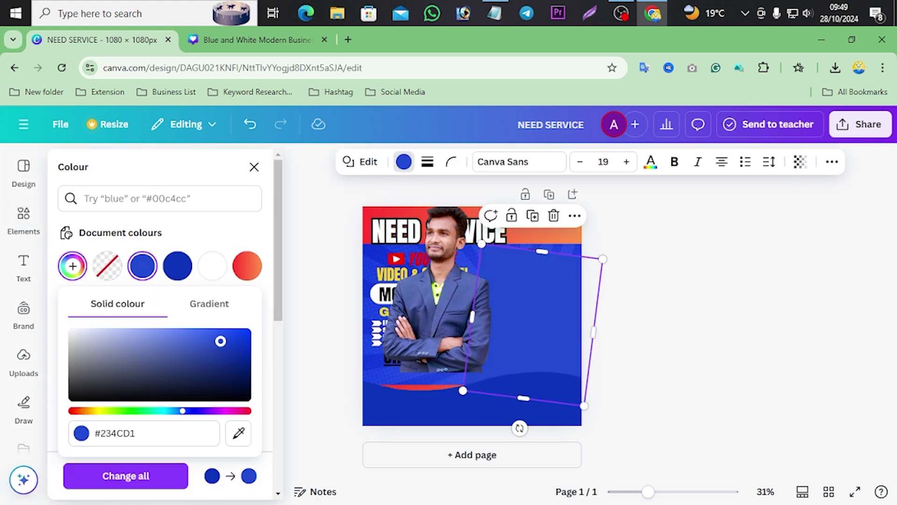
left_click(308, 272)
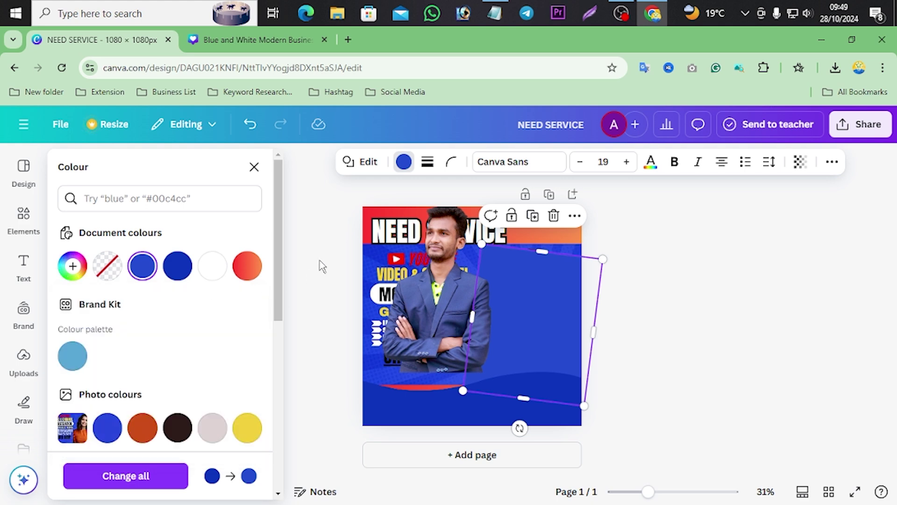
- Move the man's photo back over the tilted rectangle and nudge the NEED SERVICE heading slightly up and left
left_click_drag(403, 281, 497, 302)
left_click(673, 296)
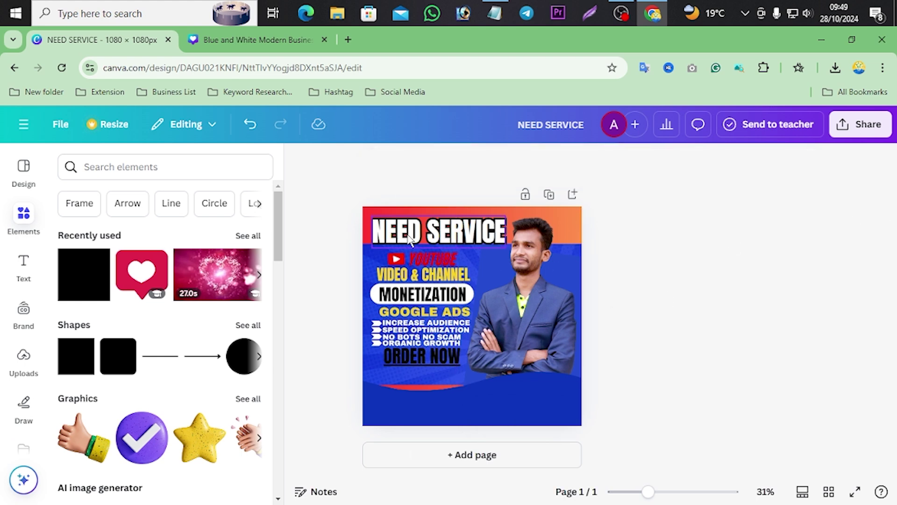
left_click_drag(407, 232, 404, 227)
left_click(654, 249)
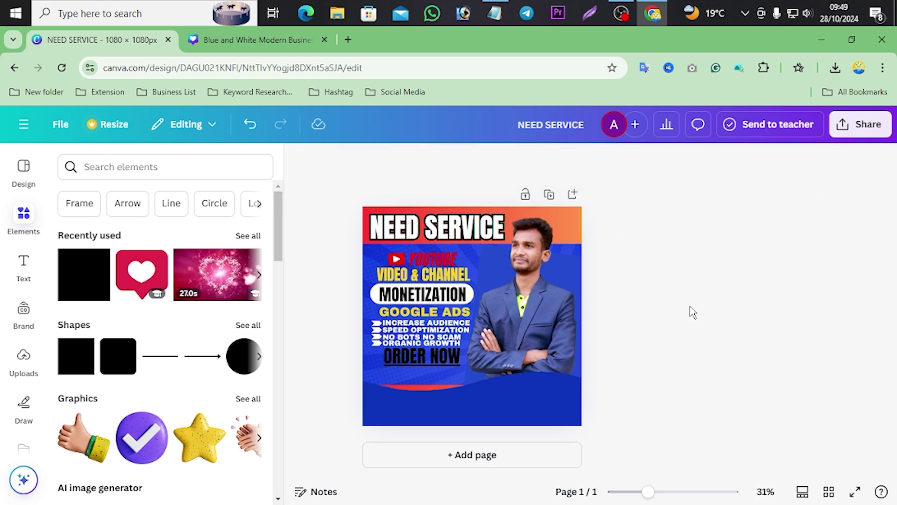
left_click(853, 39)
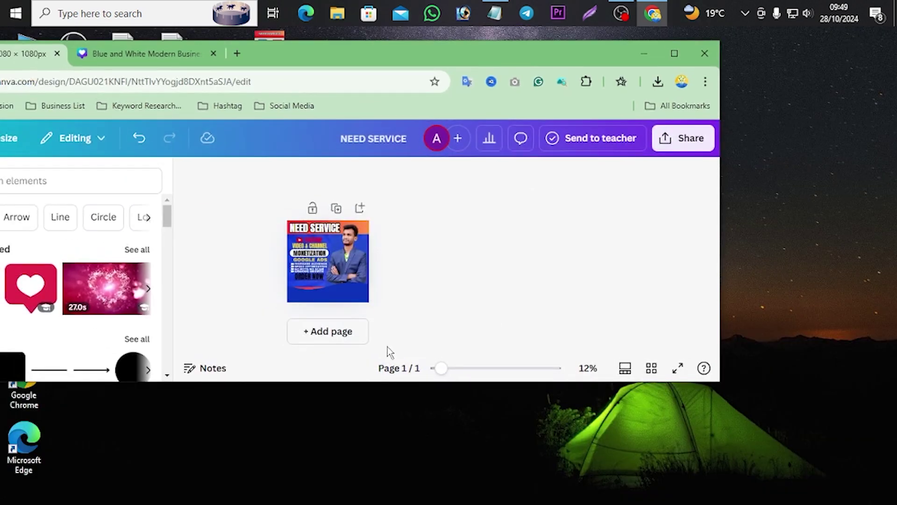
left_click(681, 53)
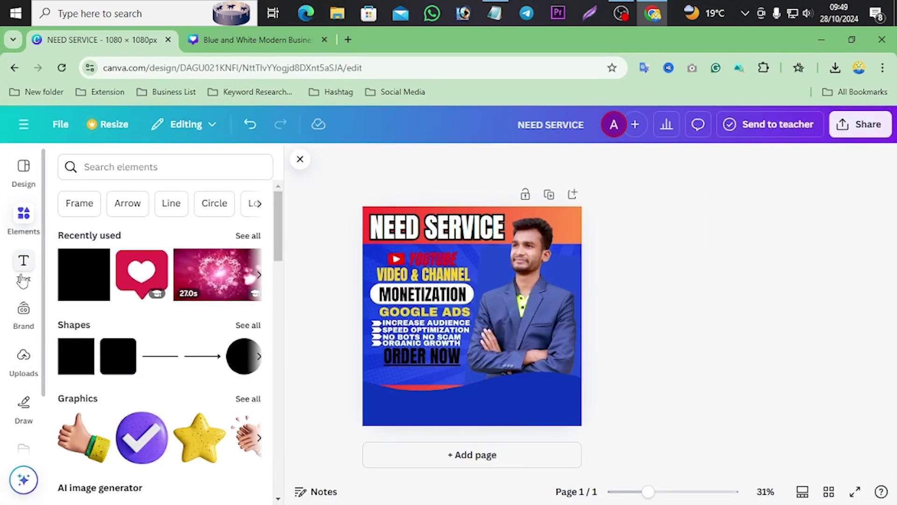
- Add the uploaded teal search bar image and place it below the ORDER NOW text on the lower blue area
left_click(22, 359)
scroll(218, 355, "down", 2)
scroll(218, 355, "down", 10)
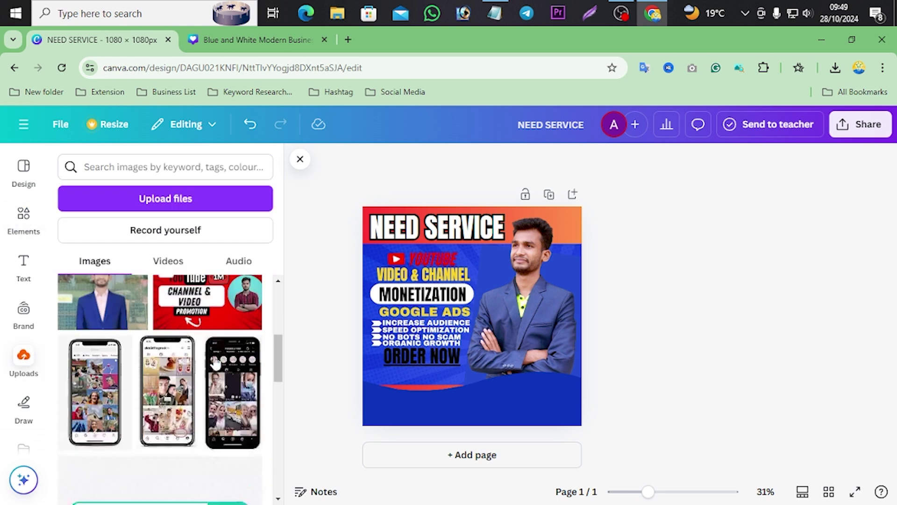
scroll(176, 376, "up", 3)
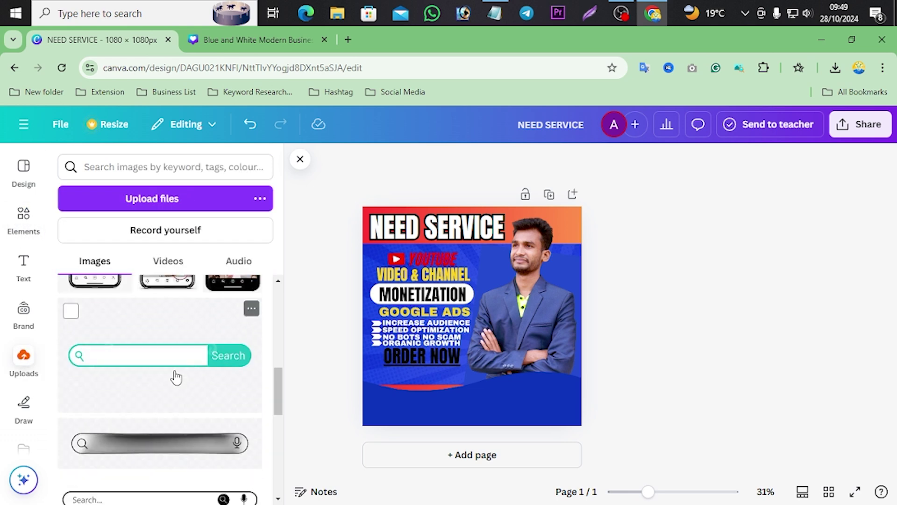
left_click(158, 376)
left_click_drag(437, 303, 397, 374)
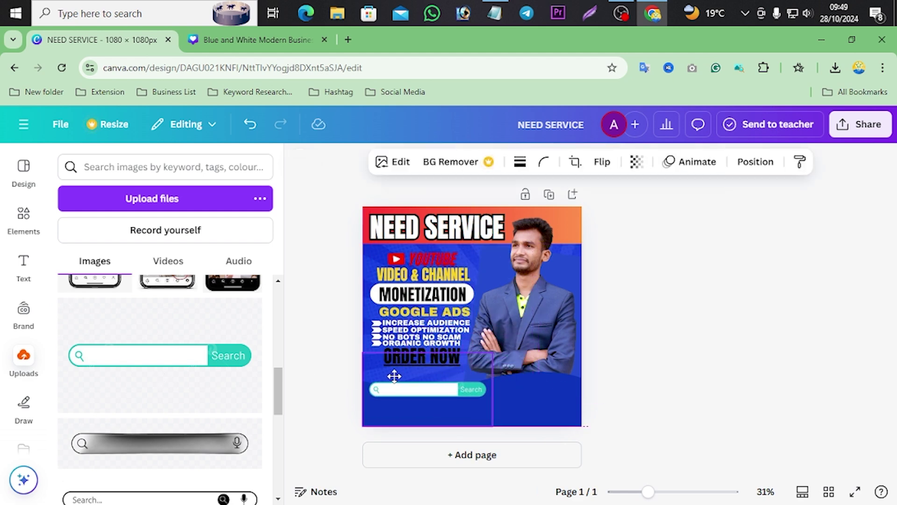
left_click(309, 370)
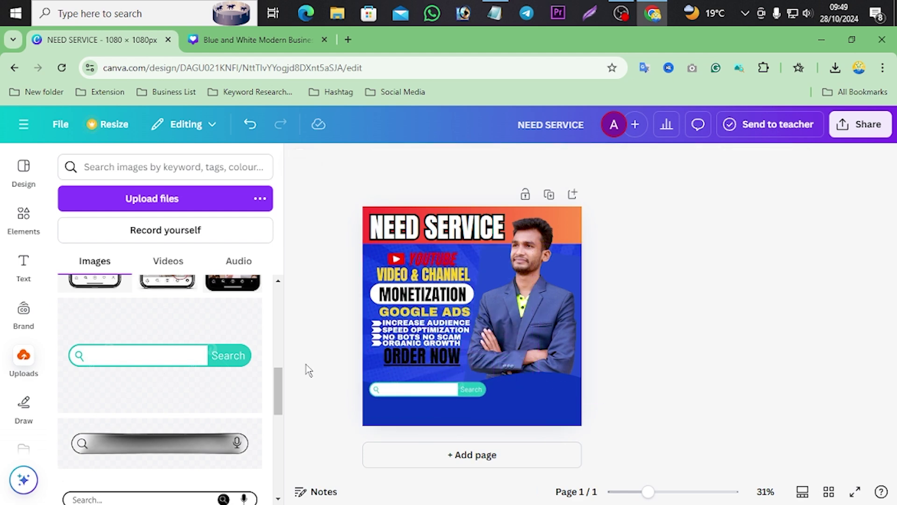
- Add a heading text box containing the creator's username in lowercase letters
left_click(24, 265)
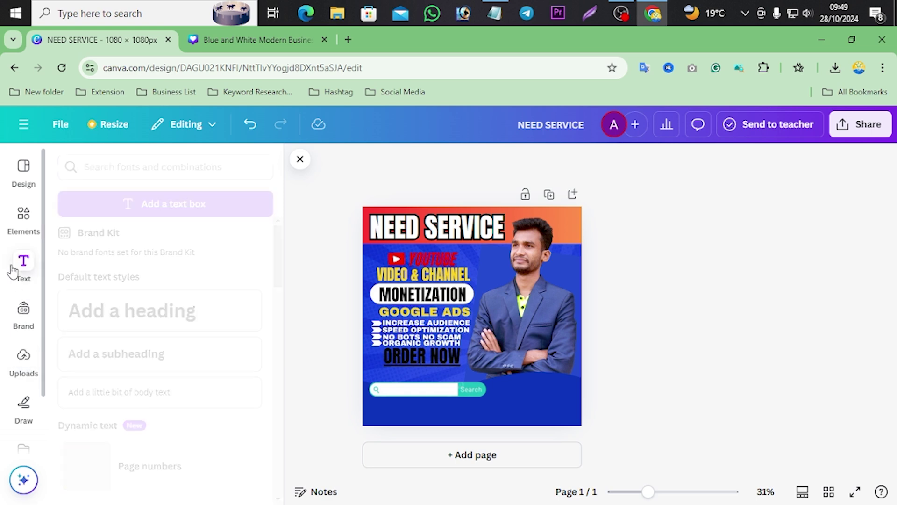
left_click(112, 316)
key("BackSpace")
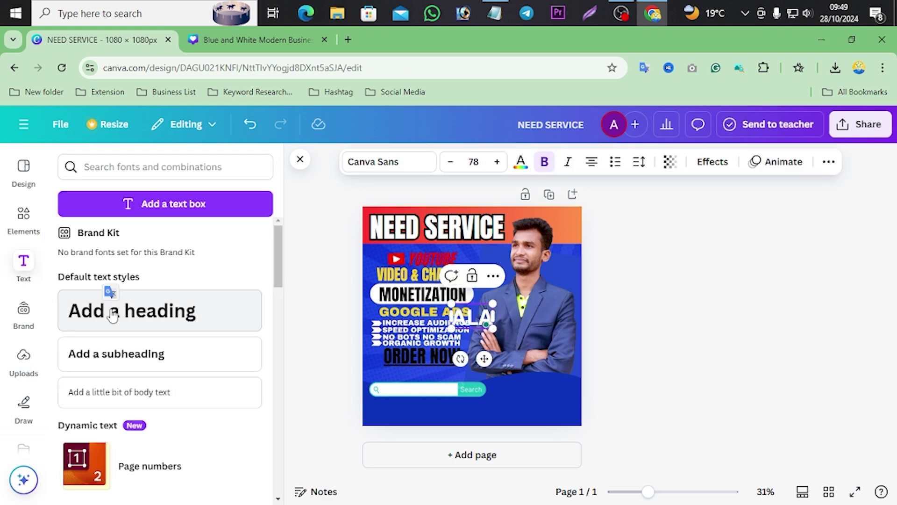
type("al")
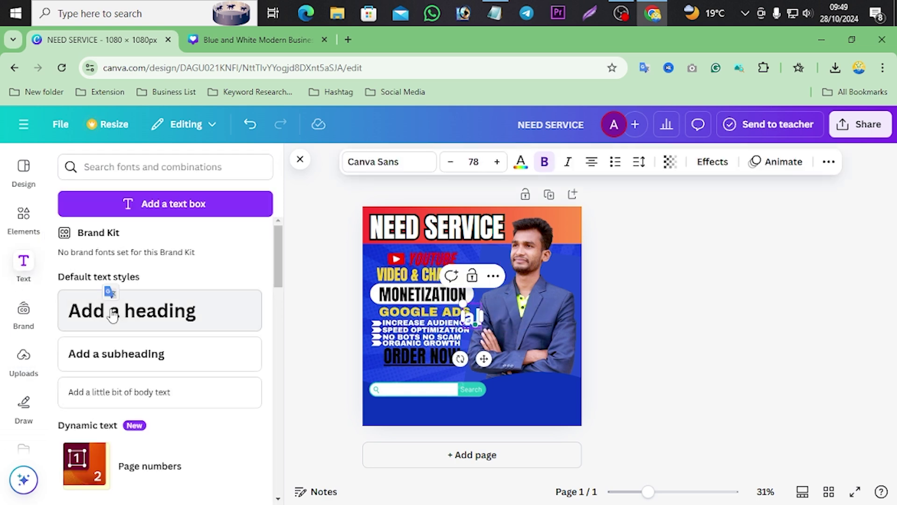
type("amgir")
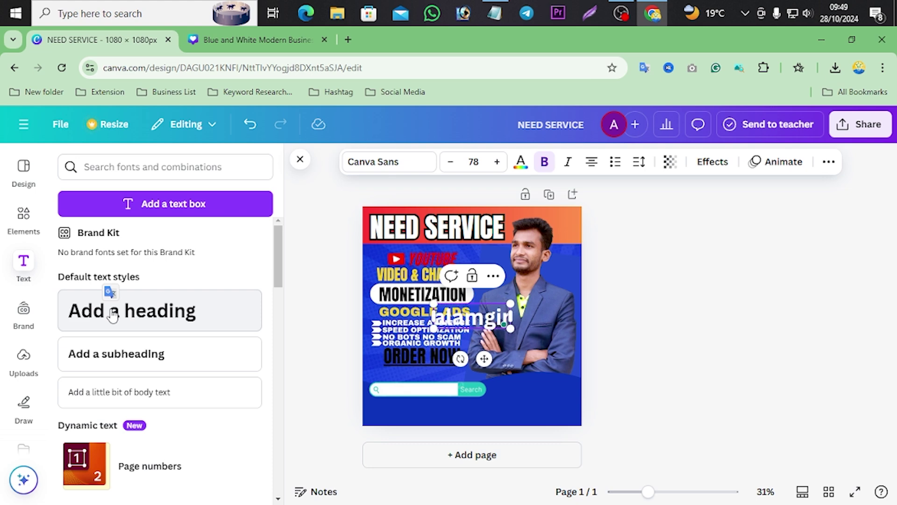
type("ite")
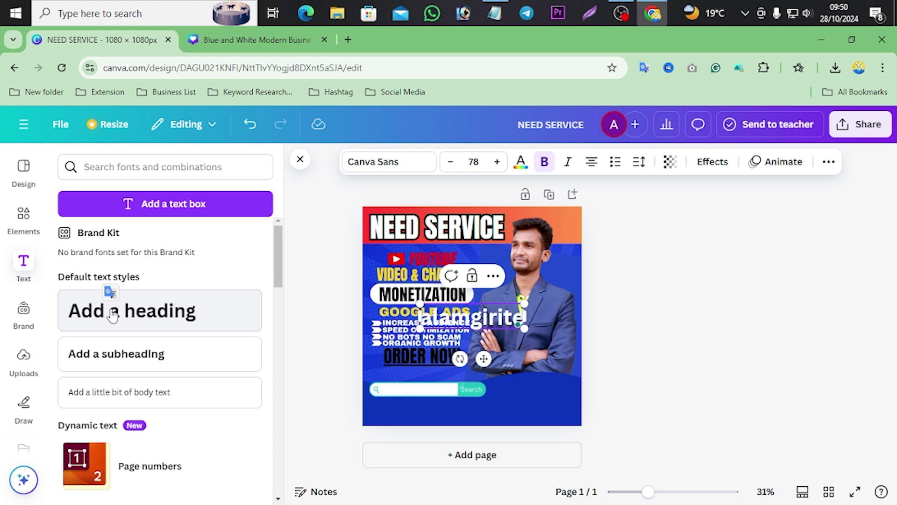
type("xpert")
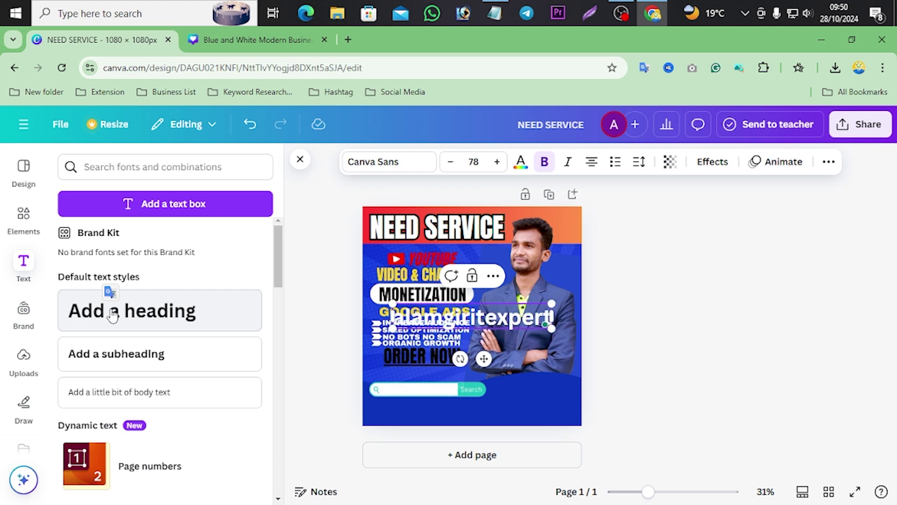
left_click(325, 306)
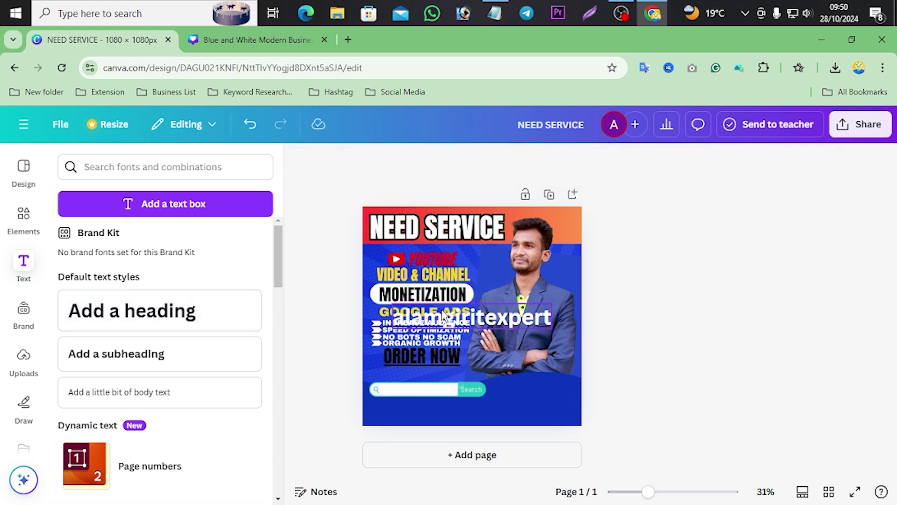
- Colour the username text with the default solid red
left_click(462, 326)
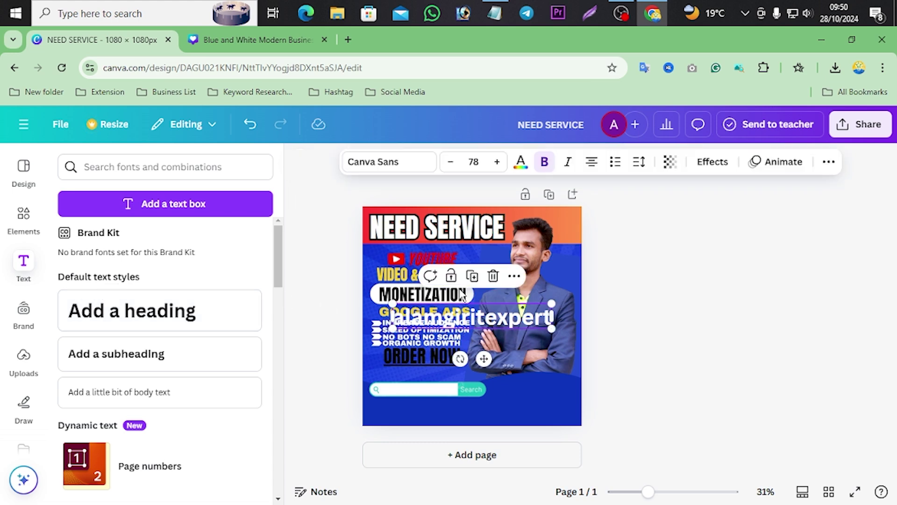
left_click(520, 161)
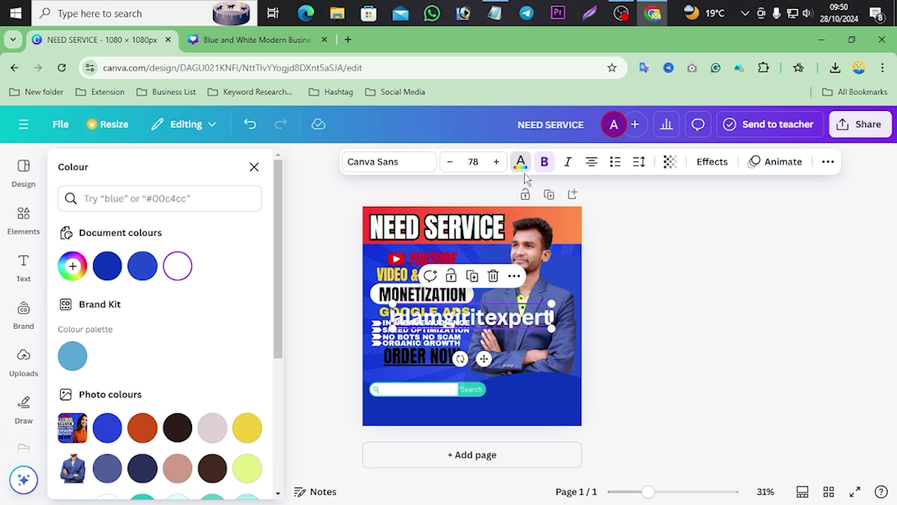
scroll(159, 336, "down", 5)
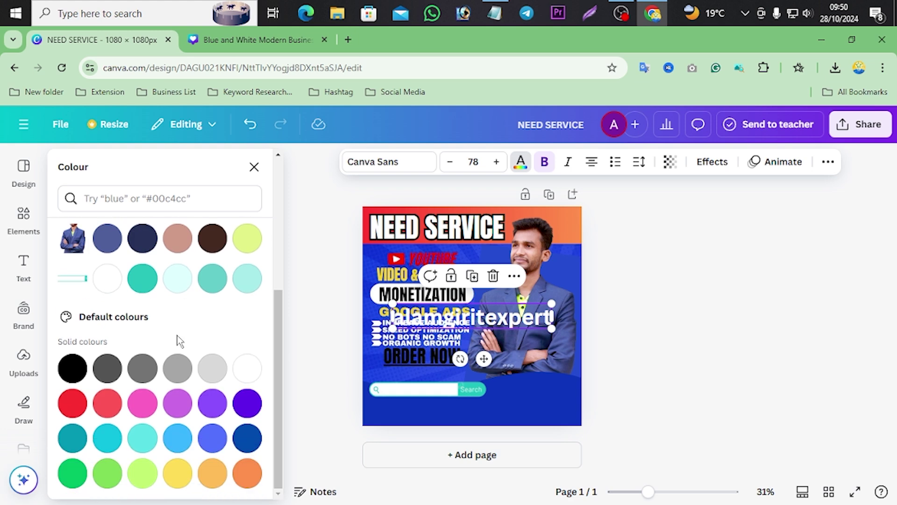
left_click(72, 402)
- Shrink the username text to about size 35.7 and fit it inside the white field of the search bar
left_click_drag(465, 323, 451, 395)
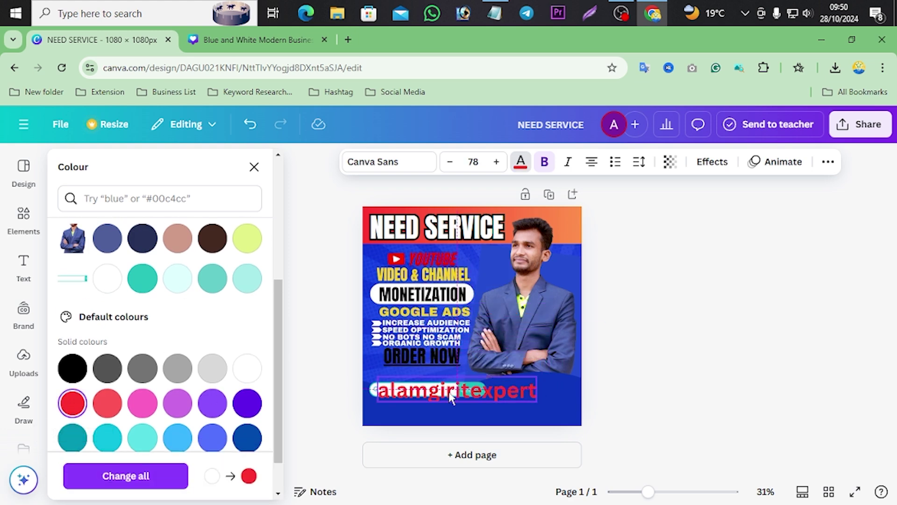
left_click_drag(378, 374, 453, 390)
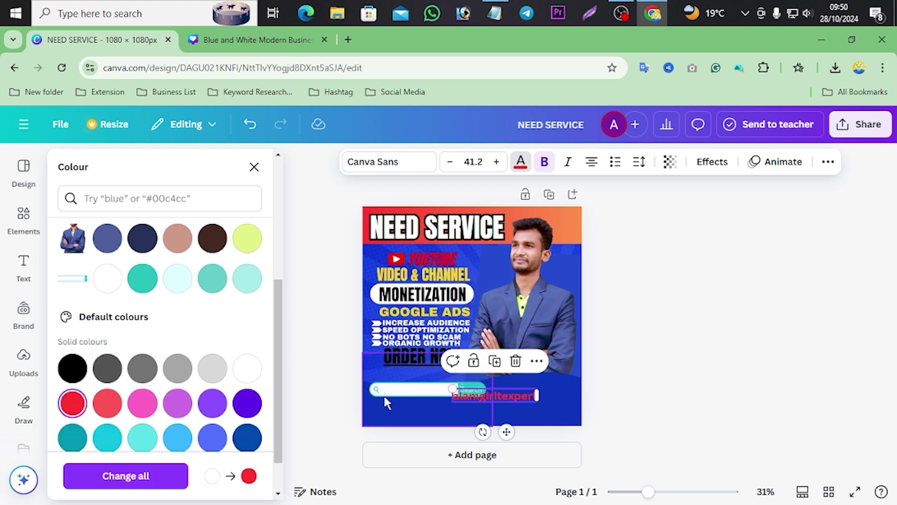
left_click_drag(523, 406, 443, 400)
left_click_drag(373, 381, 419, 393)
left_click(322, 368)
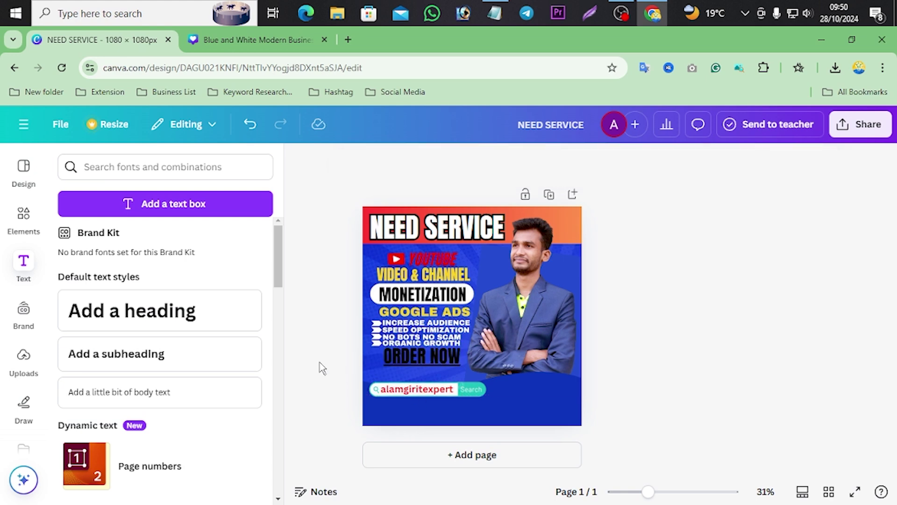
- Recolour the username text in the search bar with the default solid black
left_click(407, 392)
left_click(521, 164)
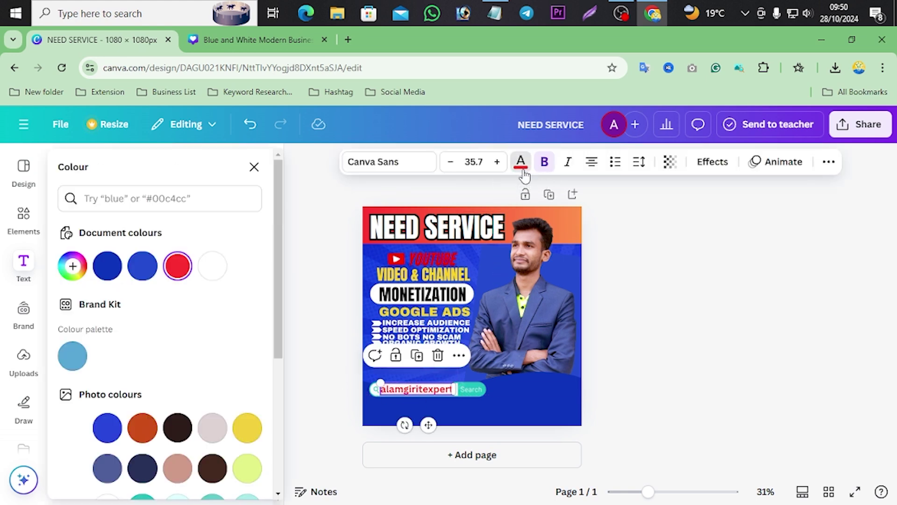
scroll(213, 338, "down", 5)
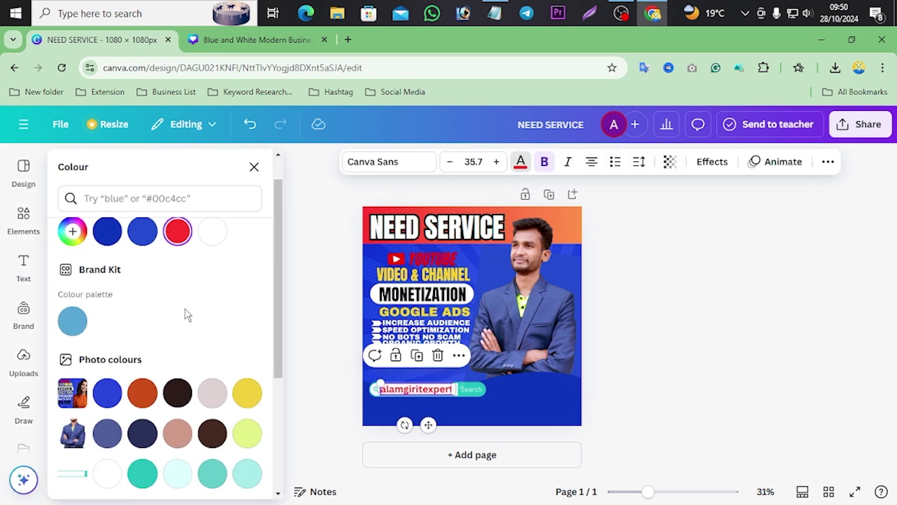
left_click(84, 374)
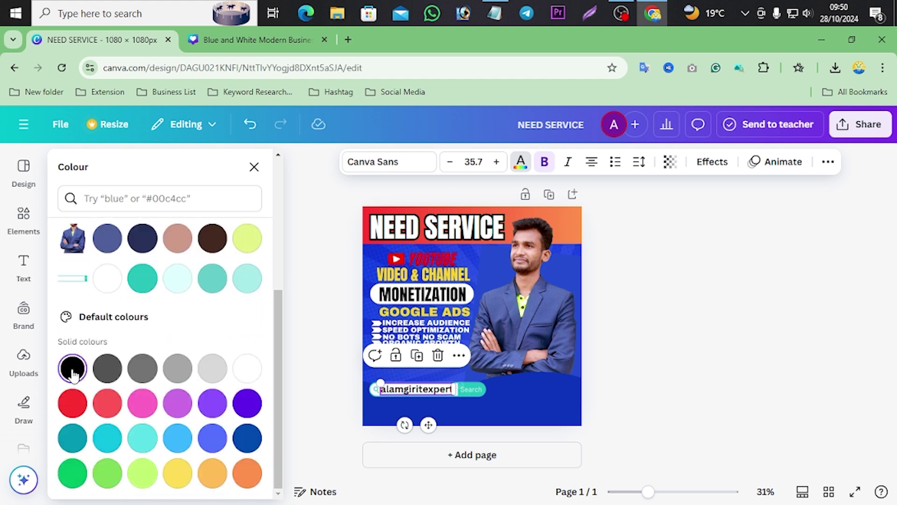
left_click(309, 329)
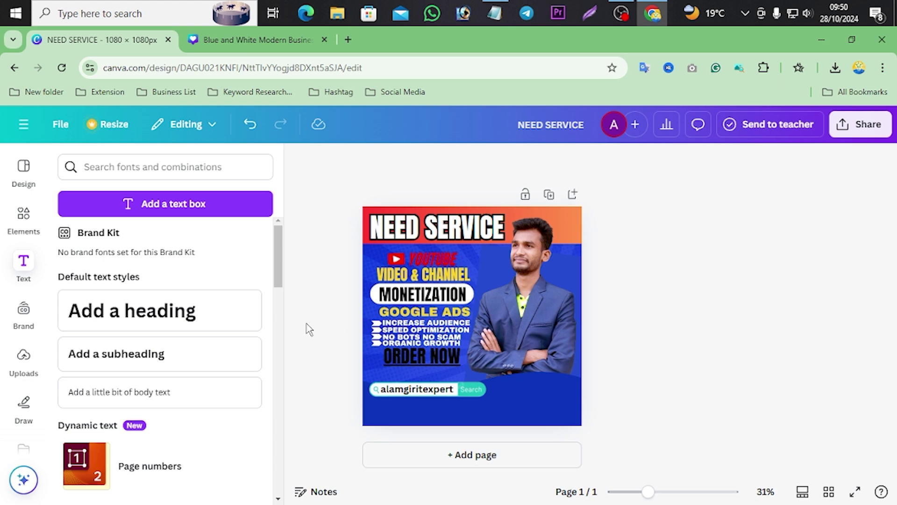
- Configure the design's download as a JPG with quality 100
left_click(855, 134)
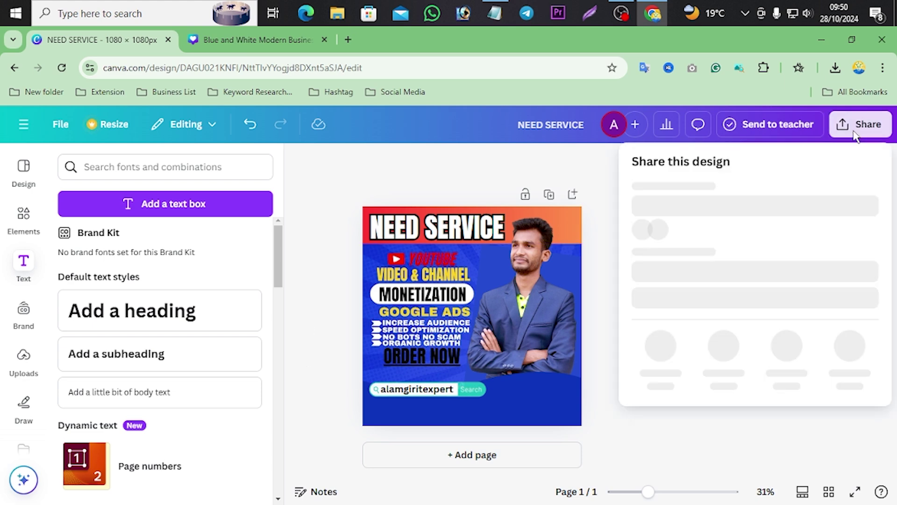
left_click(659, 391)
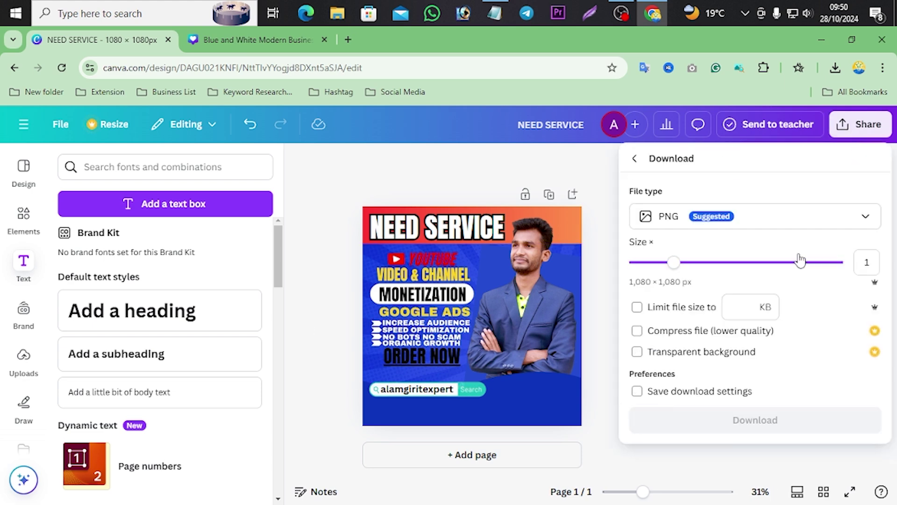
left_click(825, 226)
left_click(804, 269)
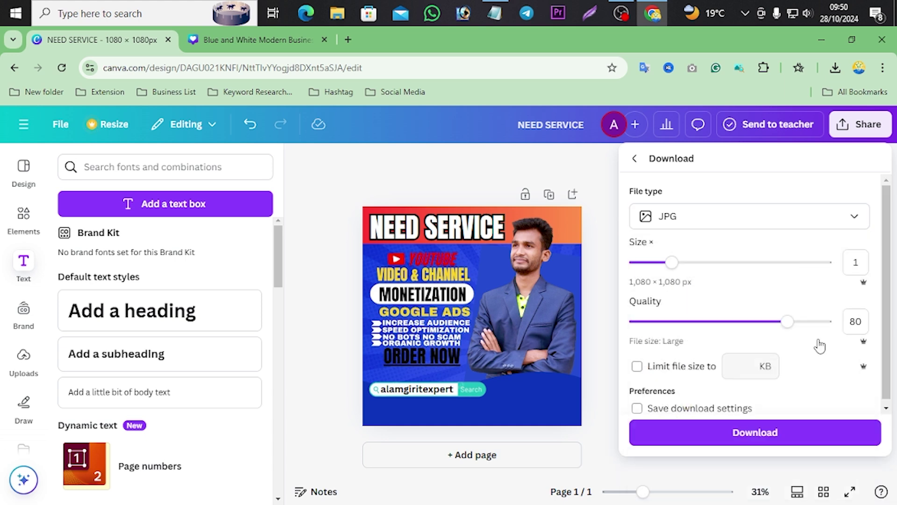
left_click_drag(788, 321, 875, 327)
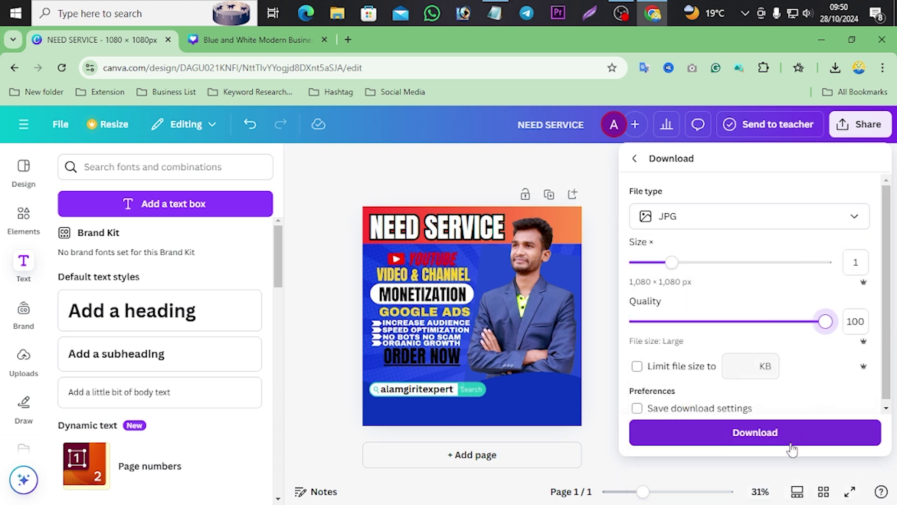
- Reduce the browser from full screen to a smaller window and start downloading the JPG
left_click(852, 40)
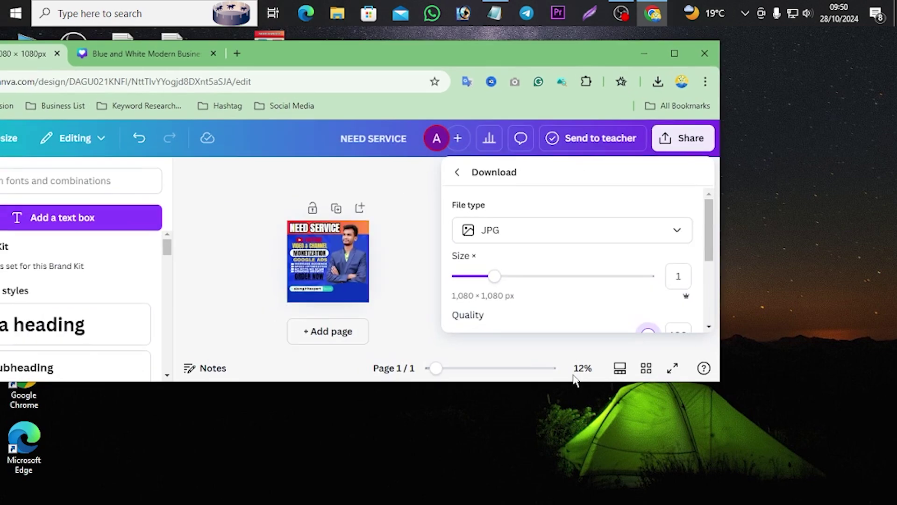
scroll(633, 296, "down", 5)
left_click(559, 319)
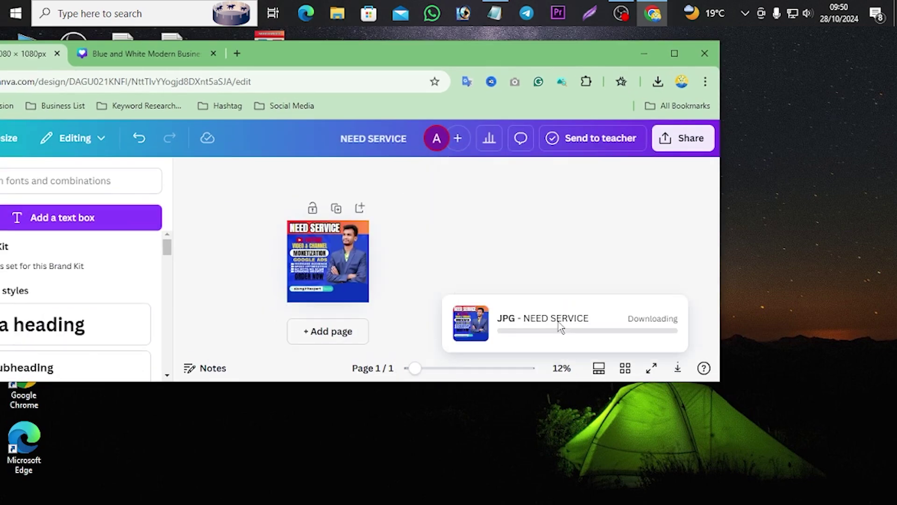